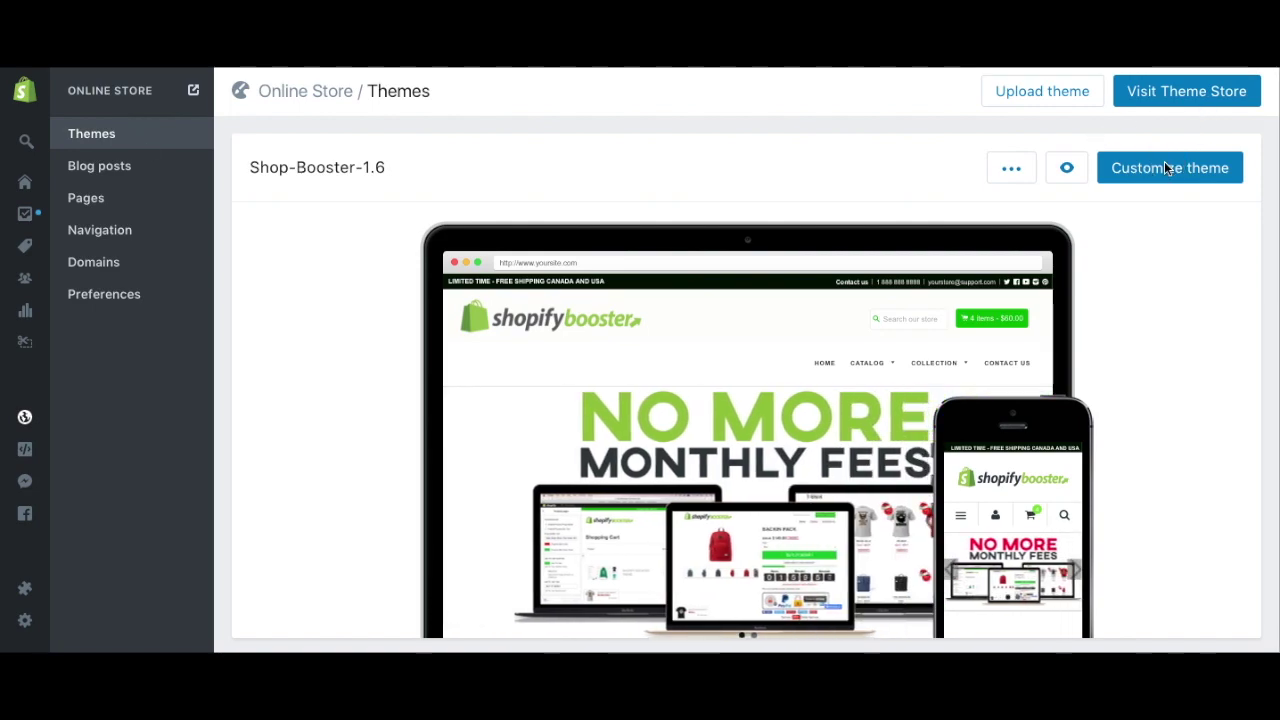
- Open Shop-Booster-1.6 in the theme editor and scroll through its General settings list
mouse_move(637, 289)
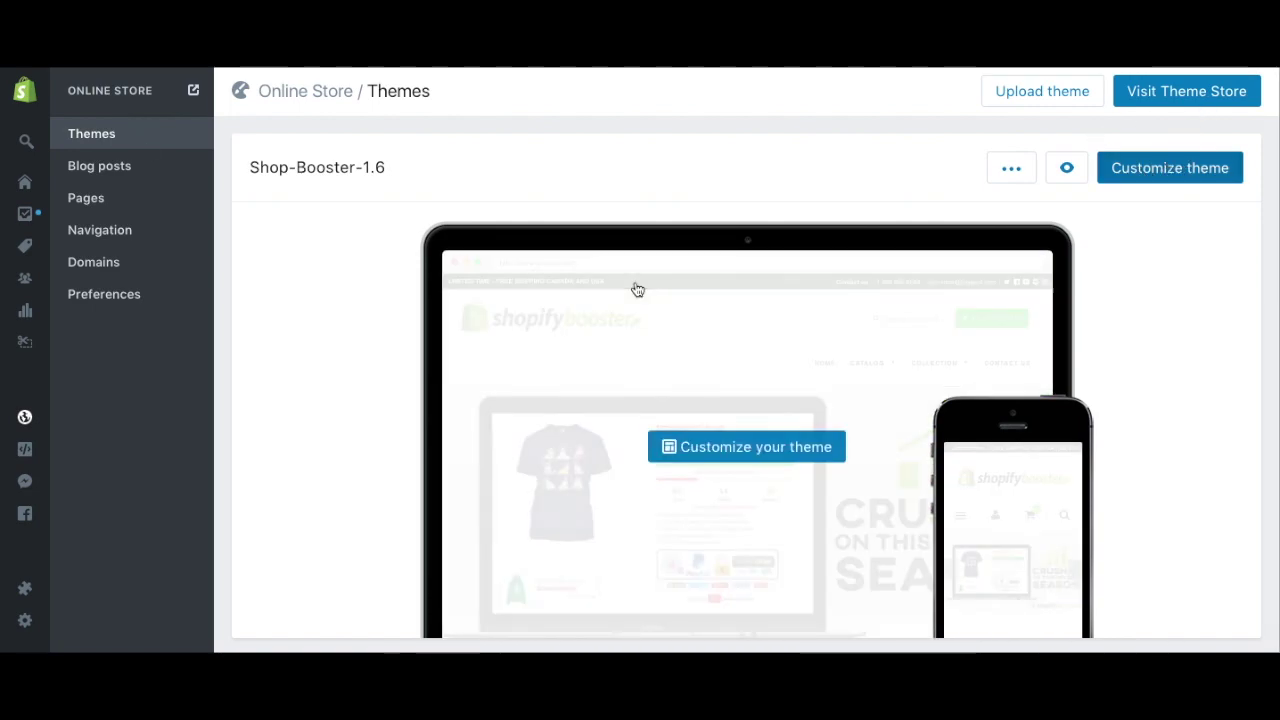
left_click(637, 289)
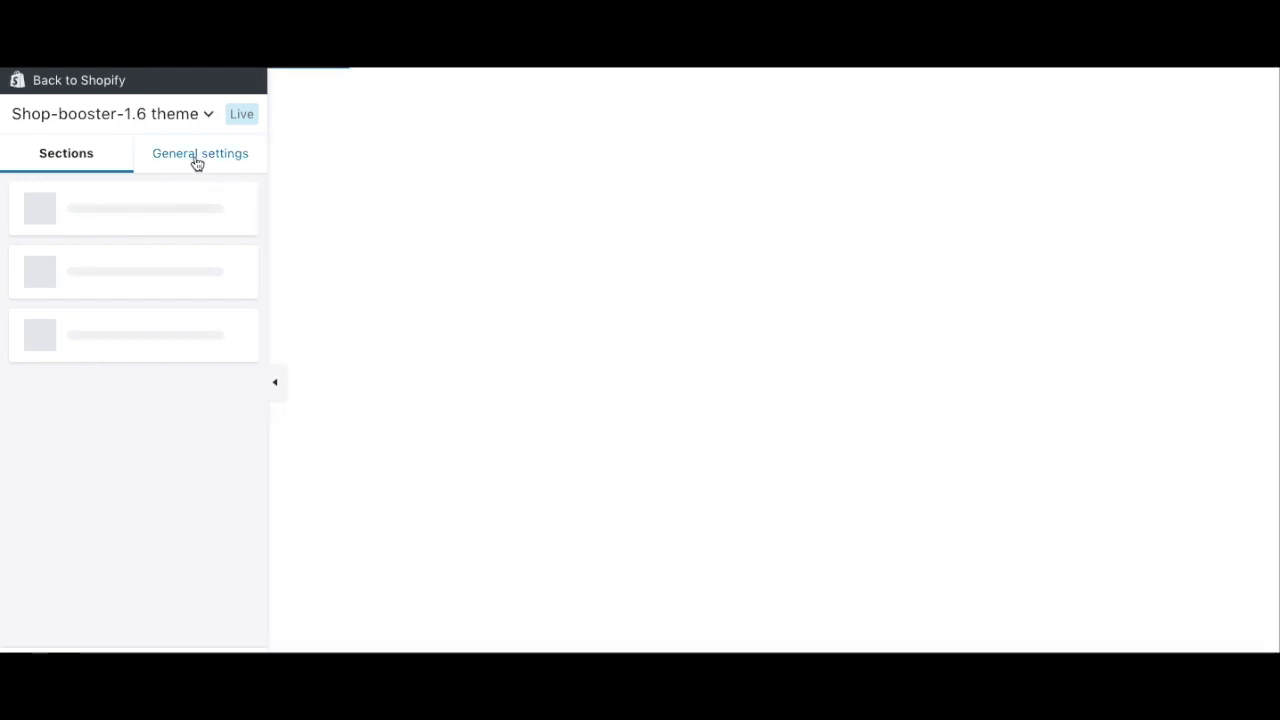
left_click(197, 162)
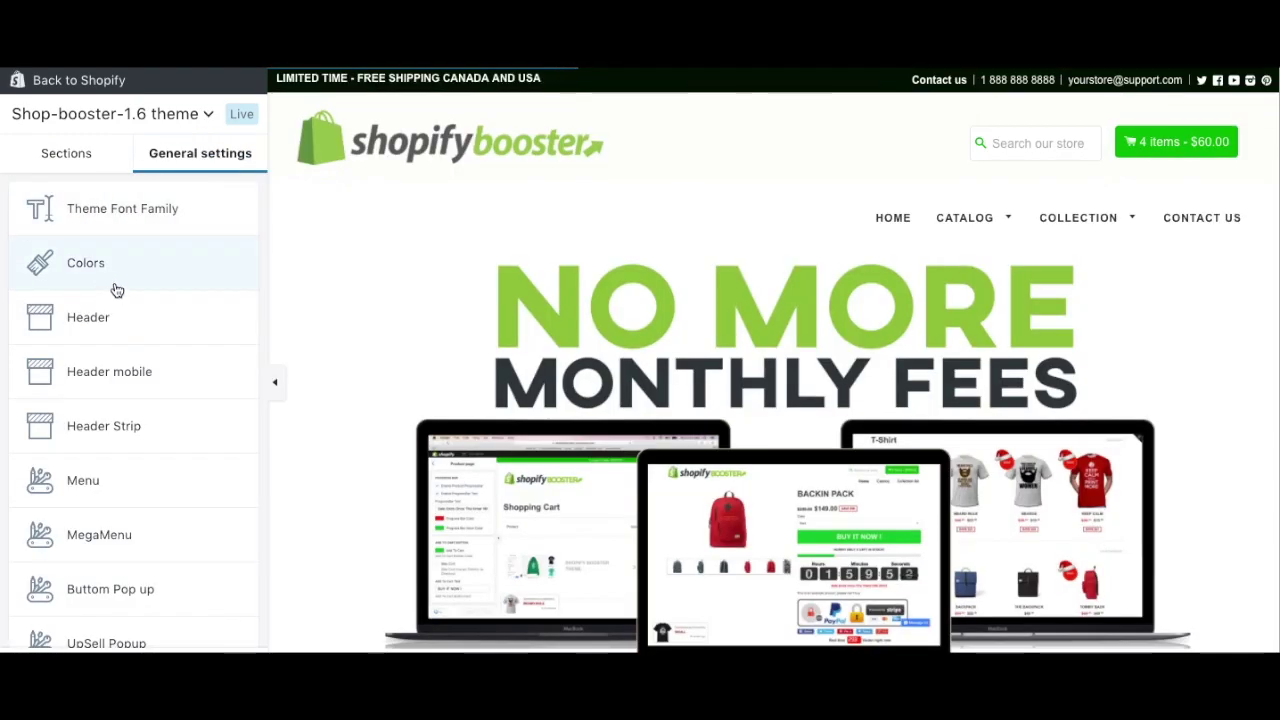
scroll(241, 289, "down", 1)
scroll(241, 289, "down", 2)
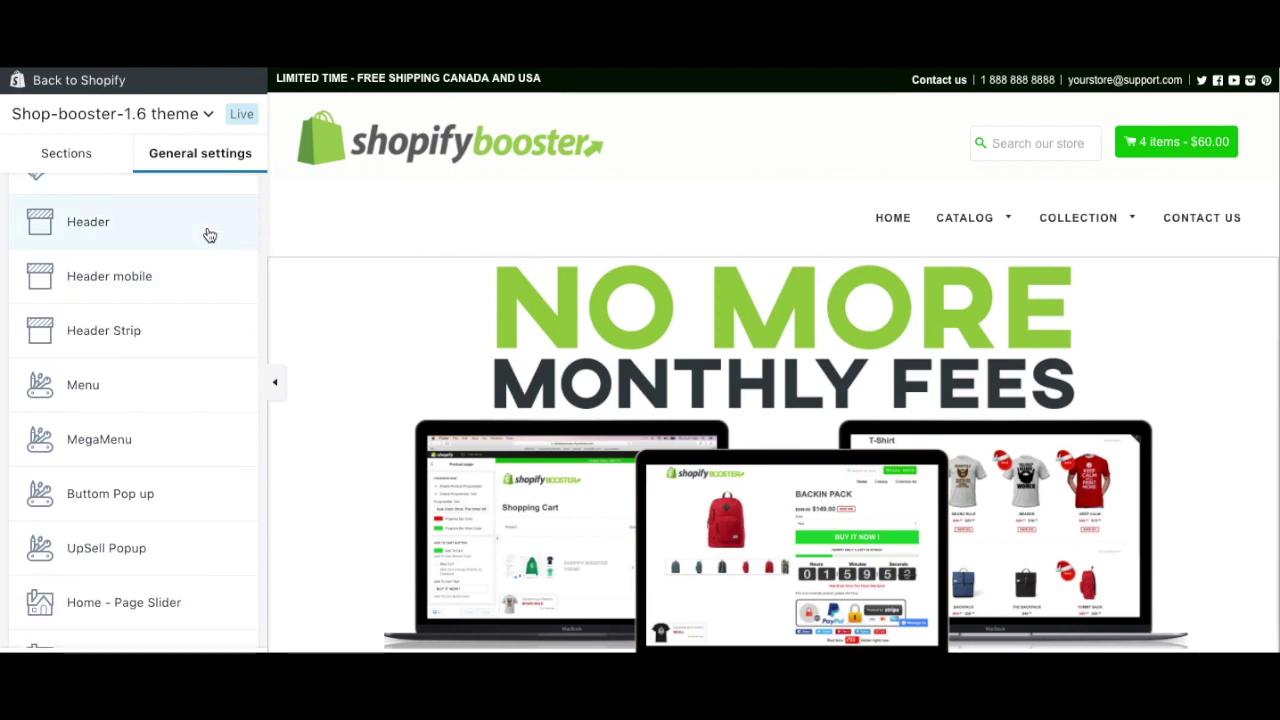
scroll(194, 237, "up", 2)
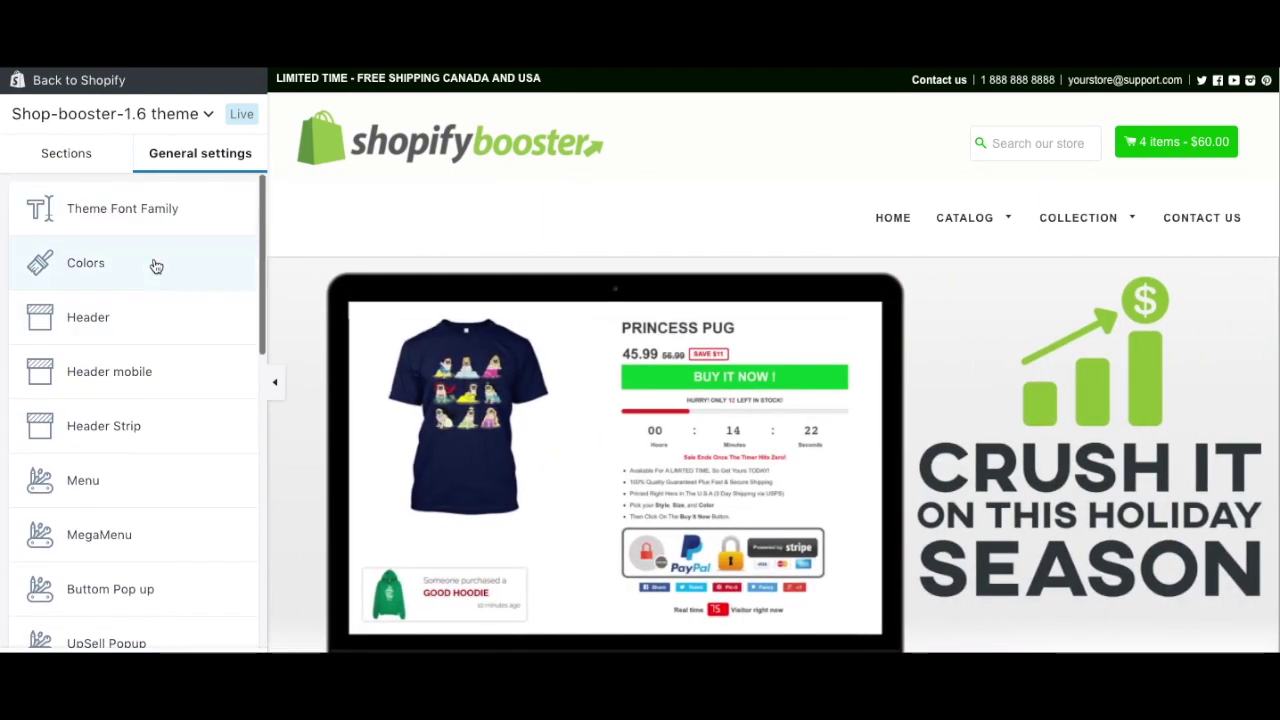
scroll(152, 284, "down", 1)
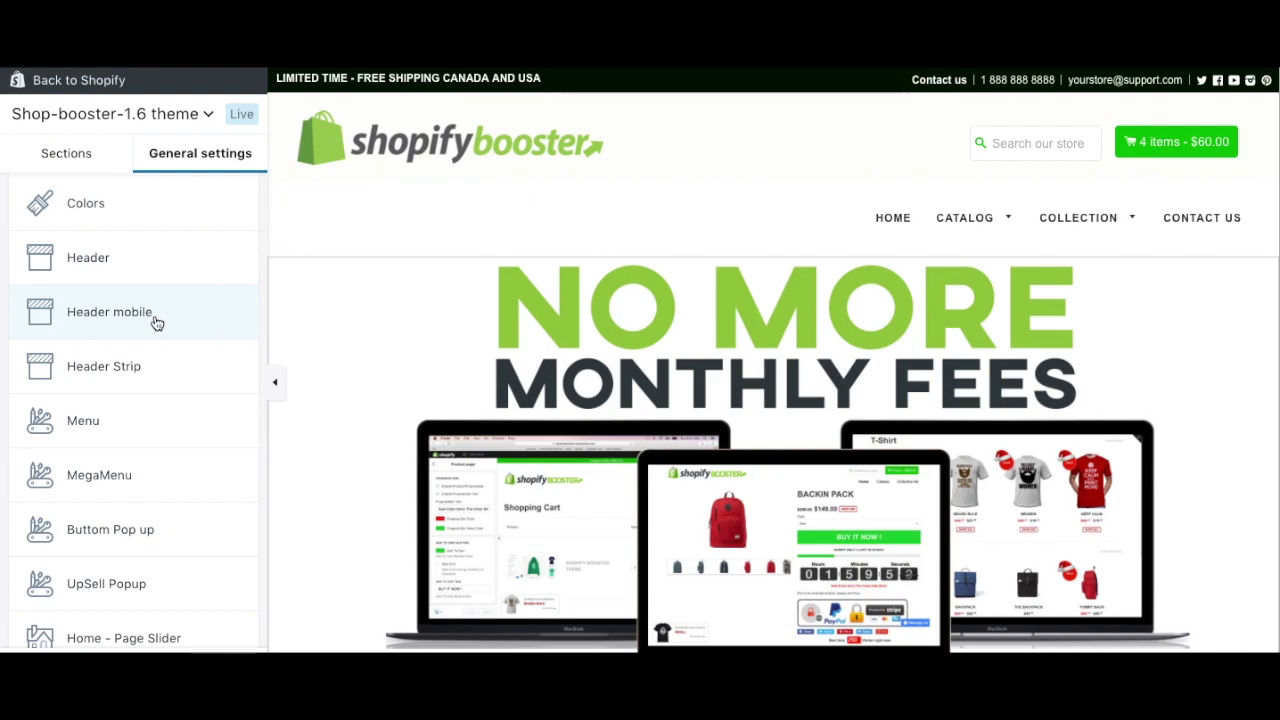
scroll(155, 323, "down", 2)
scroll(156, 323, "down", 2)
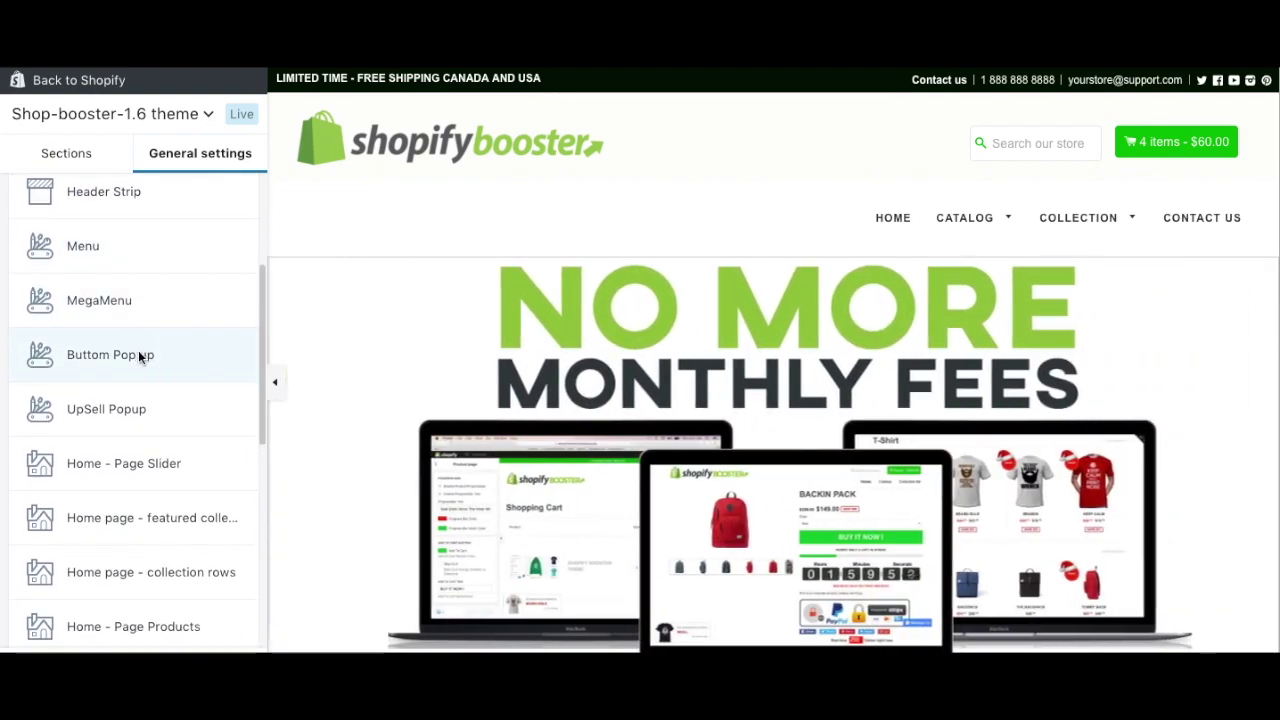
- Enable the Buttom Pop up with Ago time, keeping the Shopify Booster collection
left_click(140, 357)
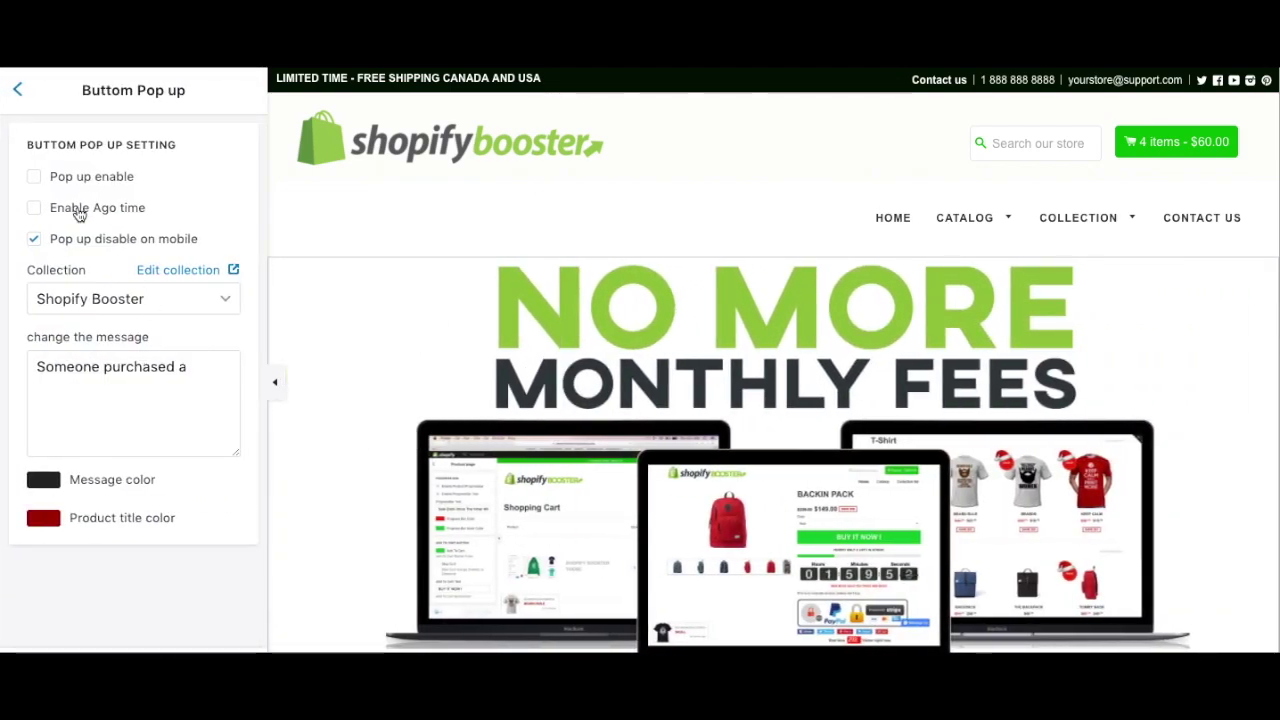
left_click(34, 177)
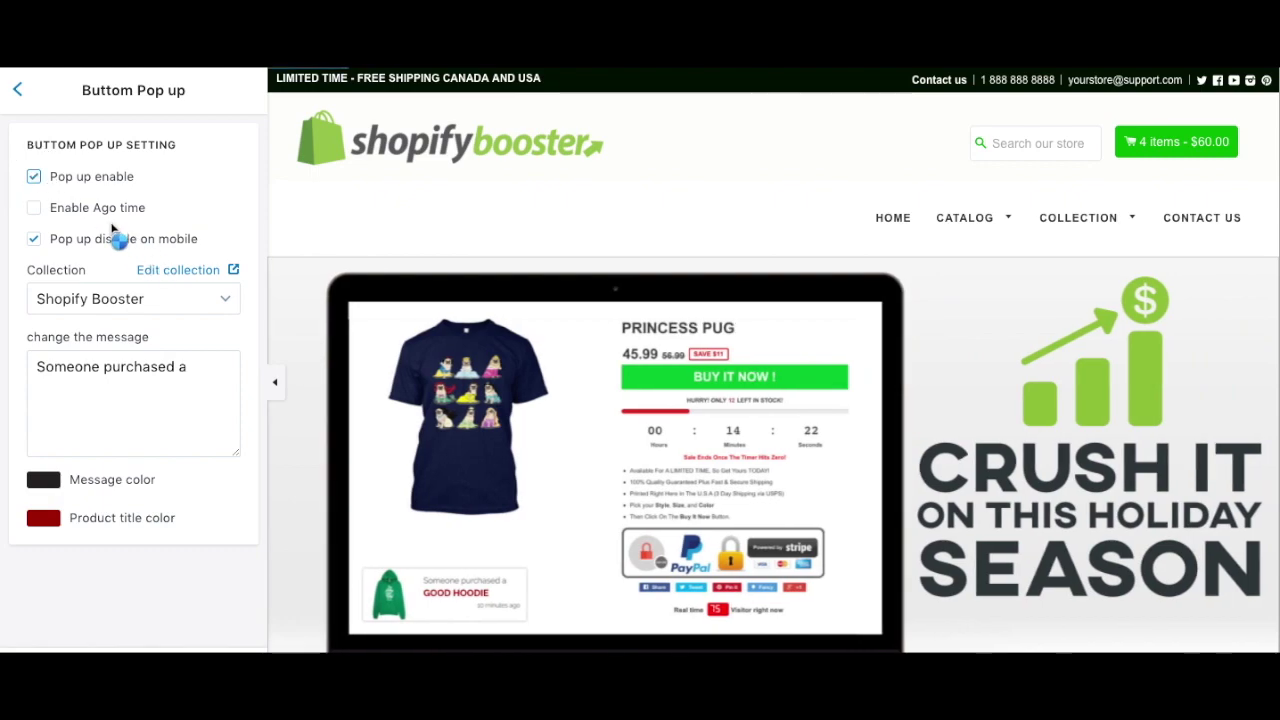
left_click(97, 208)
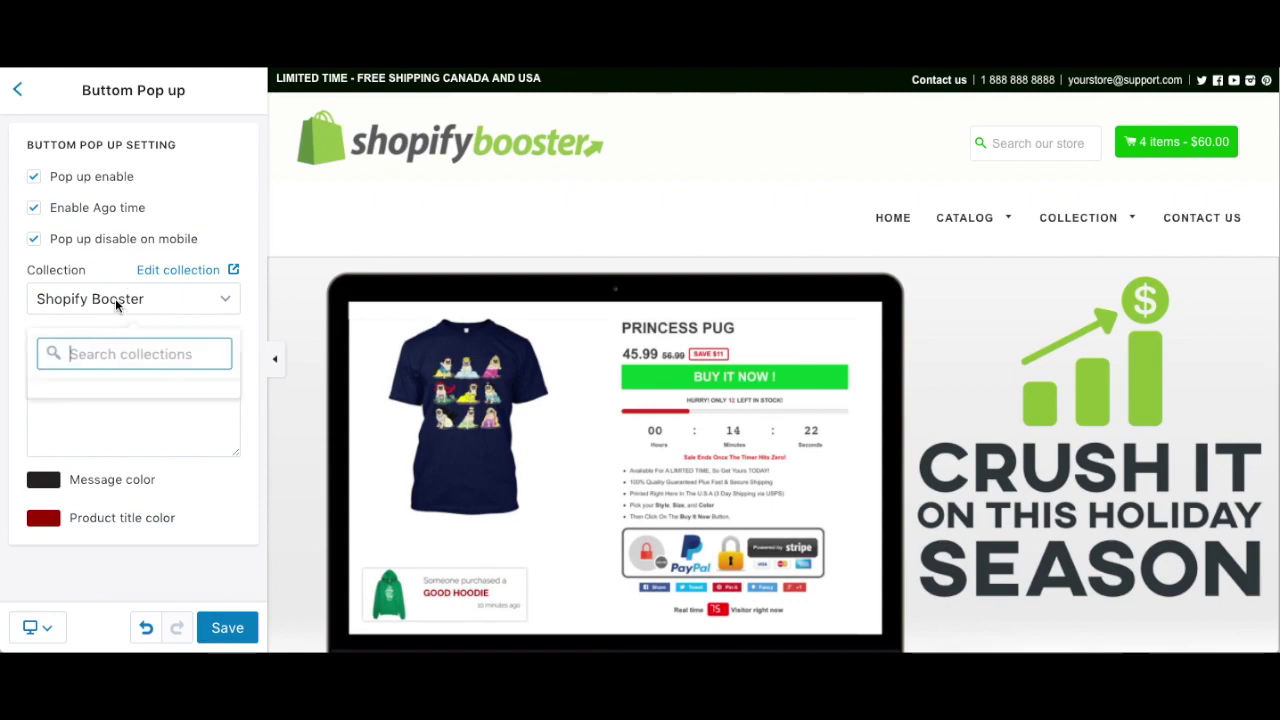
left_click(115, 298)
left_click(105, 263)
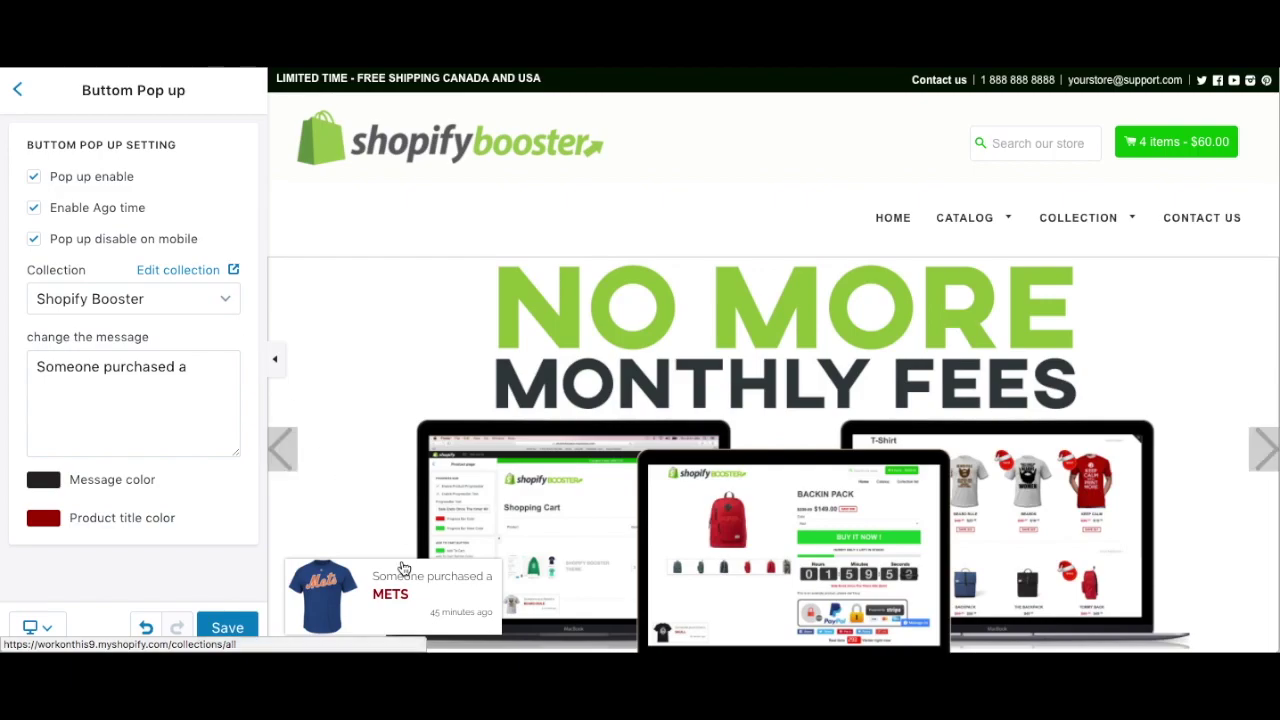
left_click(18, 93)
- Review the UpSell Popup's free keychain offer and open the KEEP CALM product in the preview
scroll(151, 306, "down", 1)
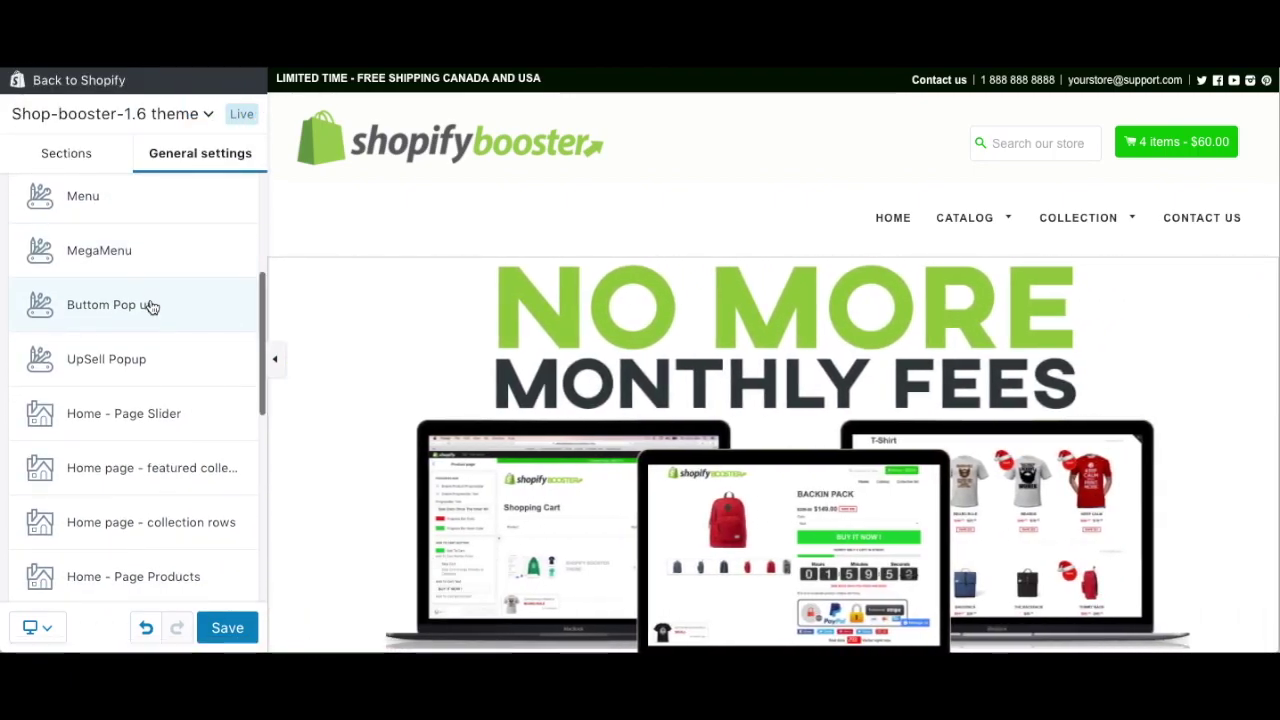
left_click(141, 363)
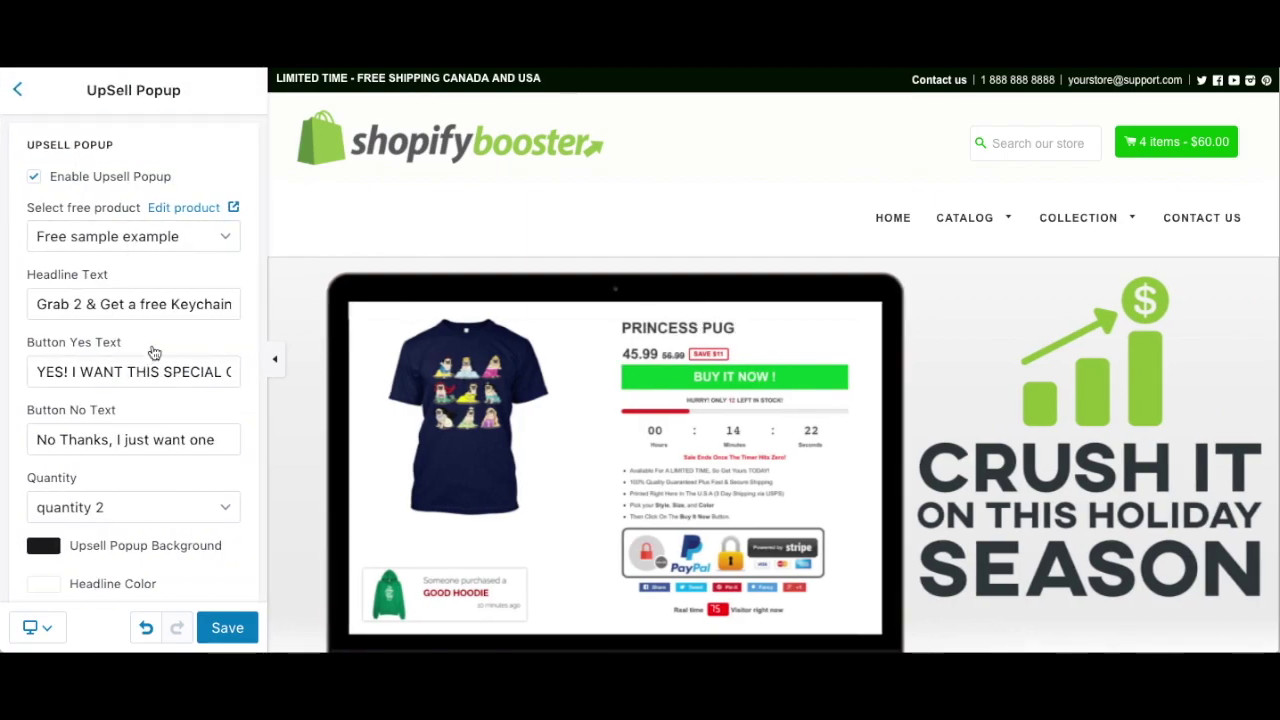
scroll(594, 474, "down", 6)
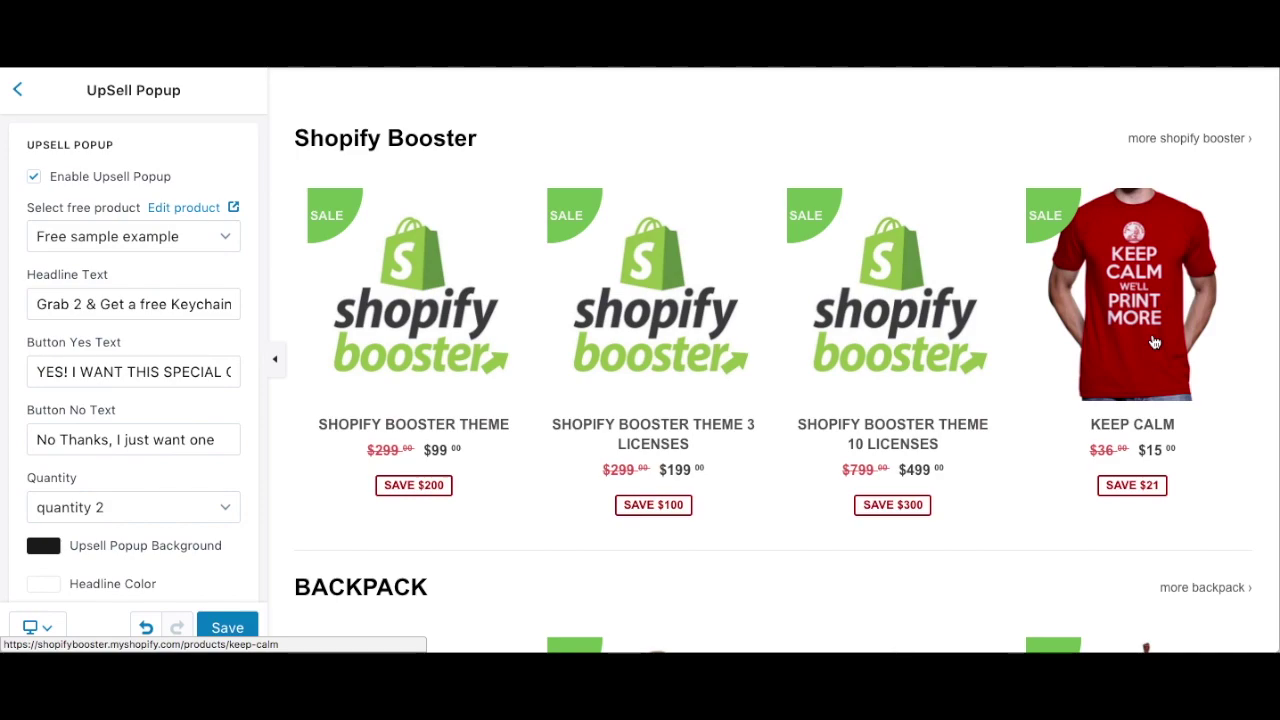
left_click(1154, 343)
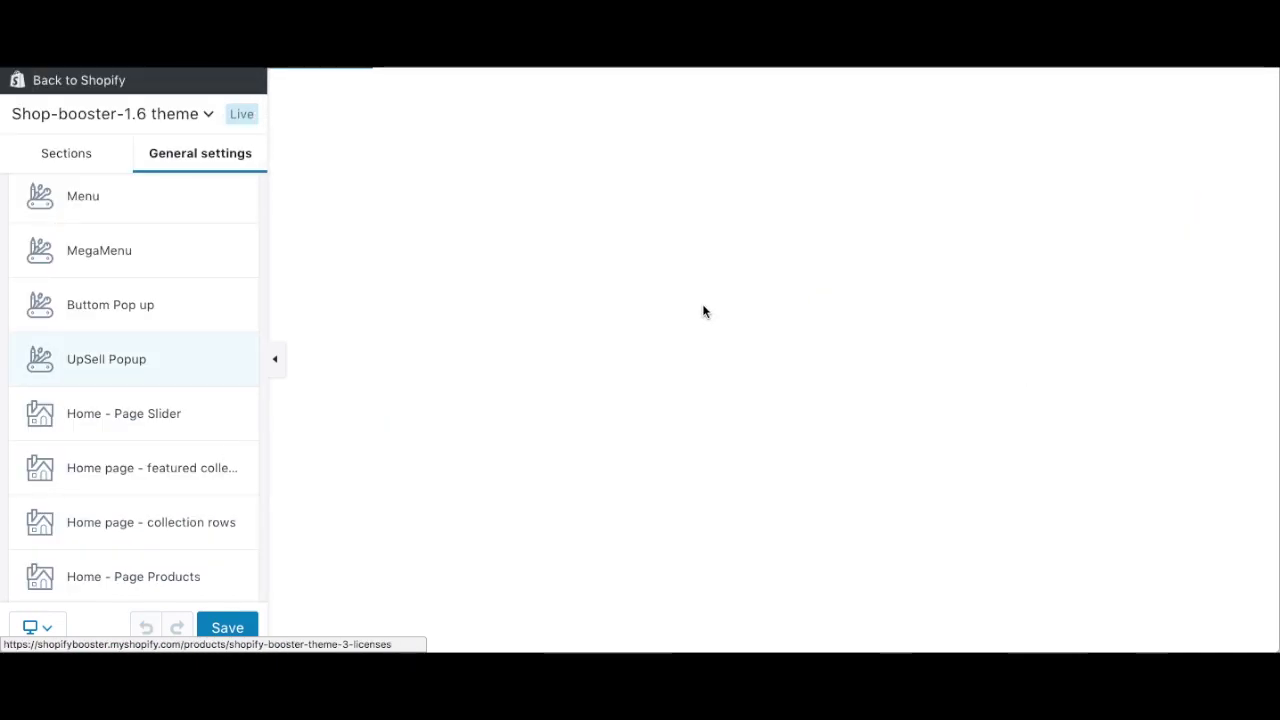
- Buy KEEP CALM to trigger the upsell and accept the free keychain offer
left_click(113, 366)
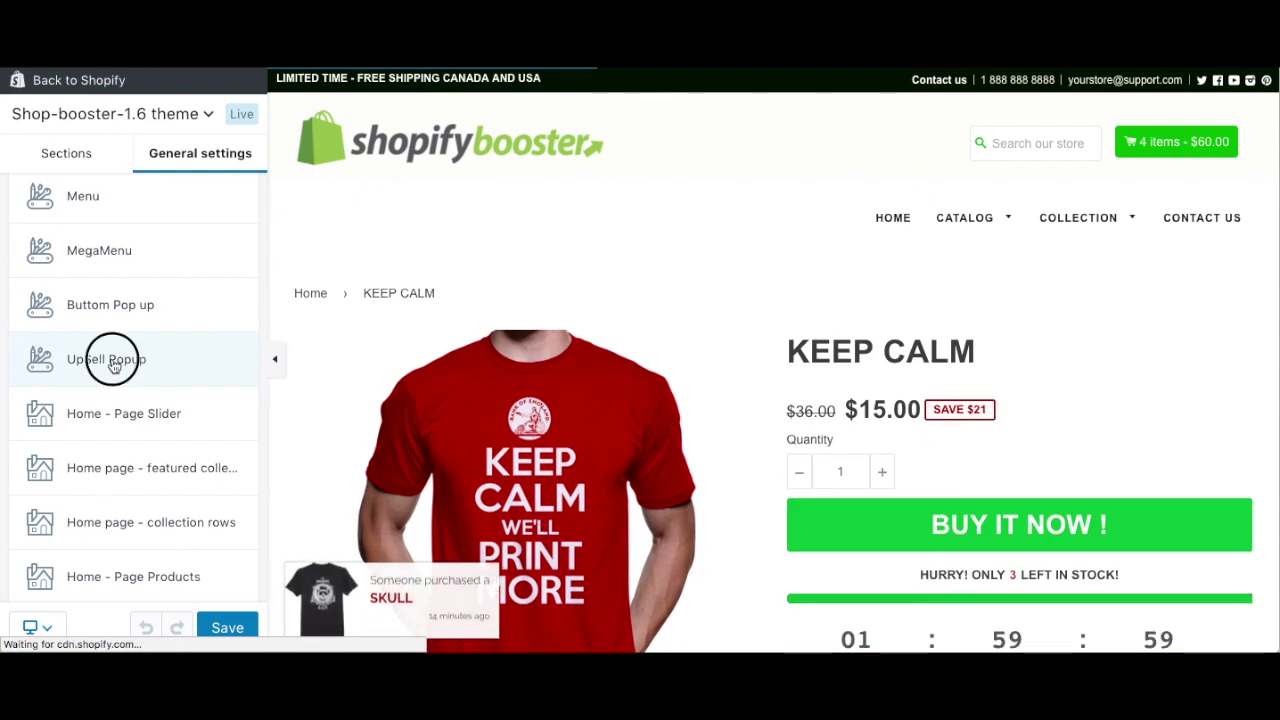
scroll(530, 400, "down", 2)
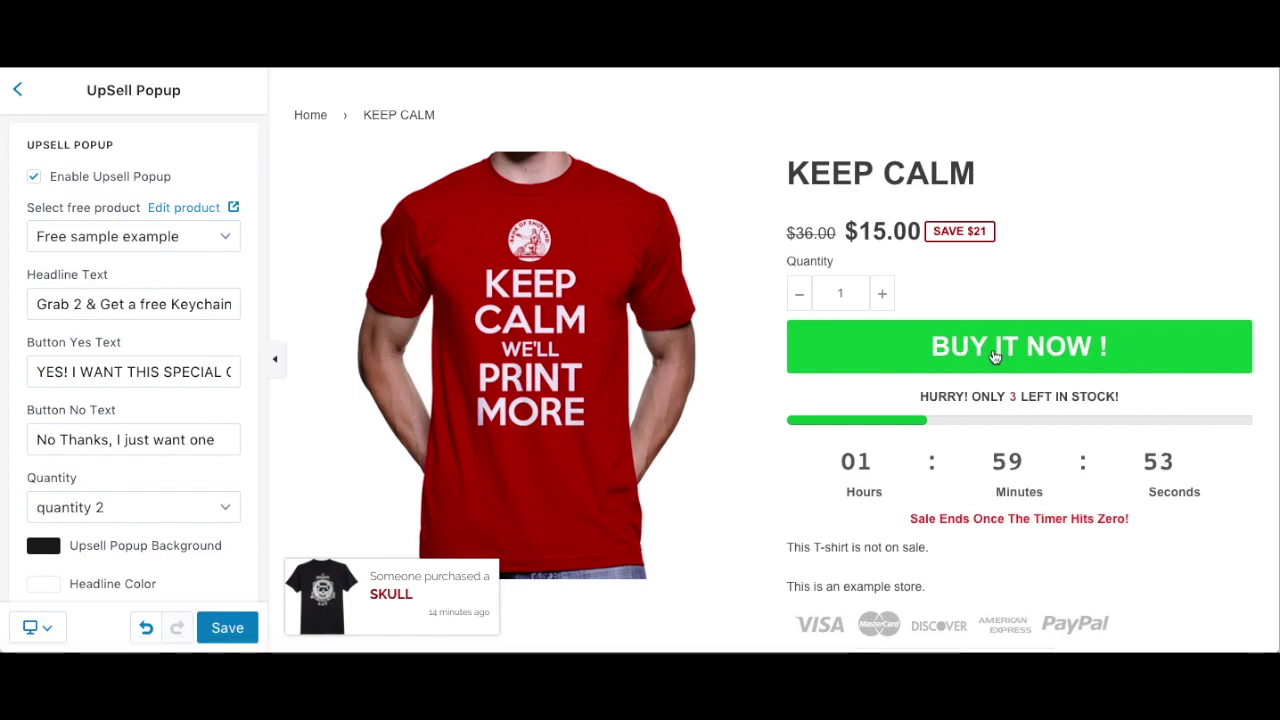
left_click(990, 357)
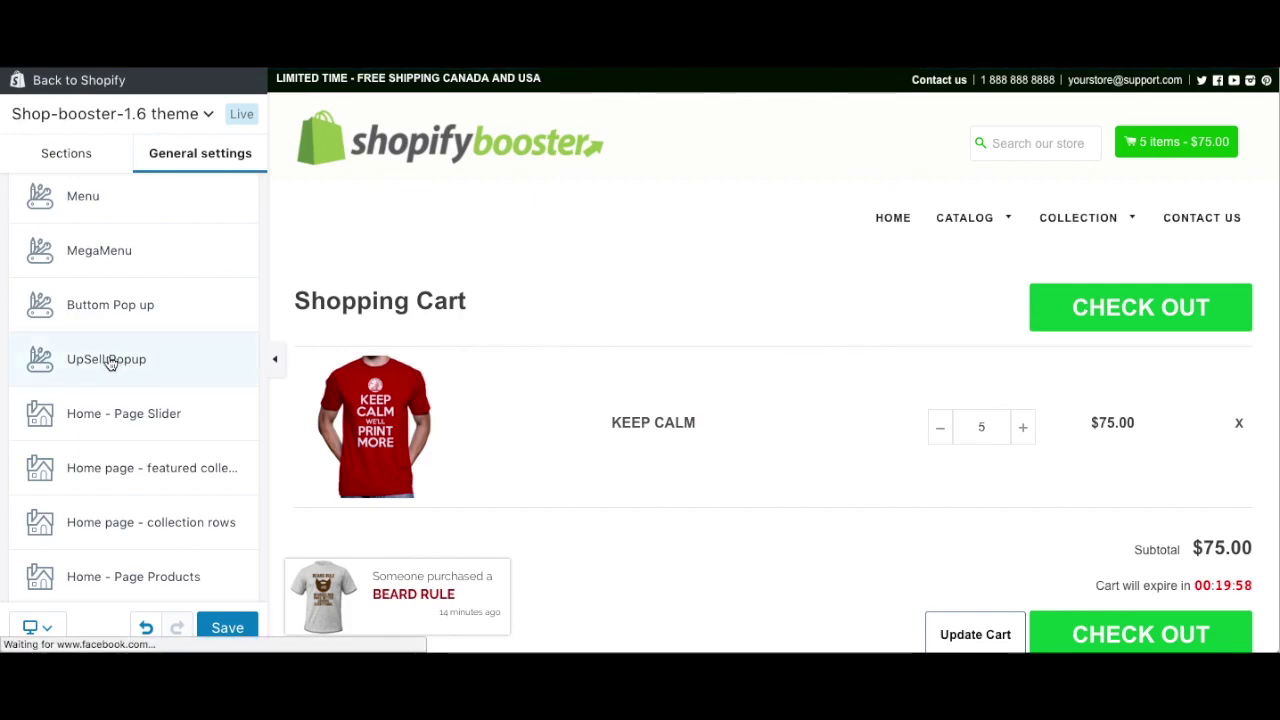
left_click(397, 398)
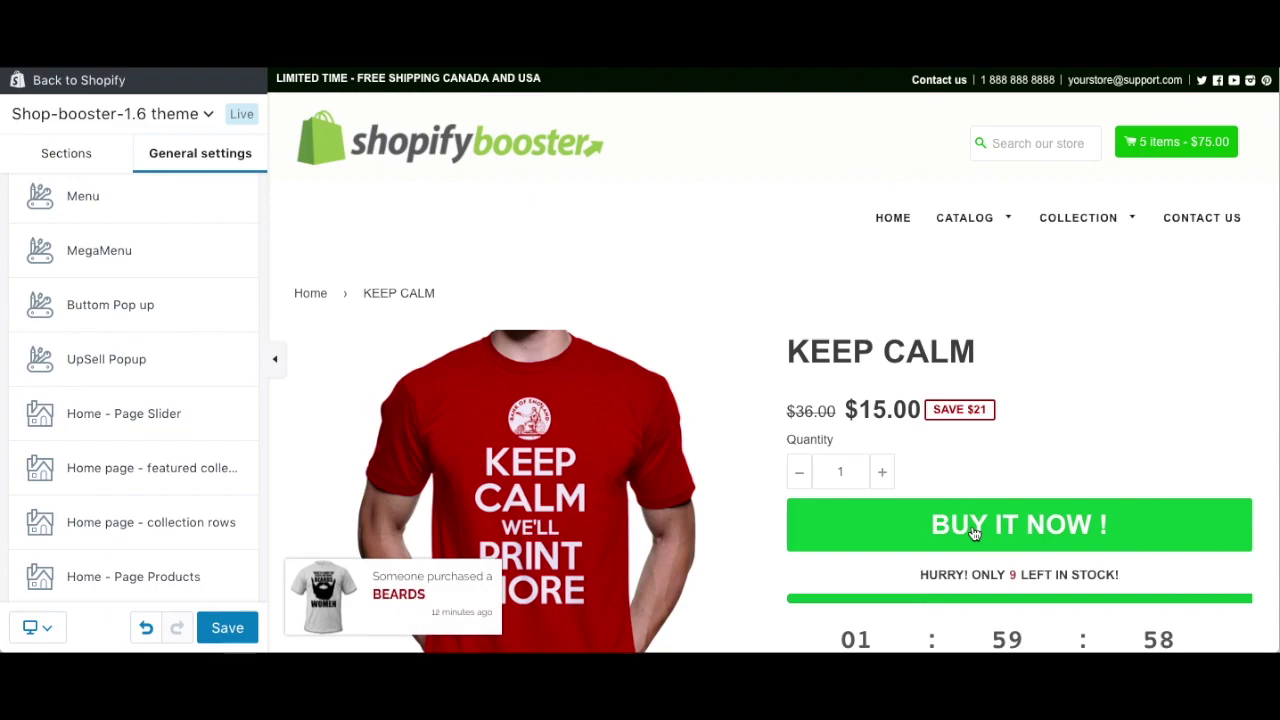
left_click(973, 526)
left_click(738, 220)
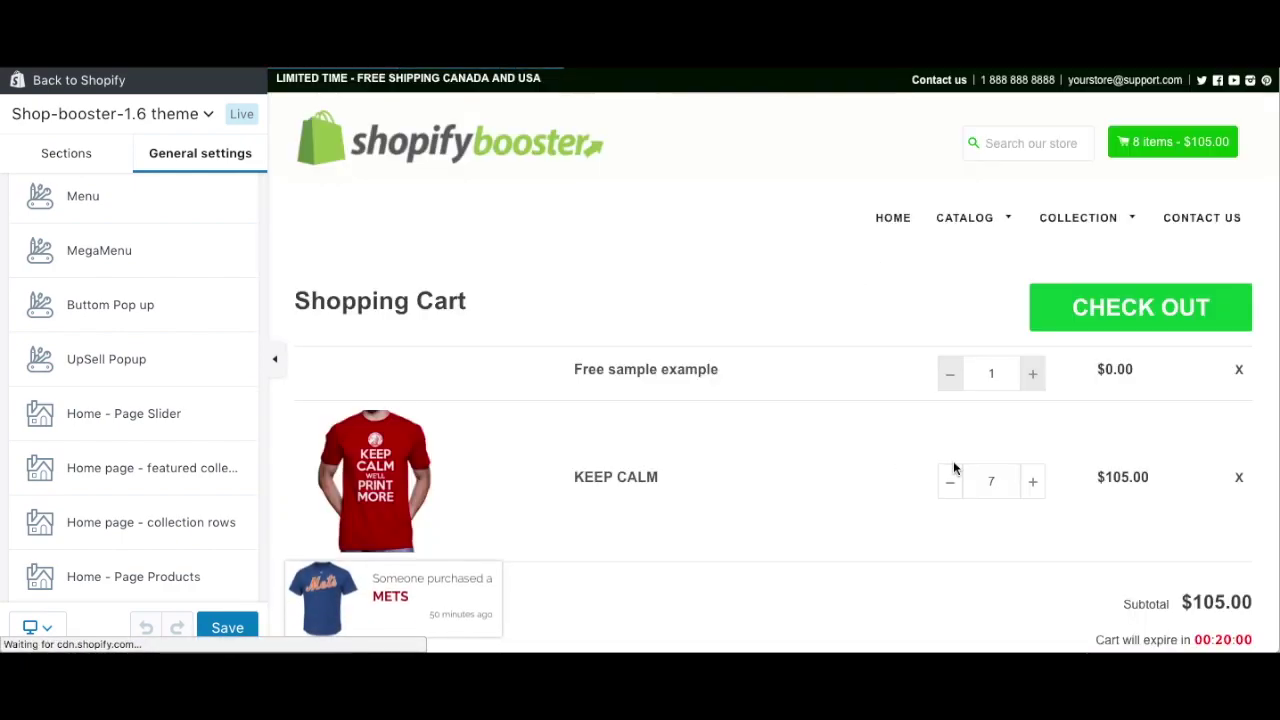
- Update the cart to one KEEP CALM shirt and remove the free sample keychain
scroll(869, 580, "down", 3)
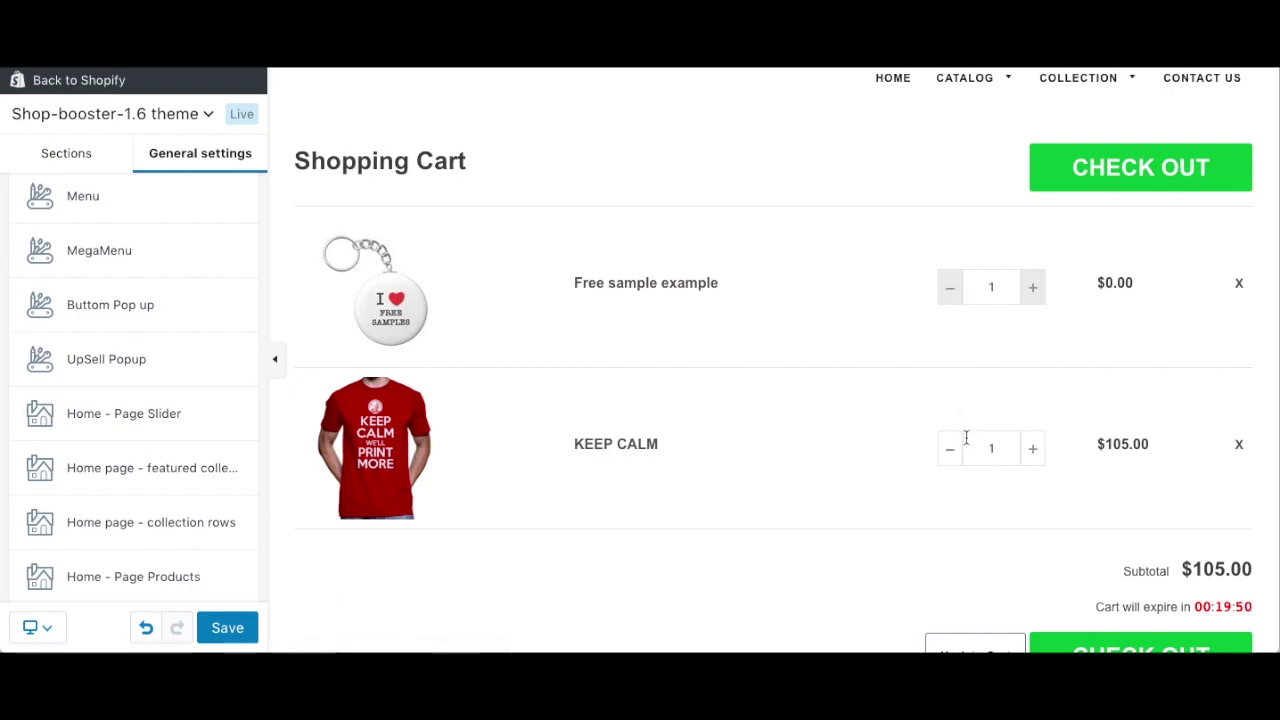
scroll(966, 437, "down", 1)
left_click(960, 578)
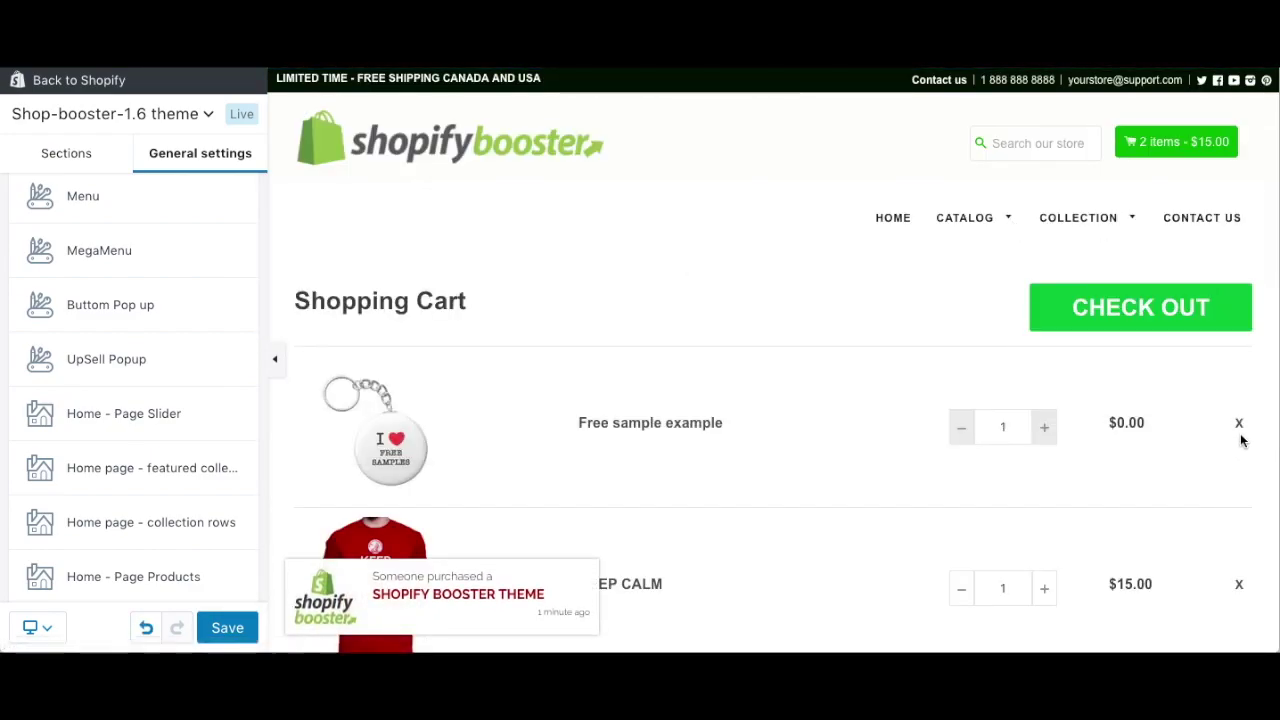
left_click(1239, 426)
left_click(141, 371)
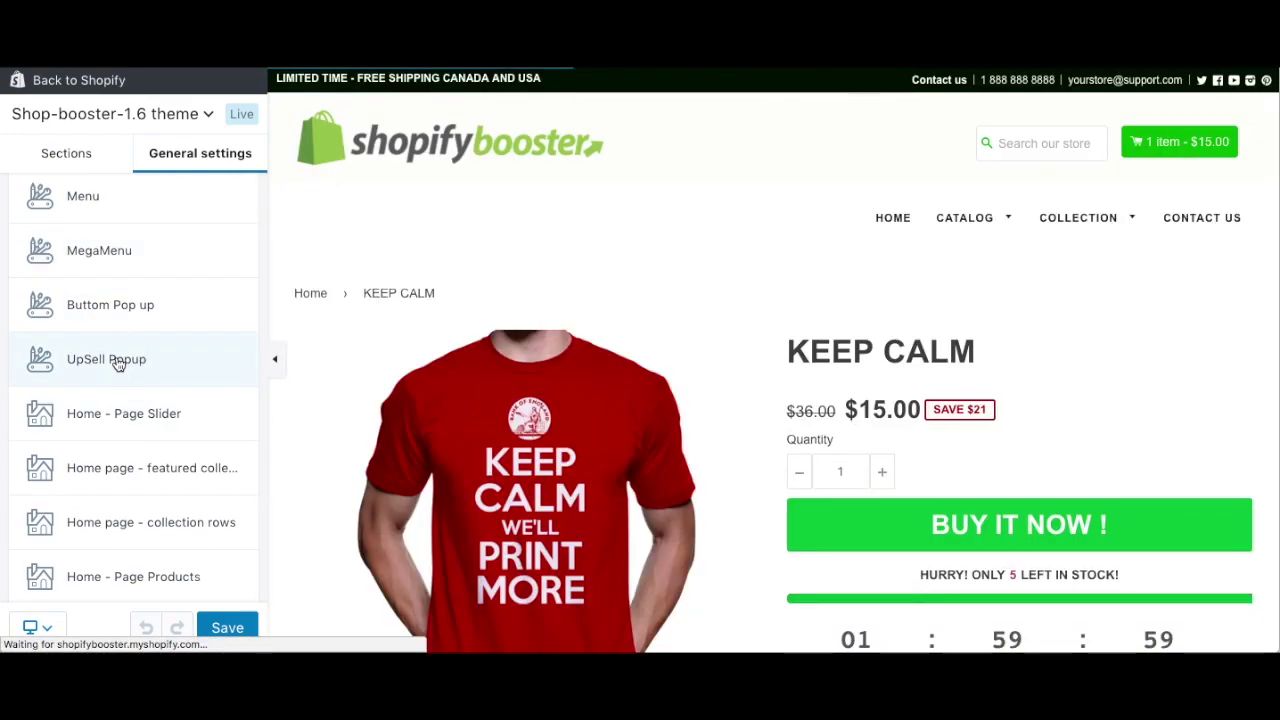
left_click(118, 360)
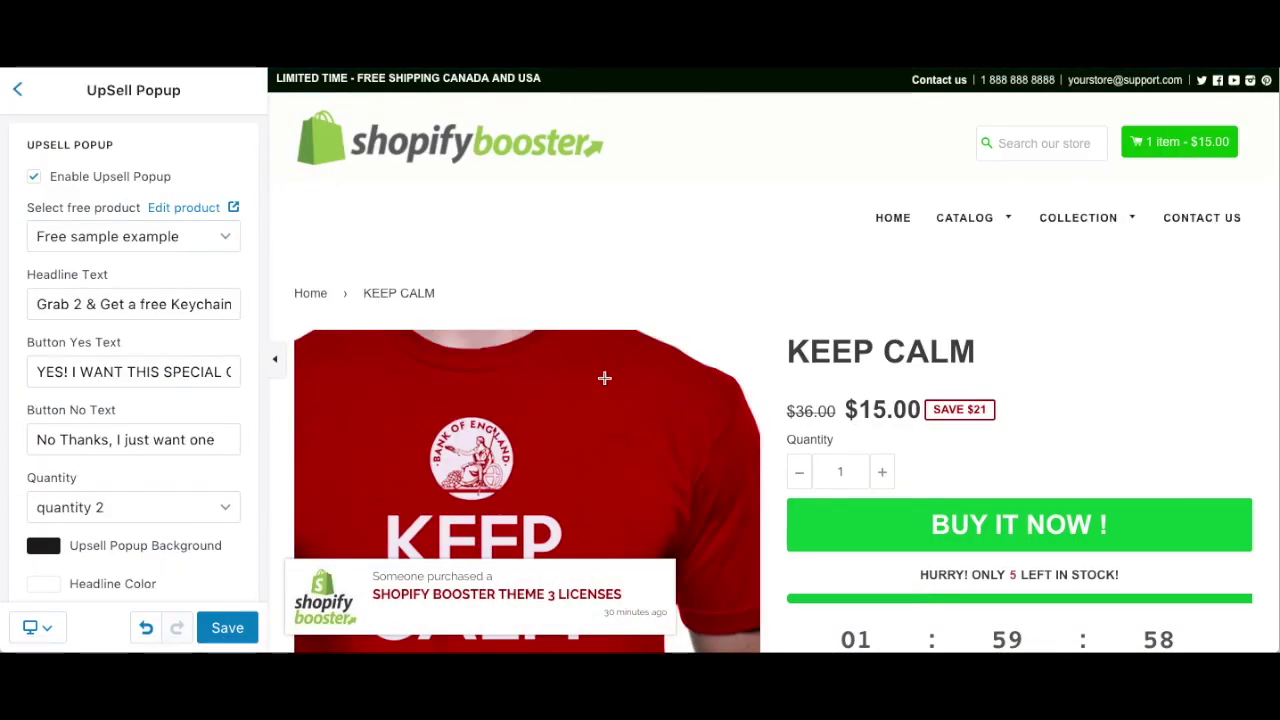
scroll(140, 313, "down", 1)
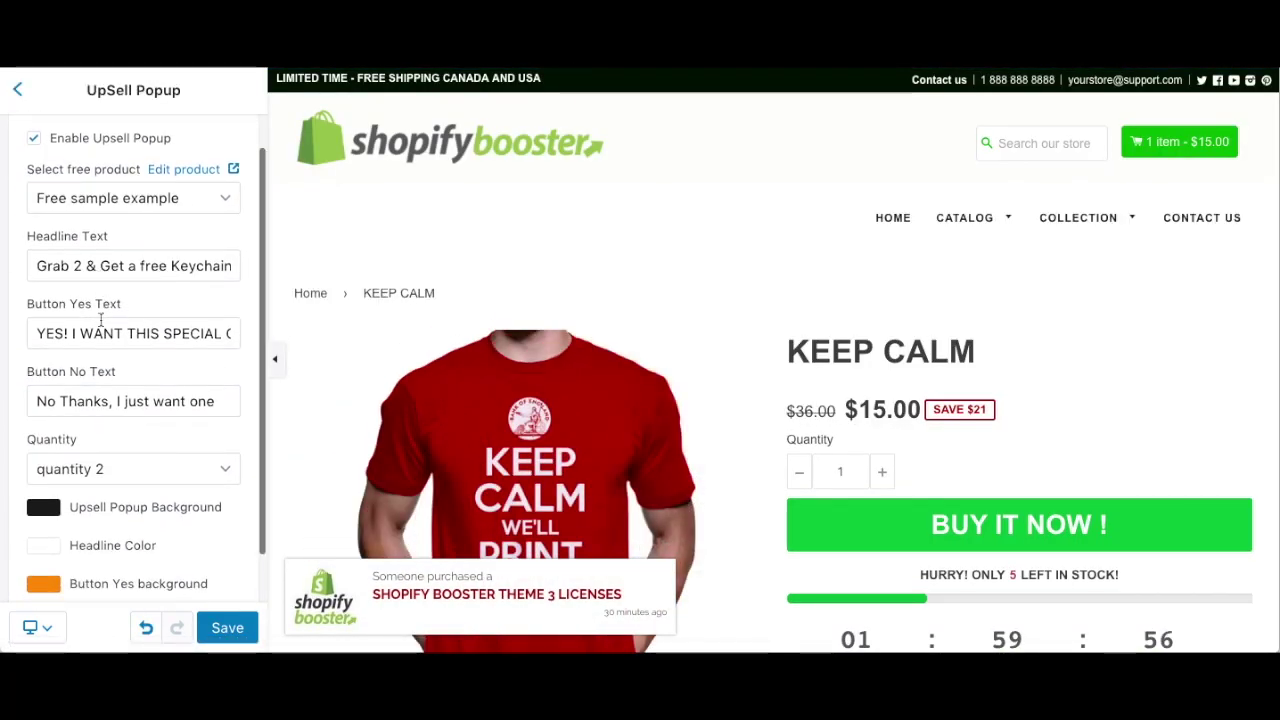
scroll(116, 371, "down", 1)
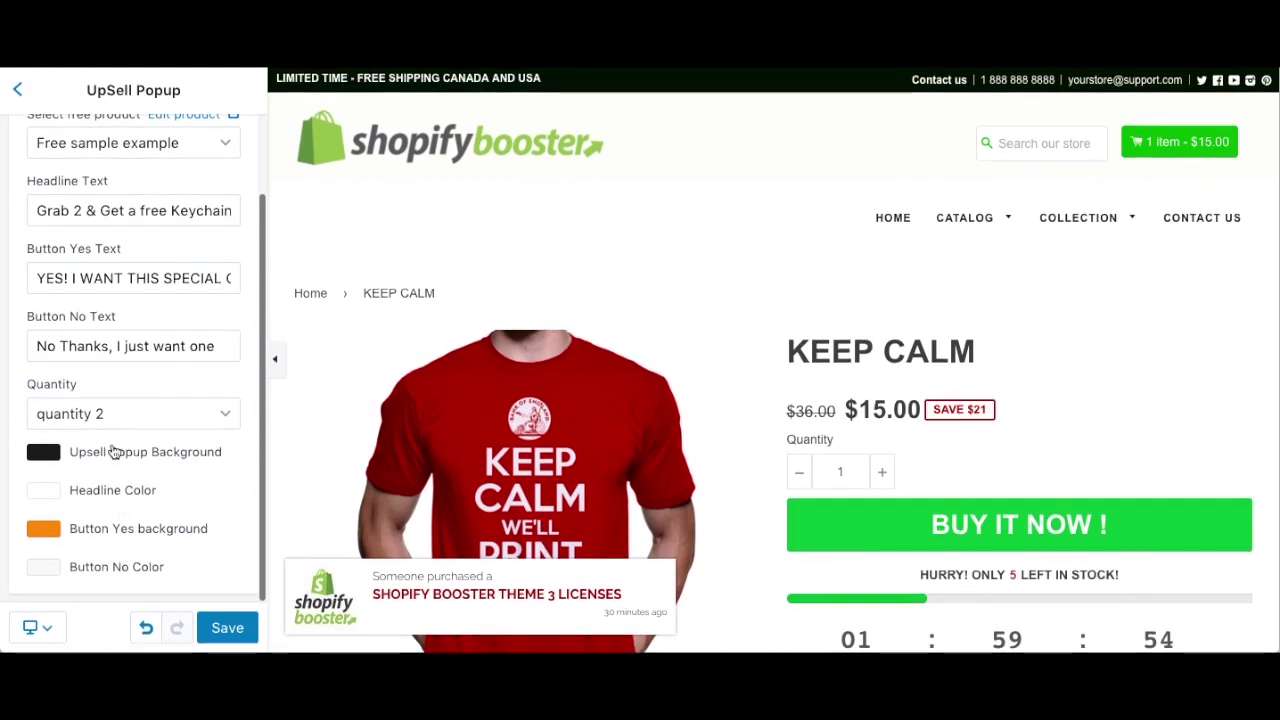
scroll(122, 417, "up", 2)
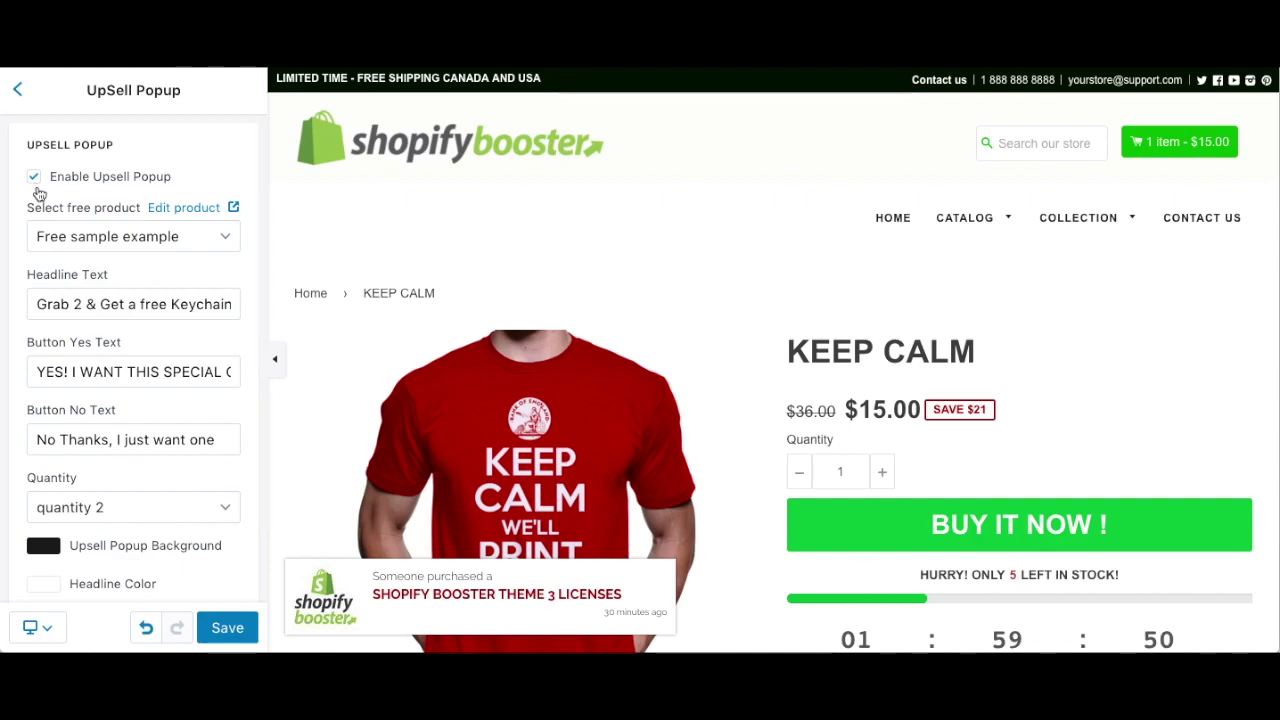
scroll(828, 449, "down", 2)
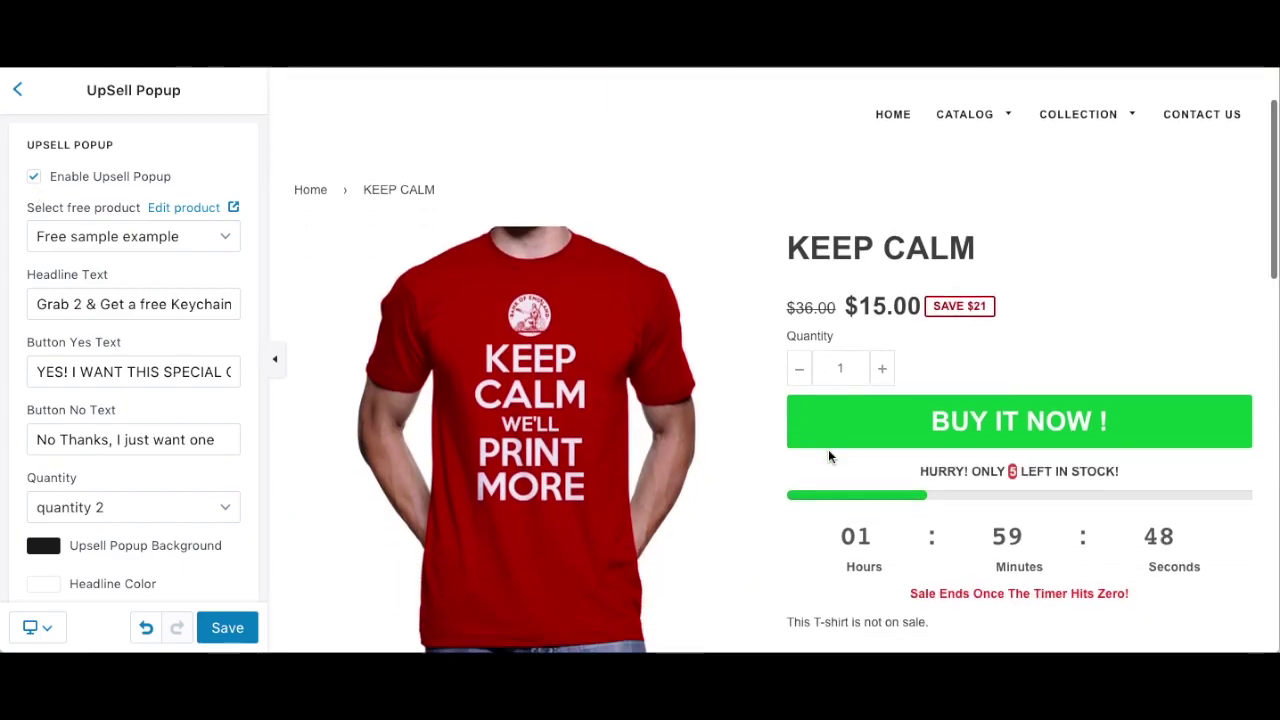
left_click(18, 94)
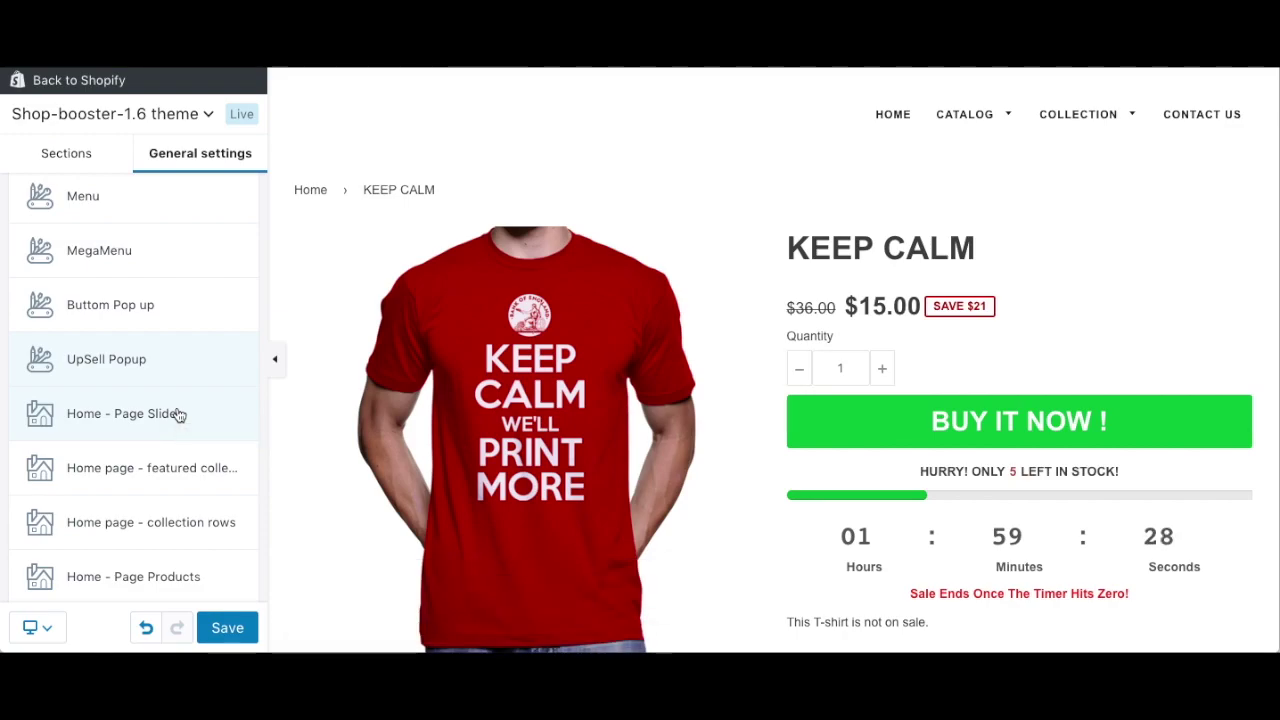
- Glance at Home - Page Products, then open the Product page settings with its progress bar options
scroll(702, 421, "up", 1)
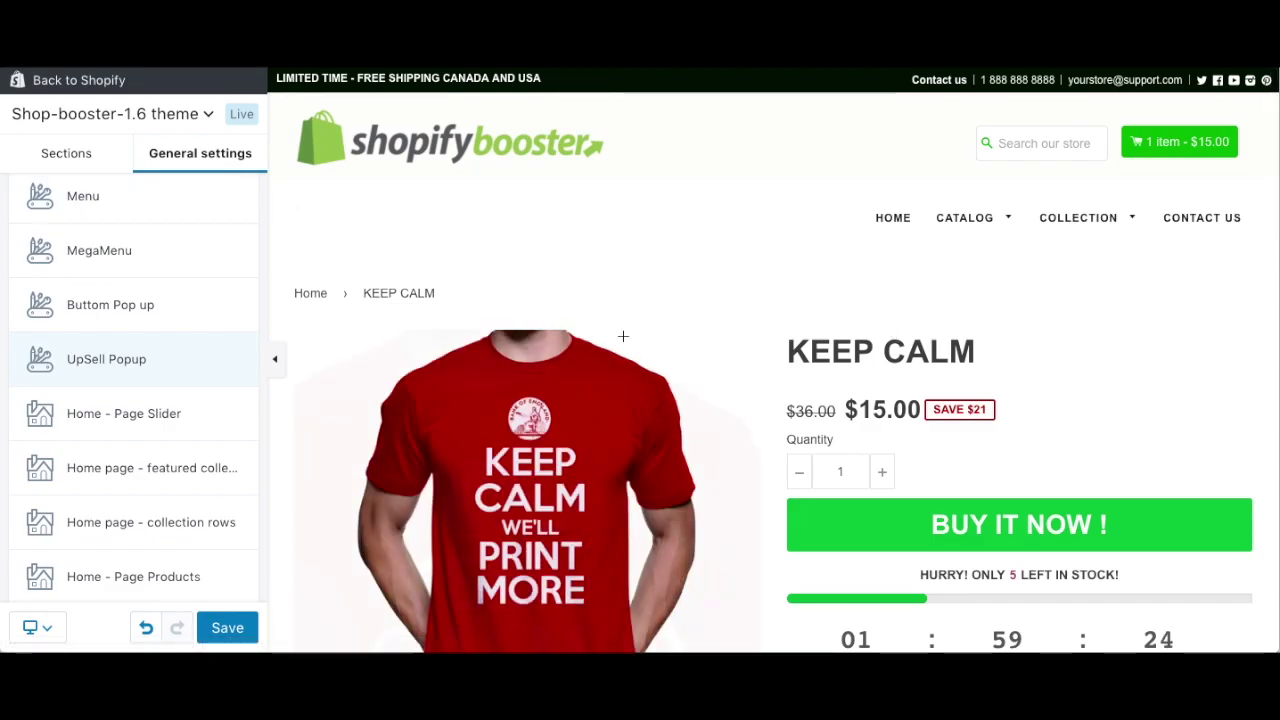
scroll(177, 417, "down", 2)
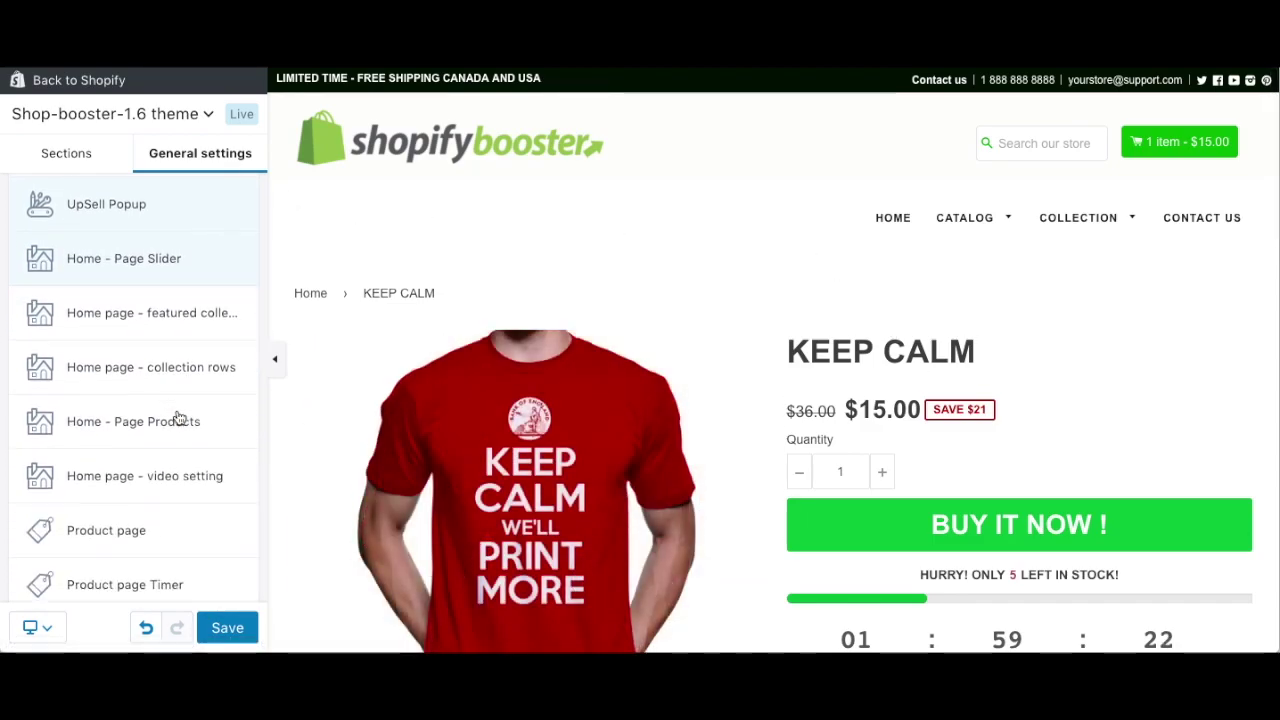
scroll(1090, 586, "down", 2)
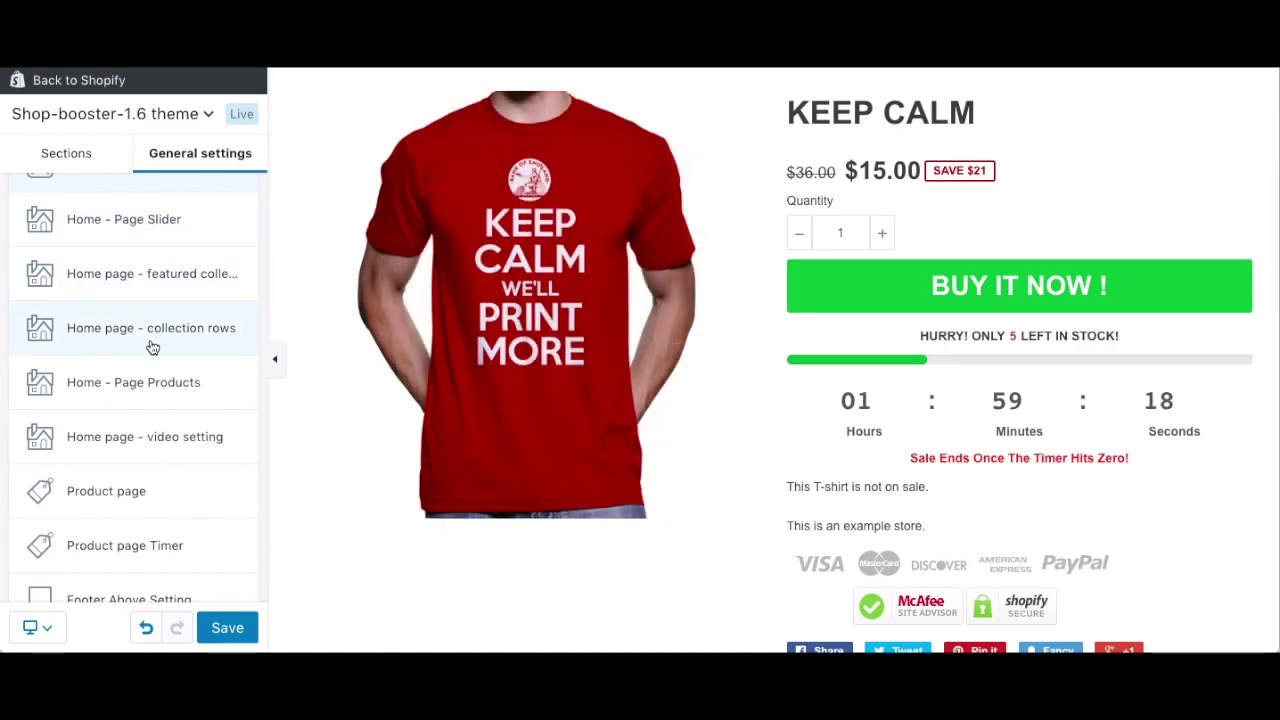
left_click(142, 388)
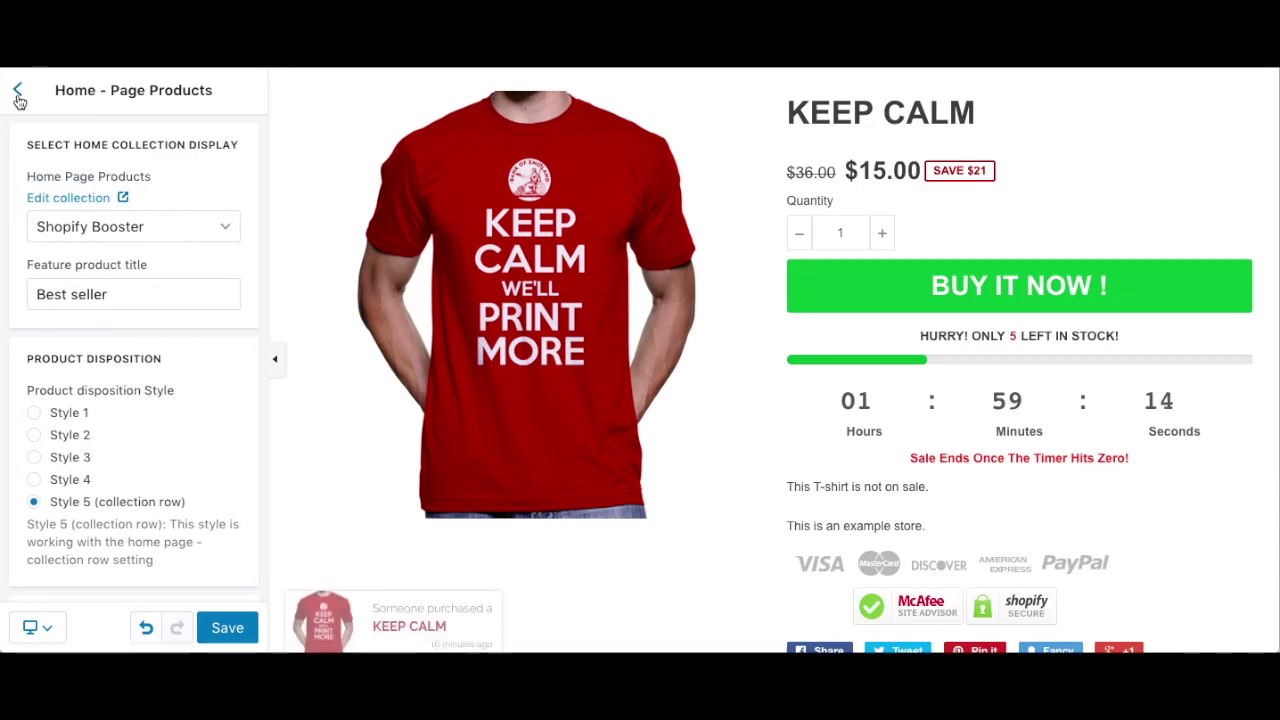
left_click(17, 89)
left_click(150, 490)
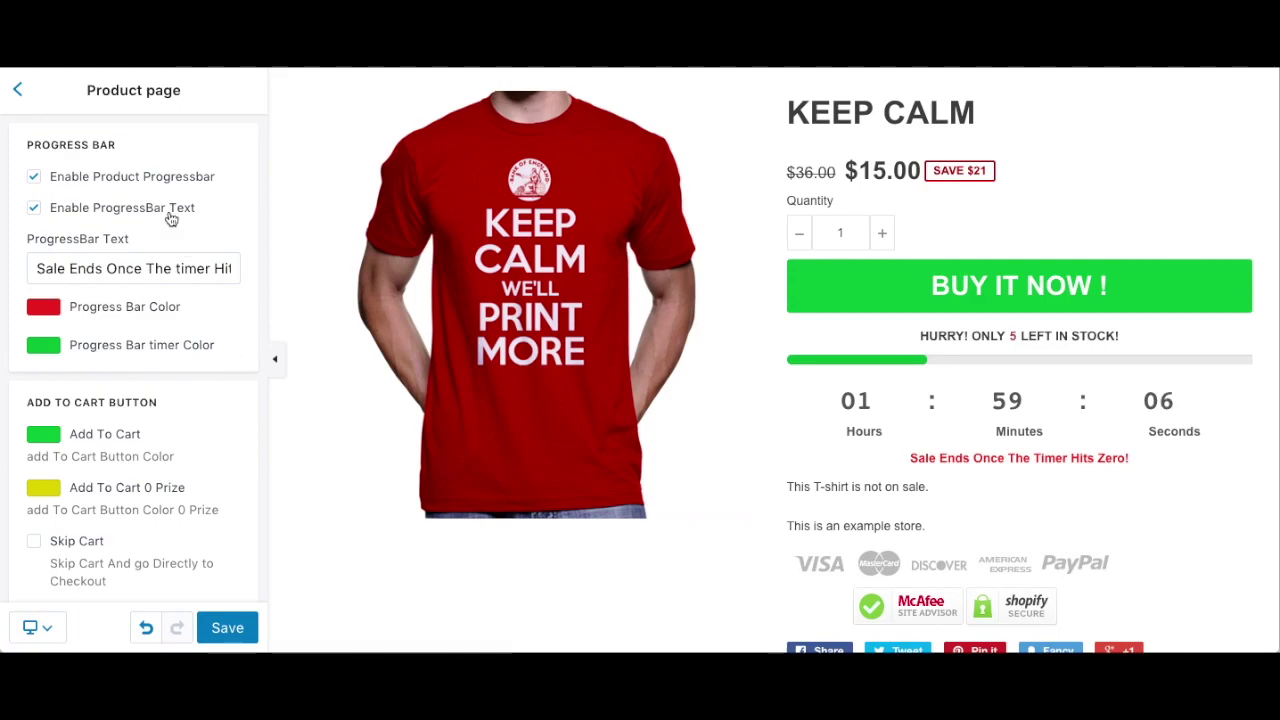
scroll(925, 287, "up", 3)
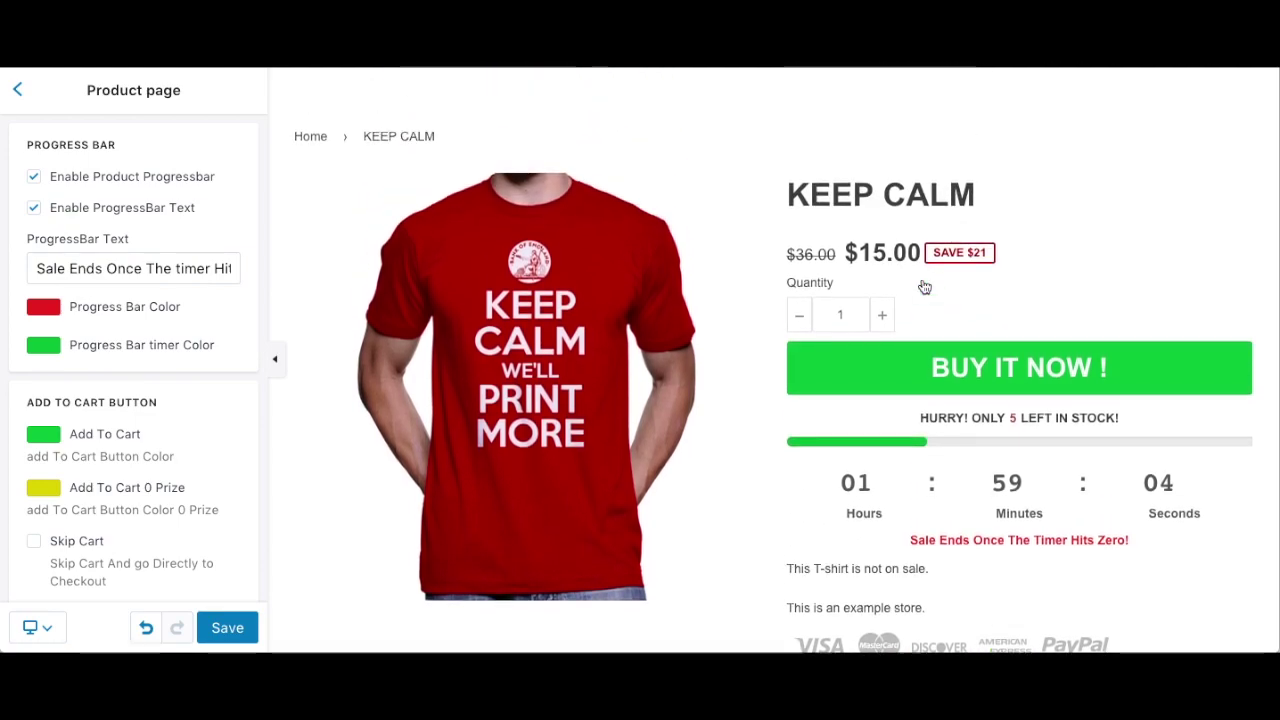
scroll(943, 329, "down", 4)
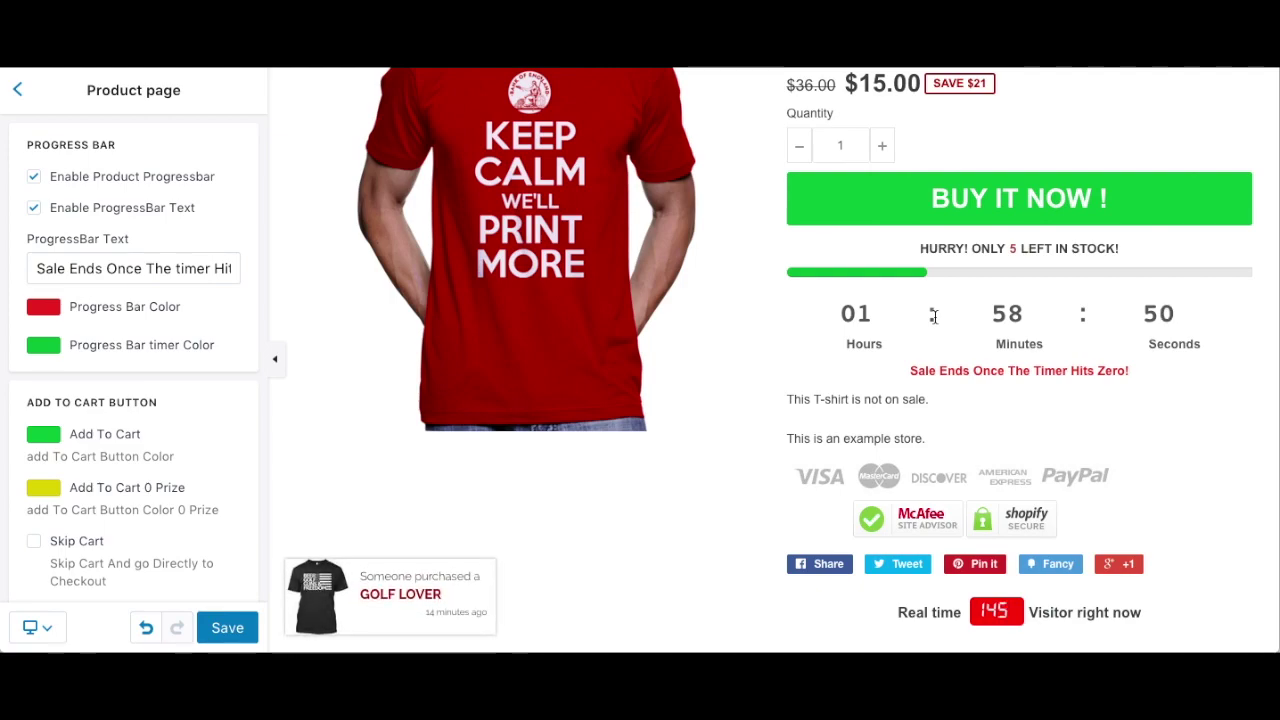
scroll(934, 316, "up", 1)
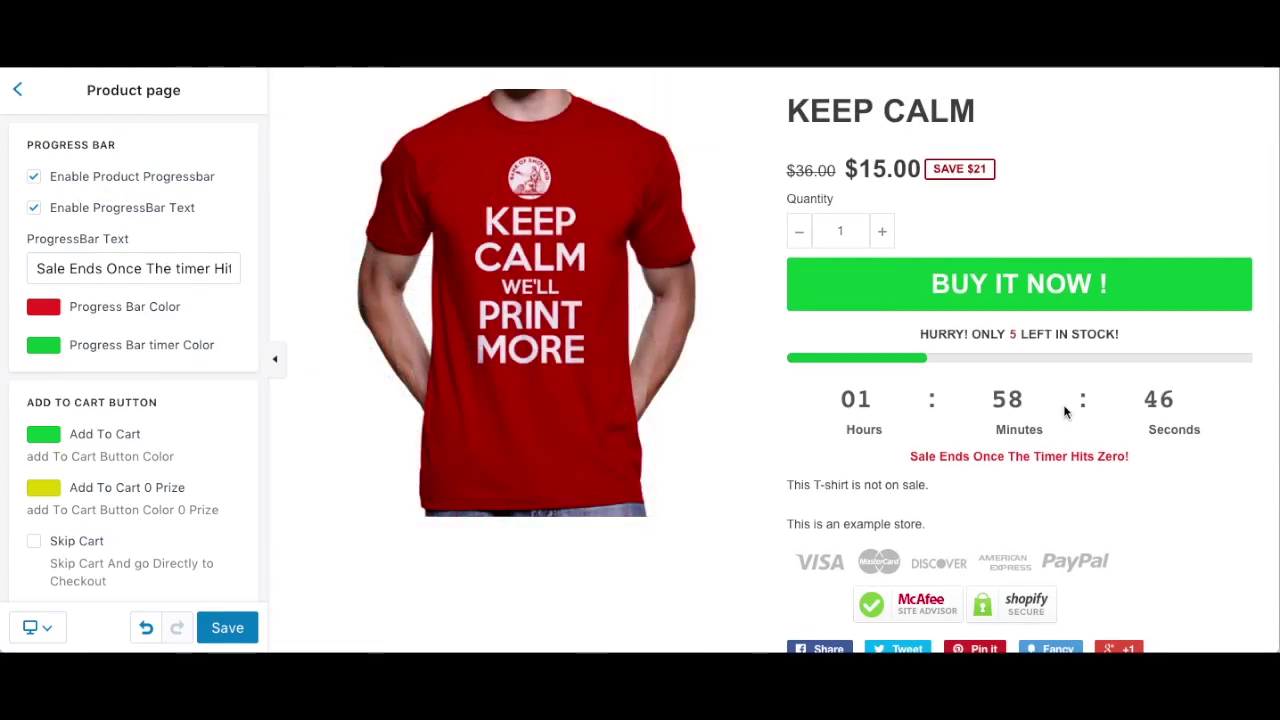
scroll(1063, 408, "down", 1)
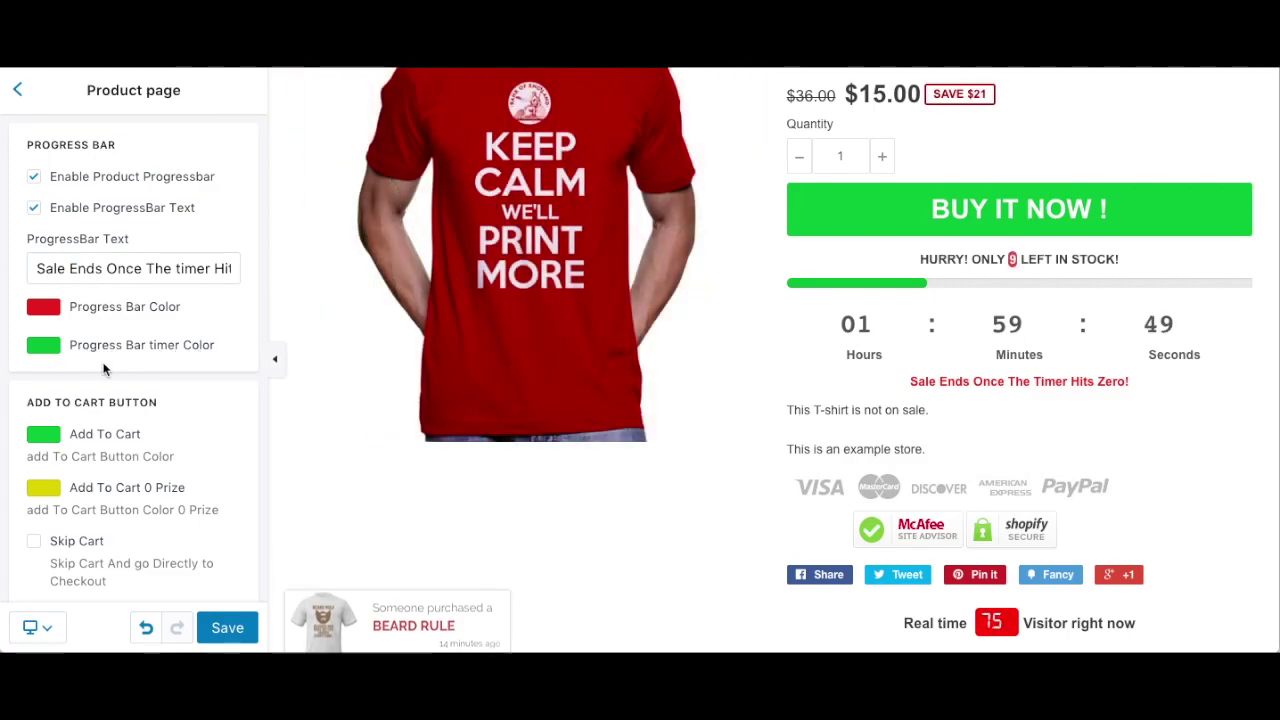
scroll(106, 330, "down", 3)
left_click(66, 293)
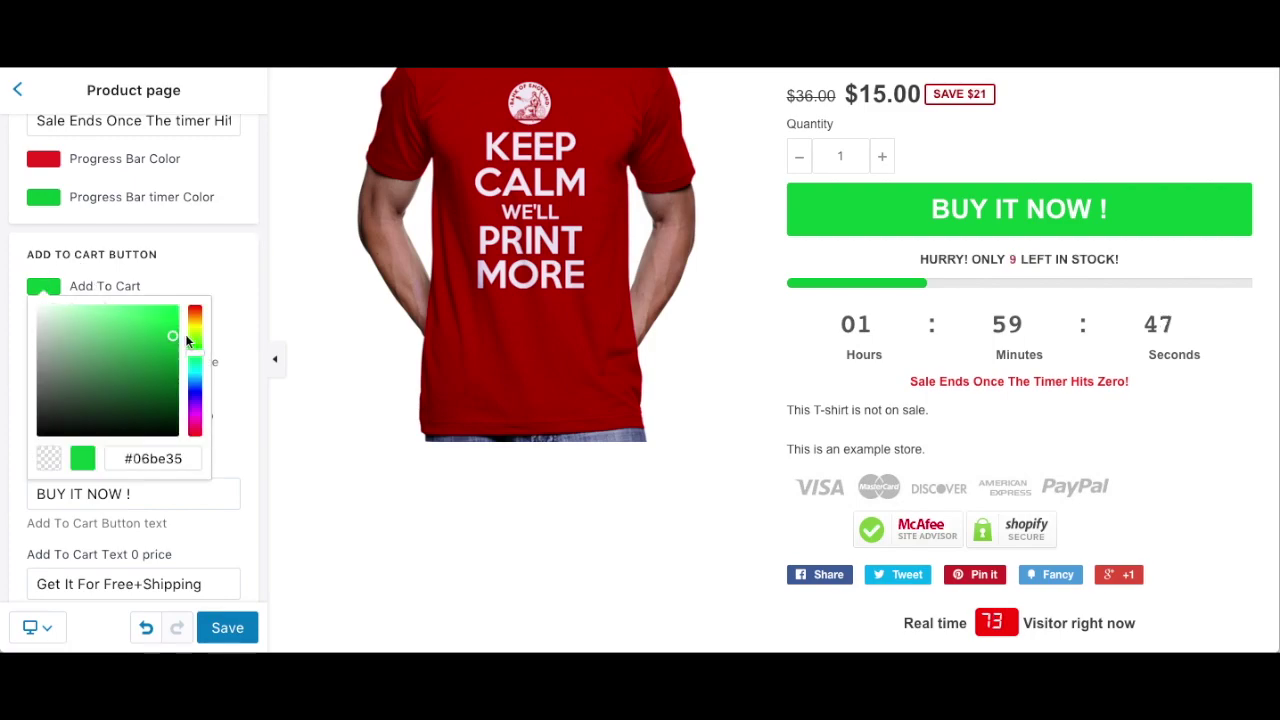
left_click(195, 327)
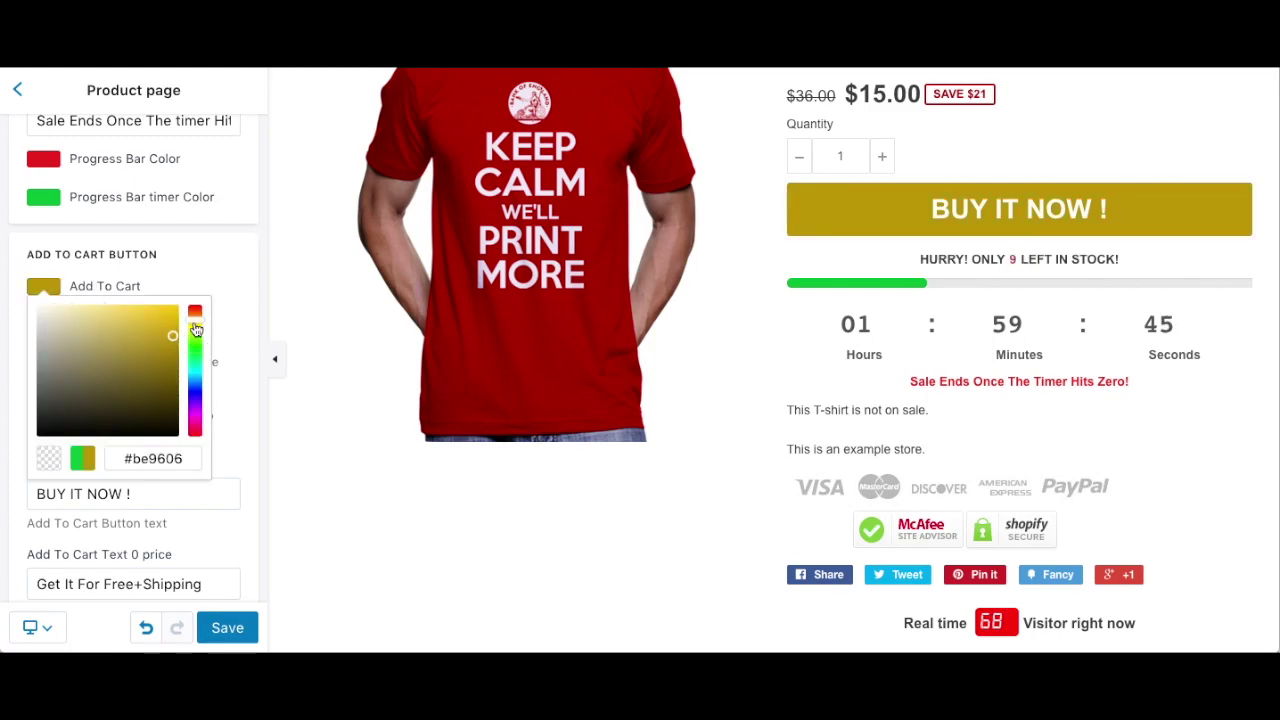
left_click(195, 324)
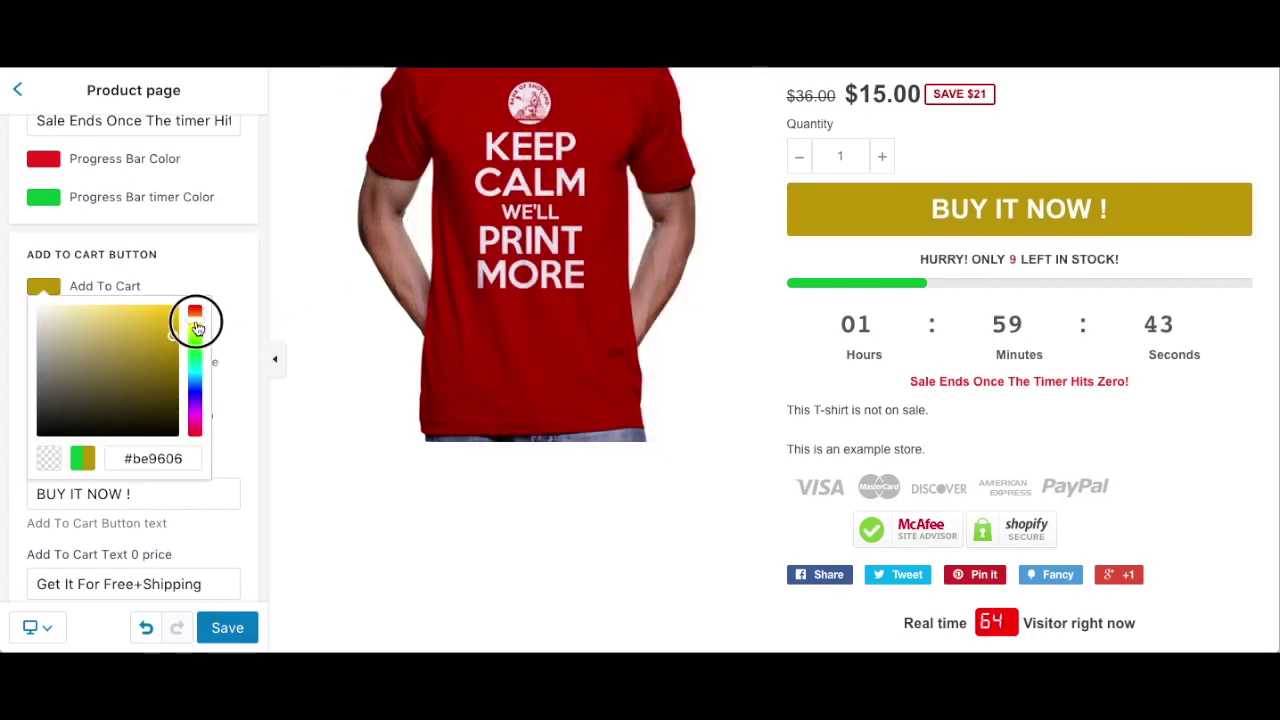
left_click(173, 312)
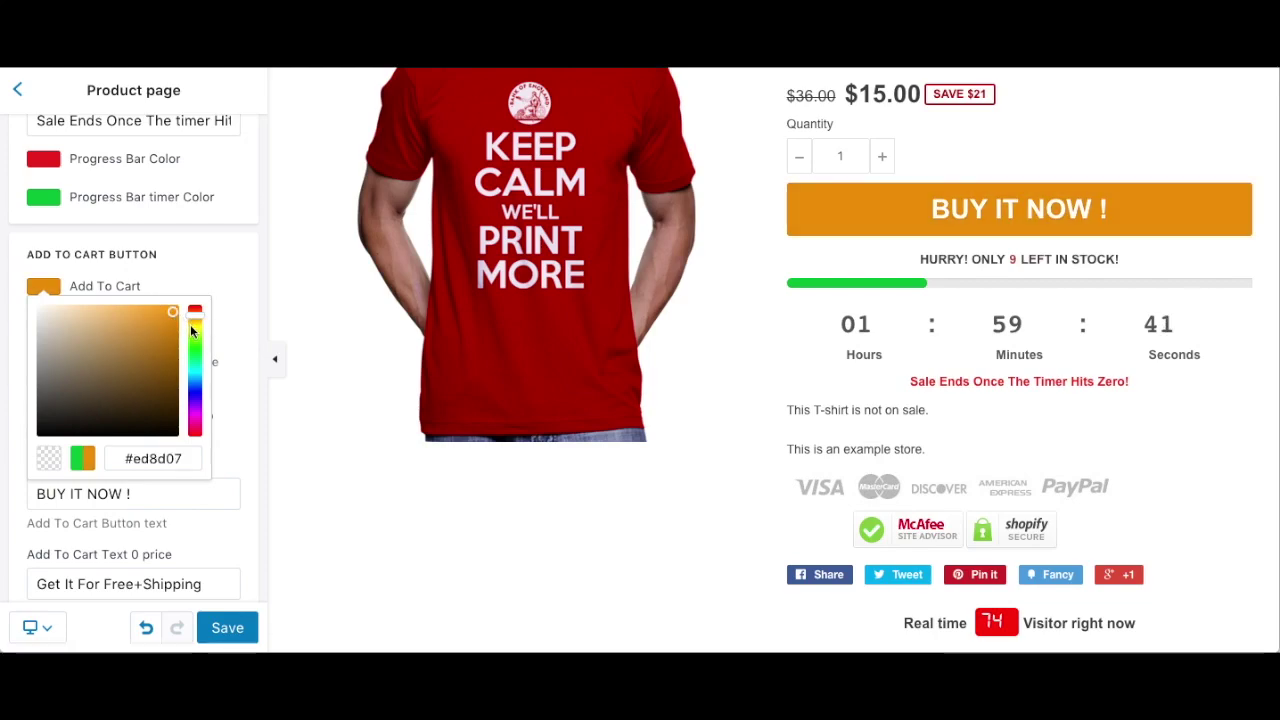
left_click(76, 458)
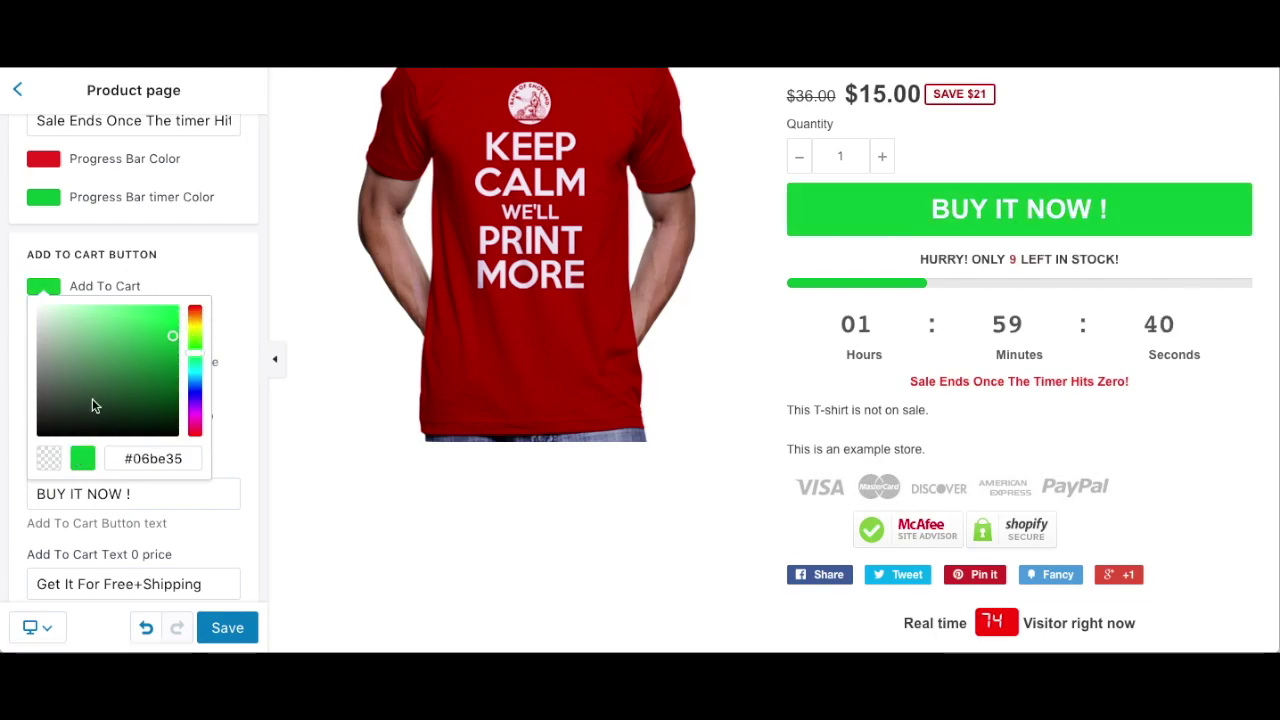
left_click(223, 266)
scroll(223, 266, "down", 1)
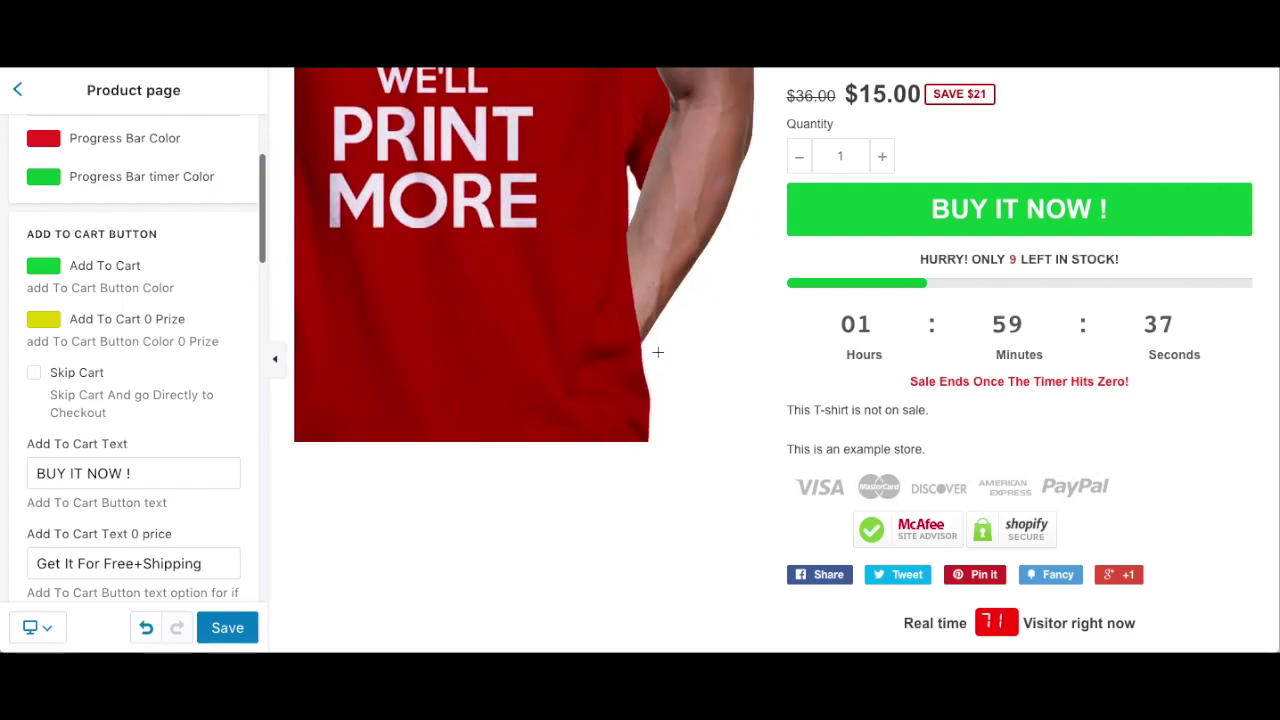
scroll(651, 351, "up", 1)
scroll(126, 423, "down", 1)
left_click(68, 434)
left_click(146, 436)
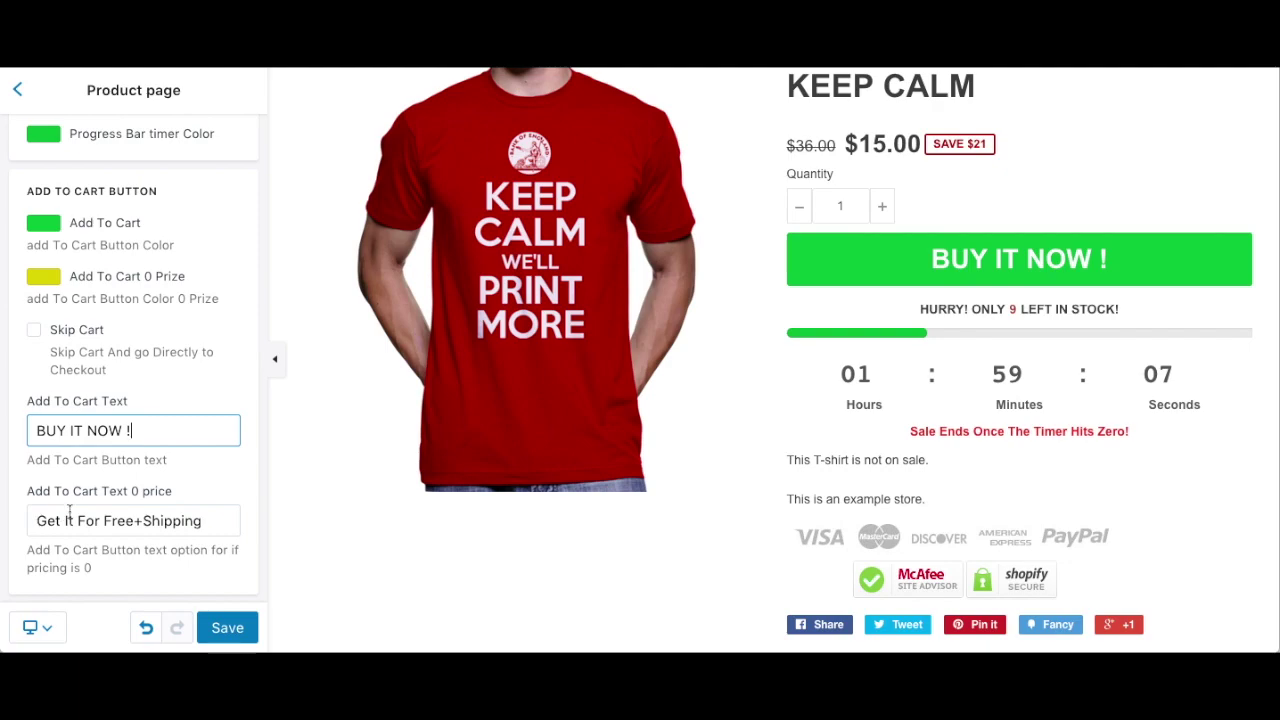
scroll(194, 430, "down", 4)
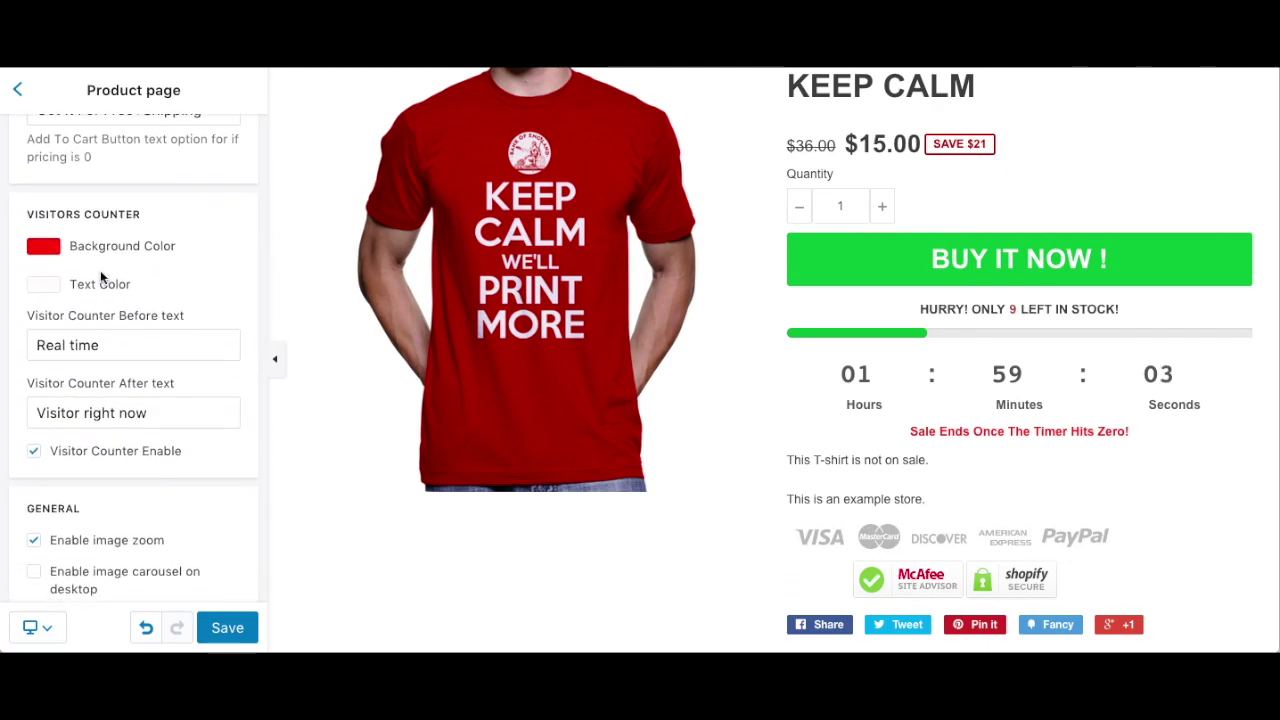
scroll(121, 258, "down", 2)
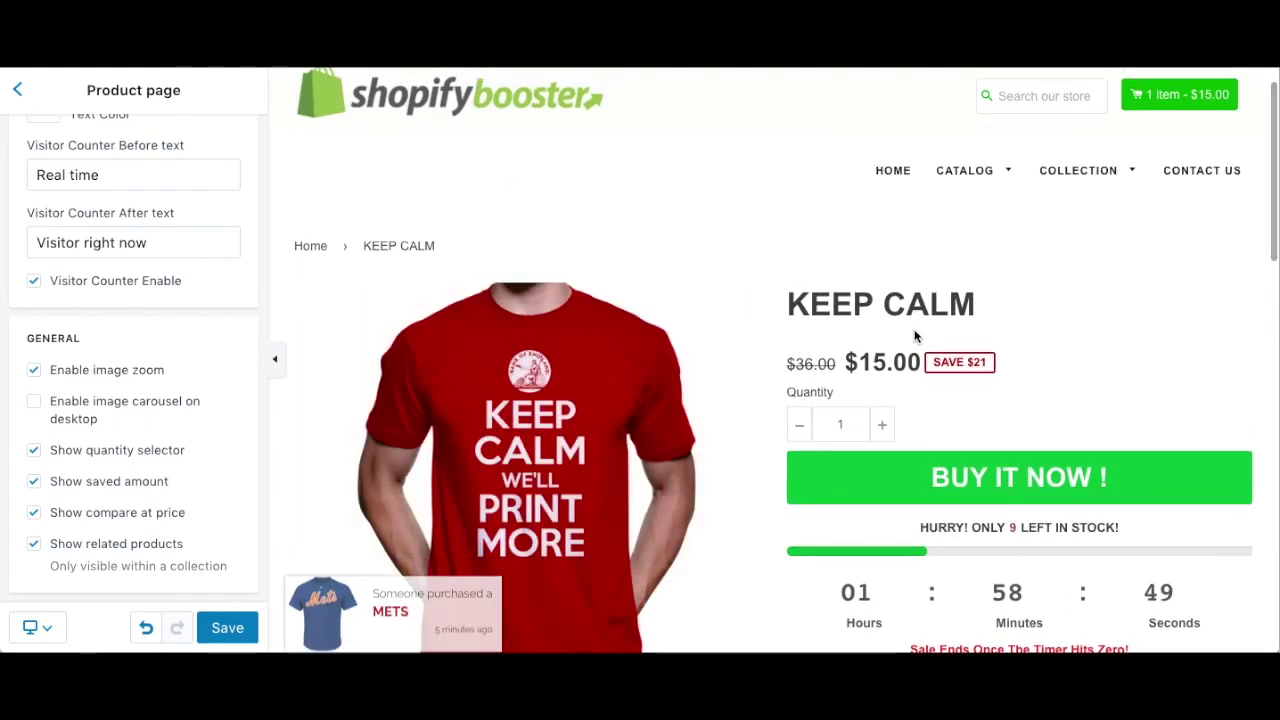
scroll(916, 333, "down", 1)
scroll(914, 331, "down", 1)
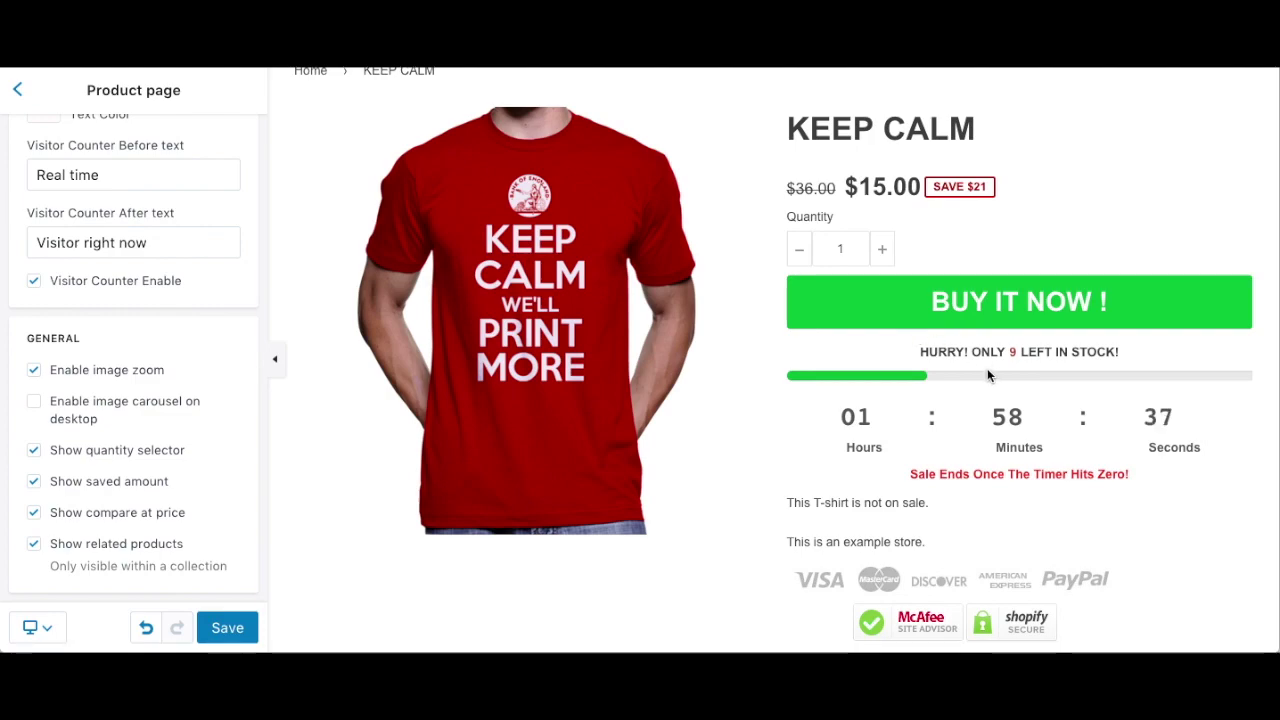
scroll(110, 362, "down", 1)
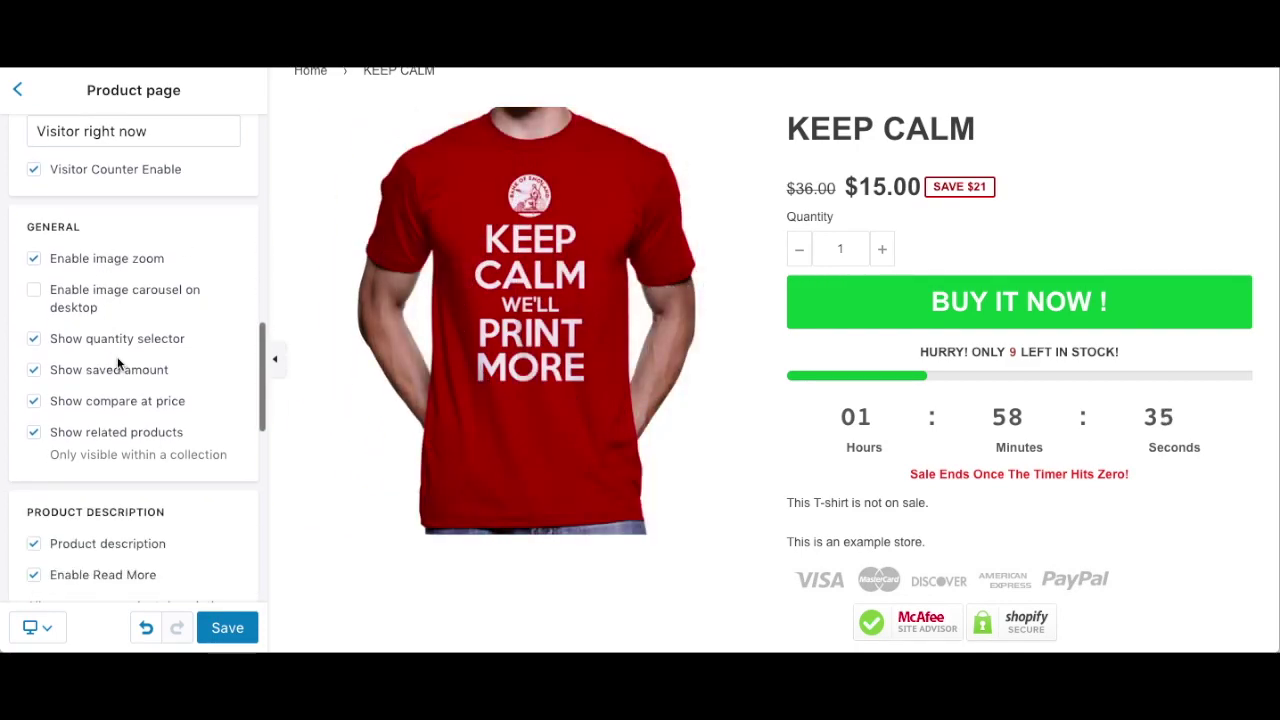
scroll(118, 400, "up", 3)
scroll(121, 420, "down", 6)
scroll(121, 420, "down", 4)
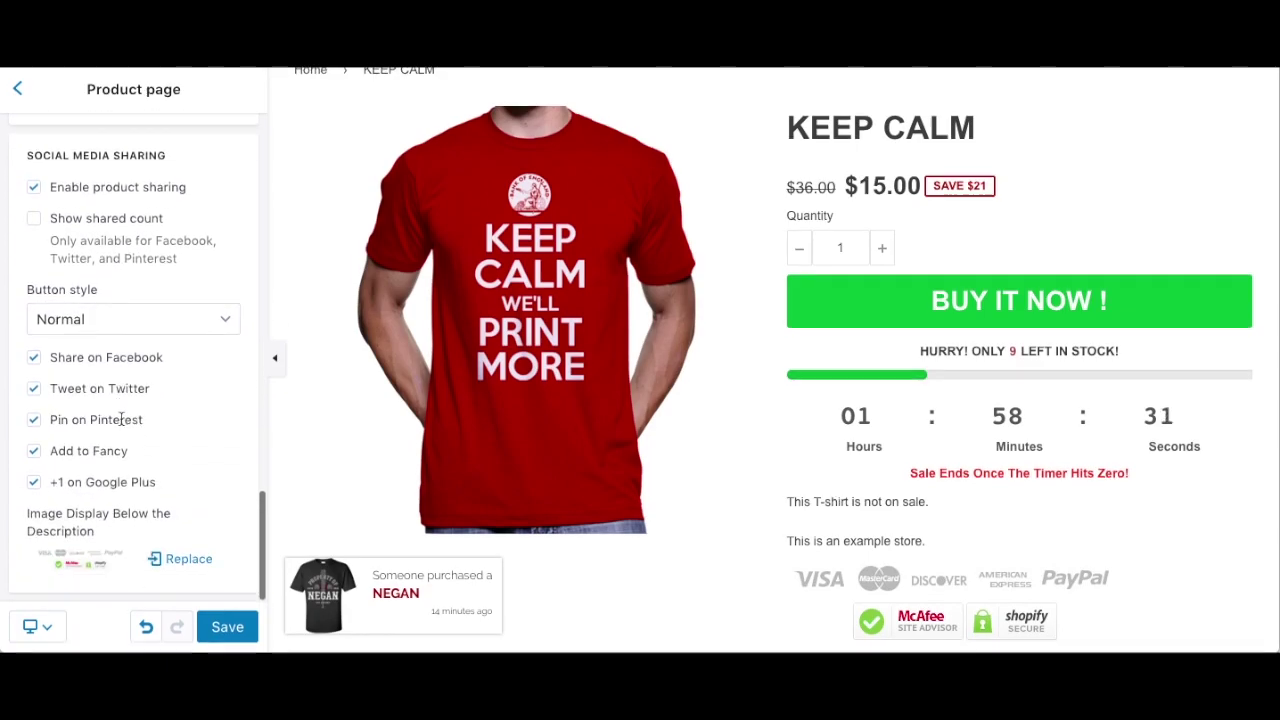
scroll(682, 425, "down", 4)
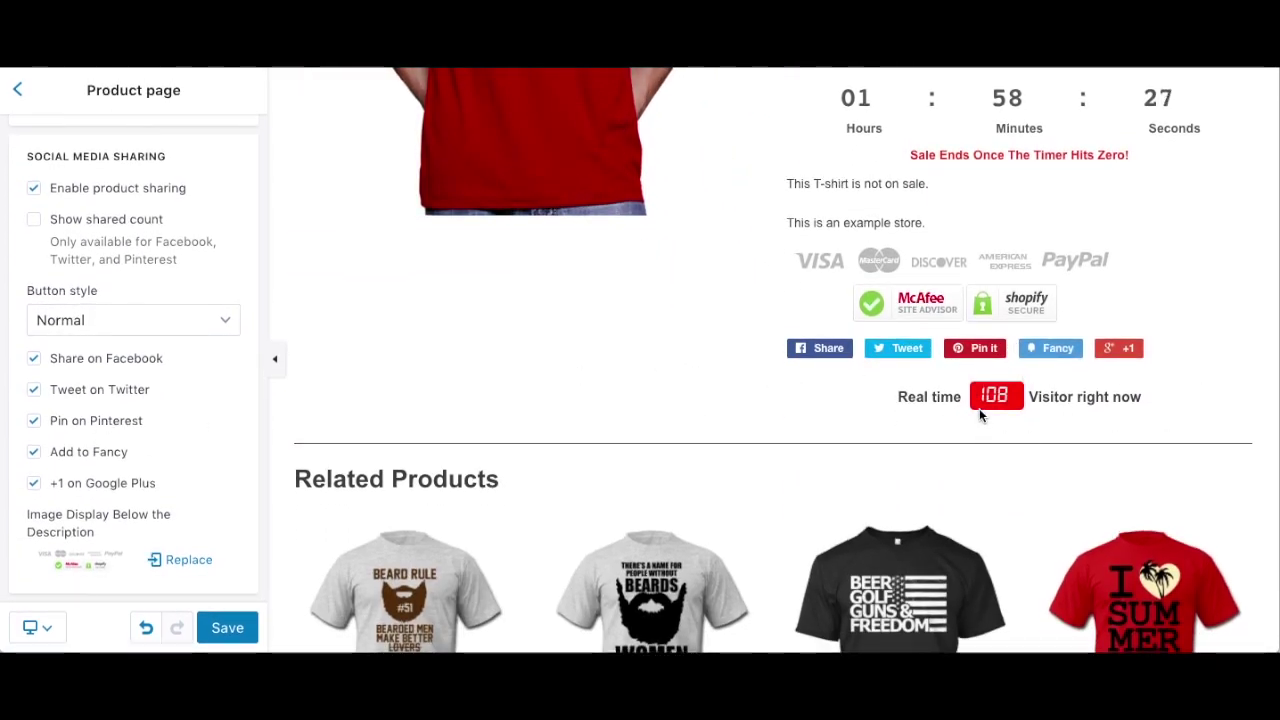
scroll(979, 408, "up", 2)
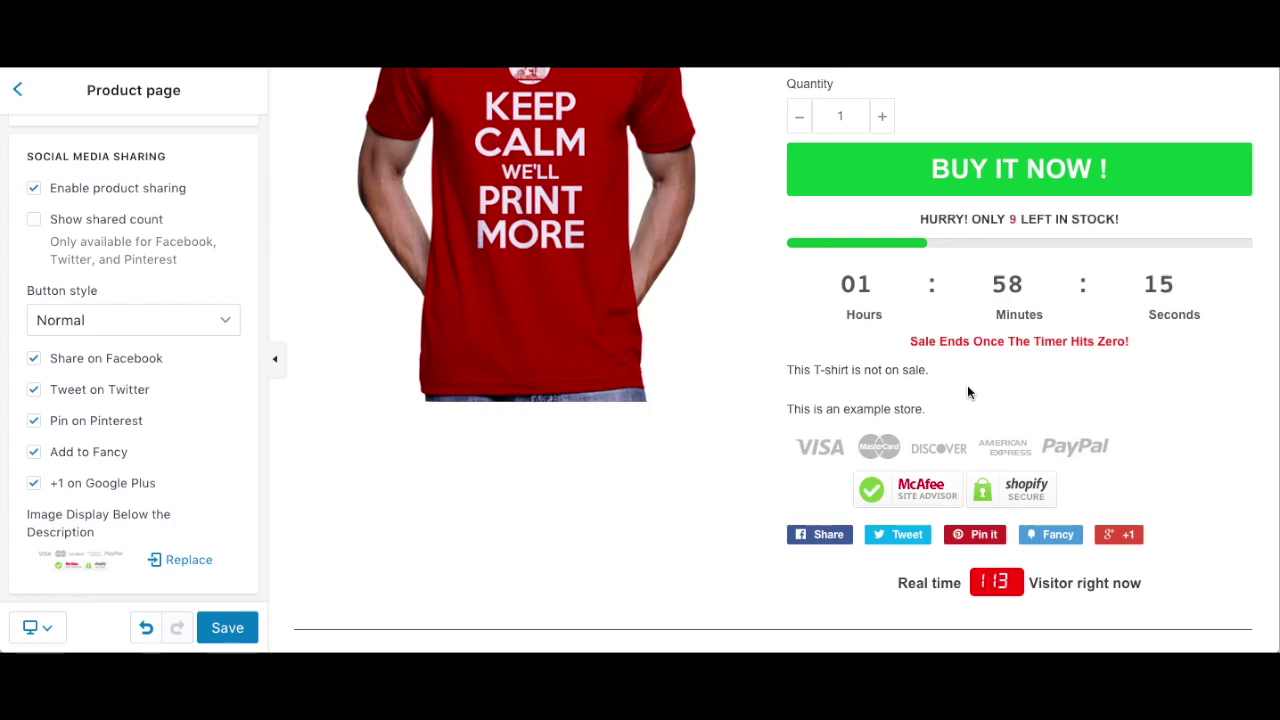
scroll(967, 388, "up", 2)
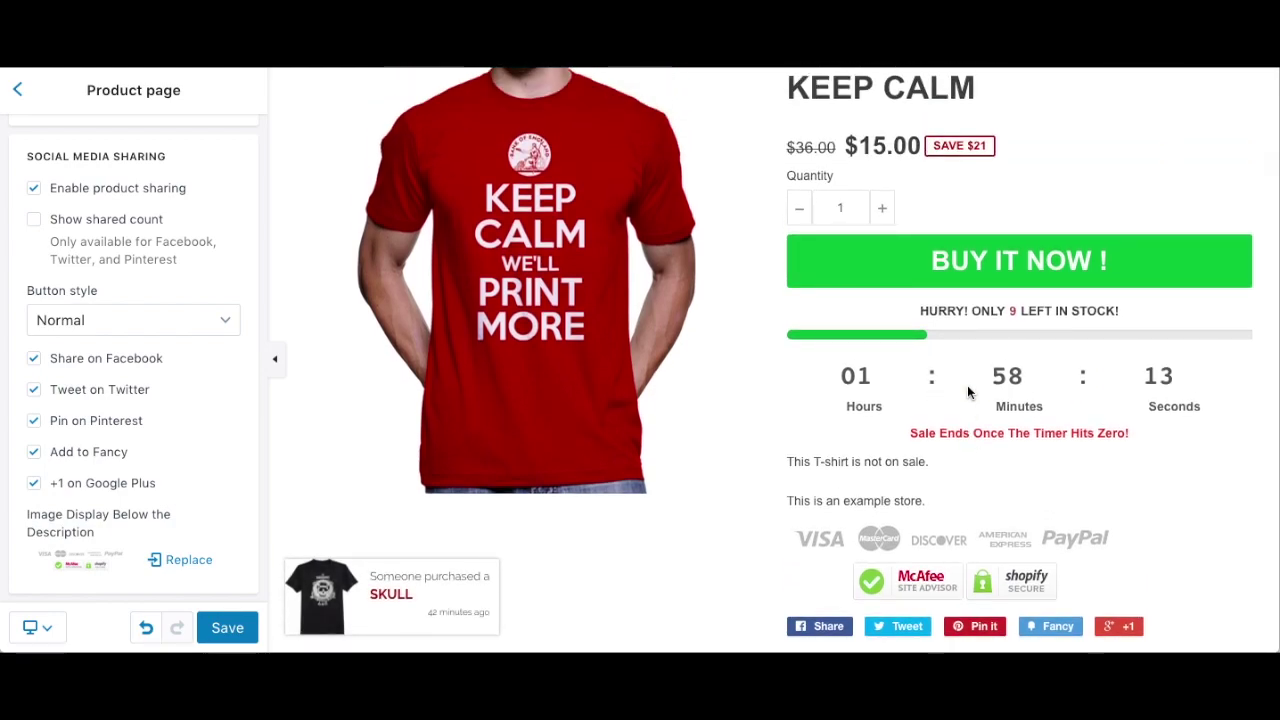
scroll(967, 388, "up", 2)
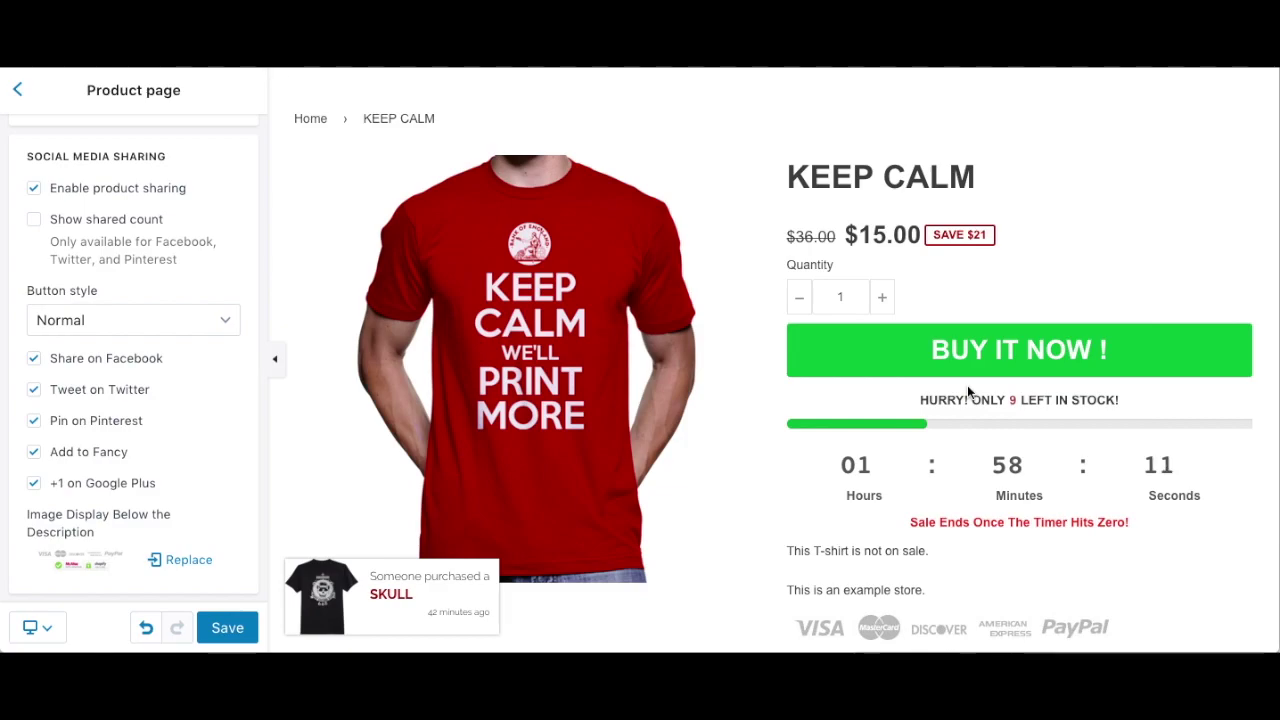
scroll(967, 385, "down", 3)
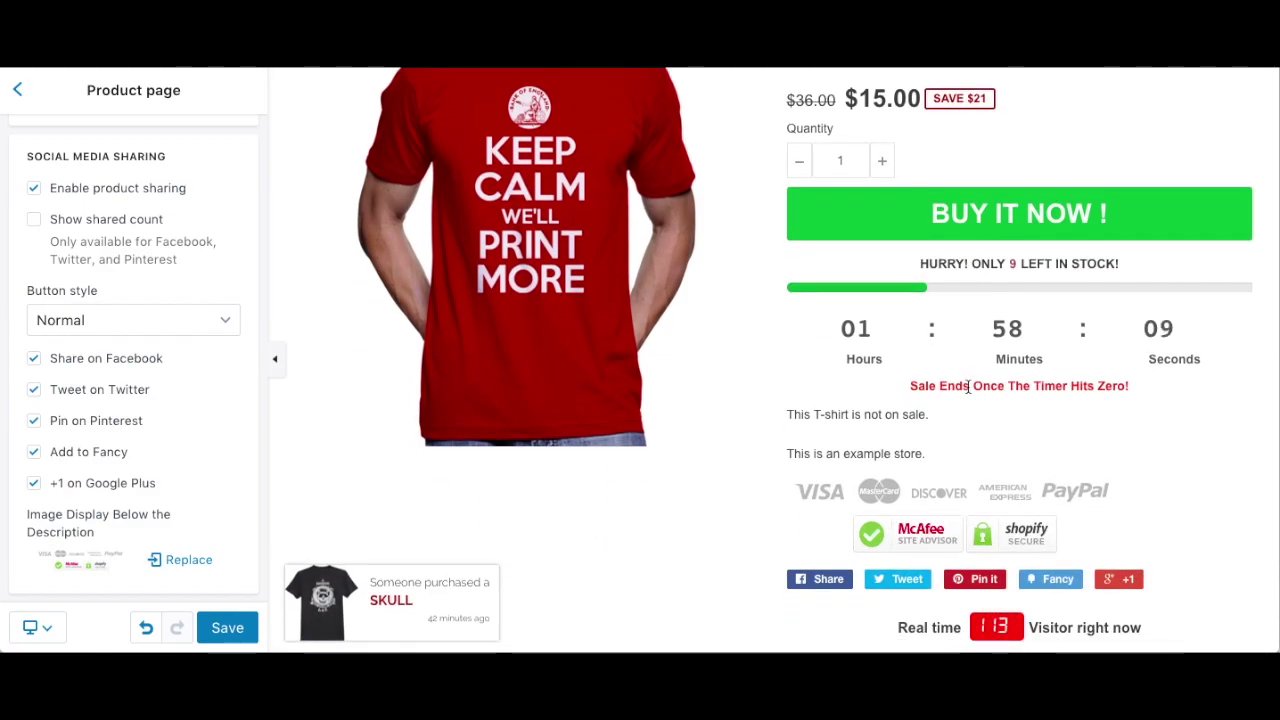
scroll(967, 386, "down", 10)
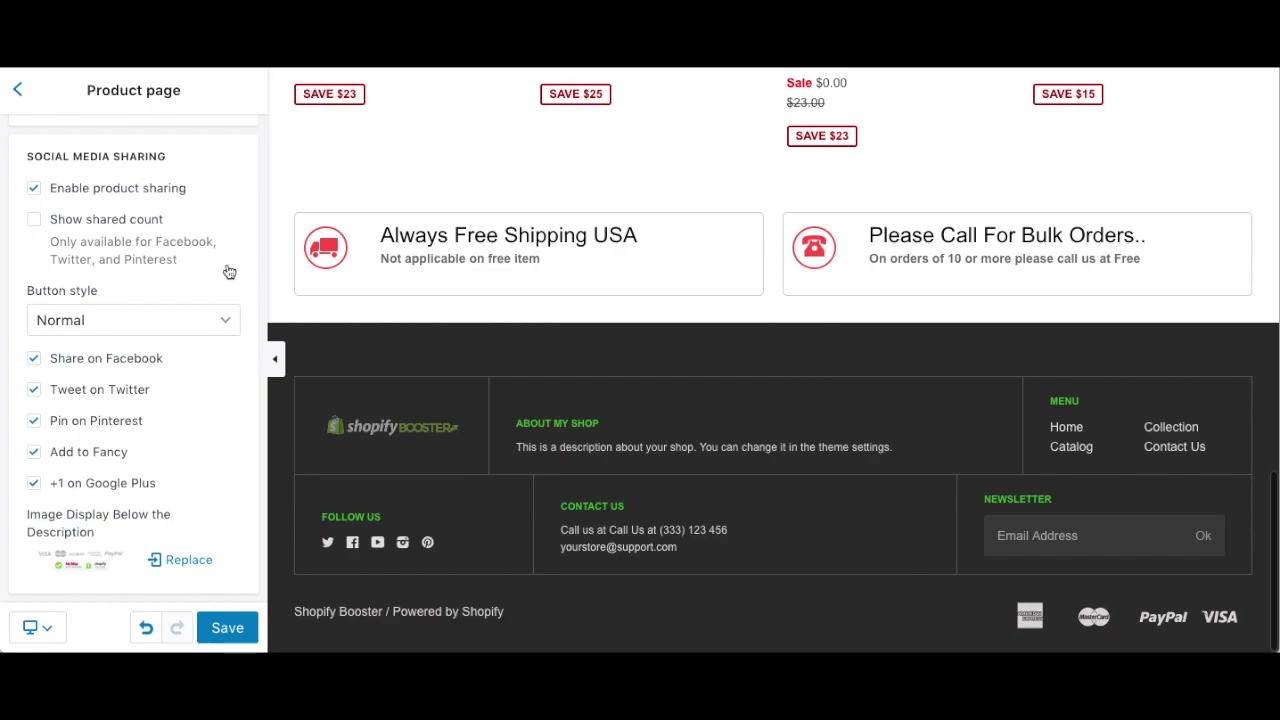
- Open the product page Timer settings with random stock number and 'LEFT IN STOCK!' text
left_click(17, 89)
scroll(140, 438, "down", 2)
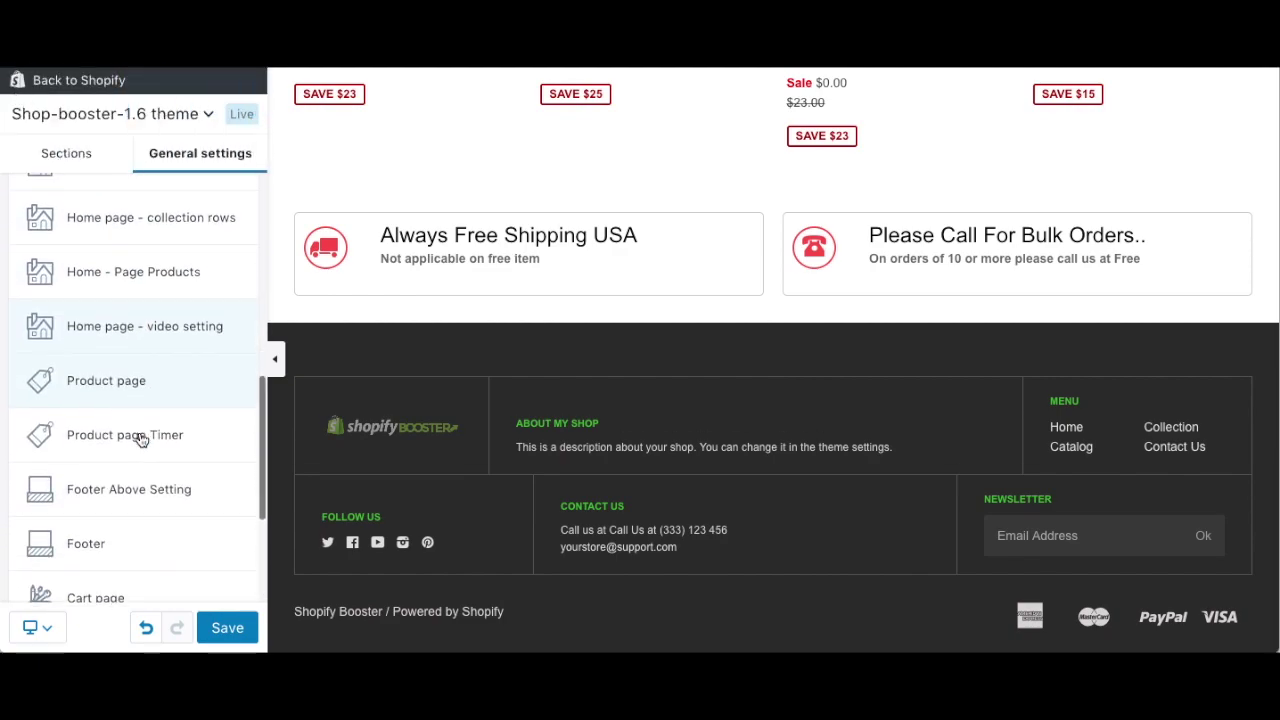
left_click(134, 436)
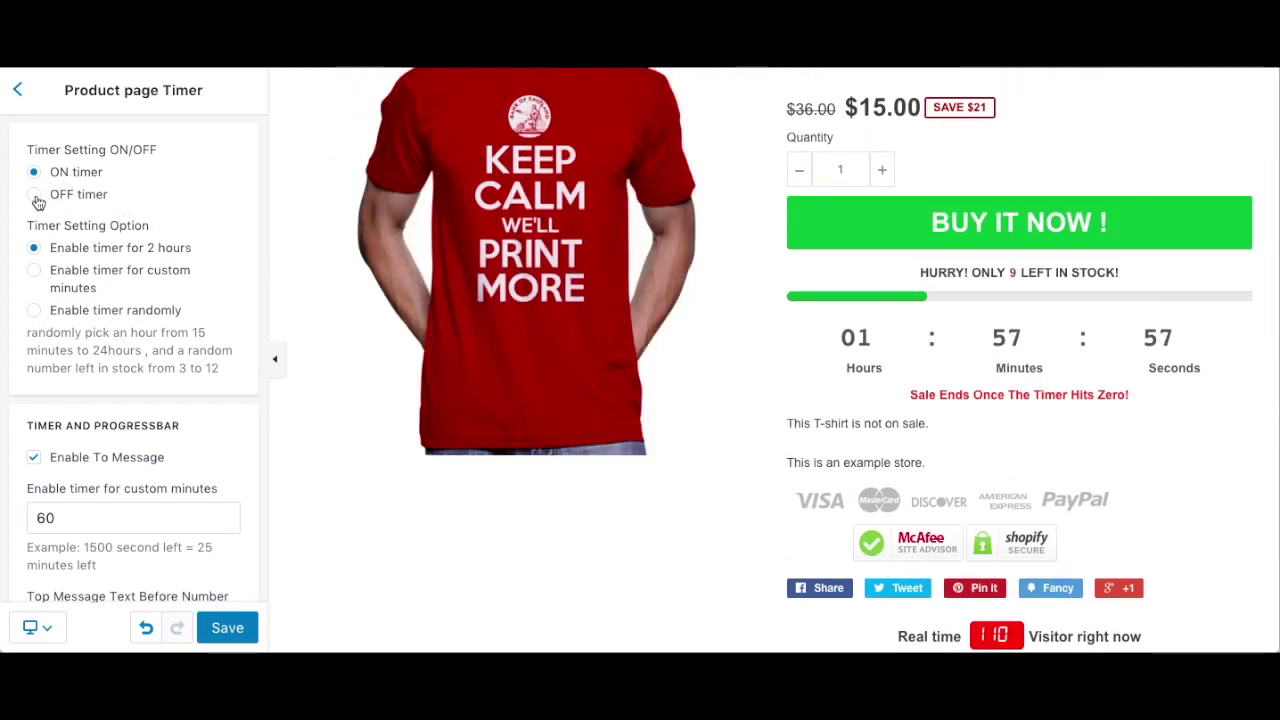
scroll(77, 257, "down", 2)
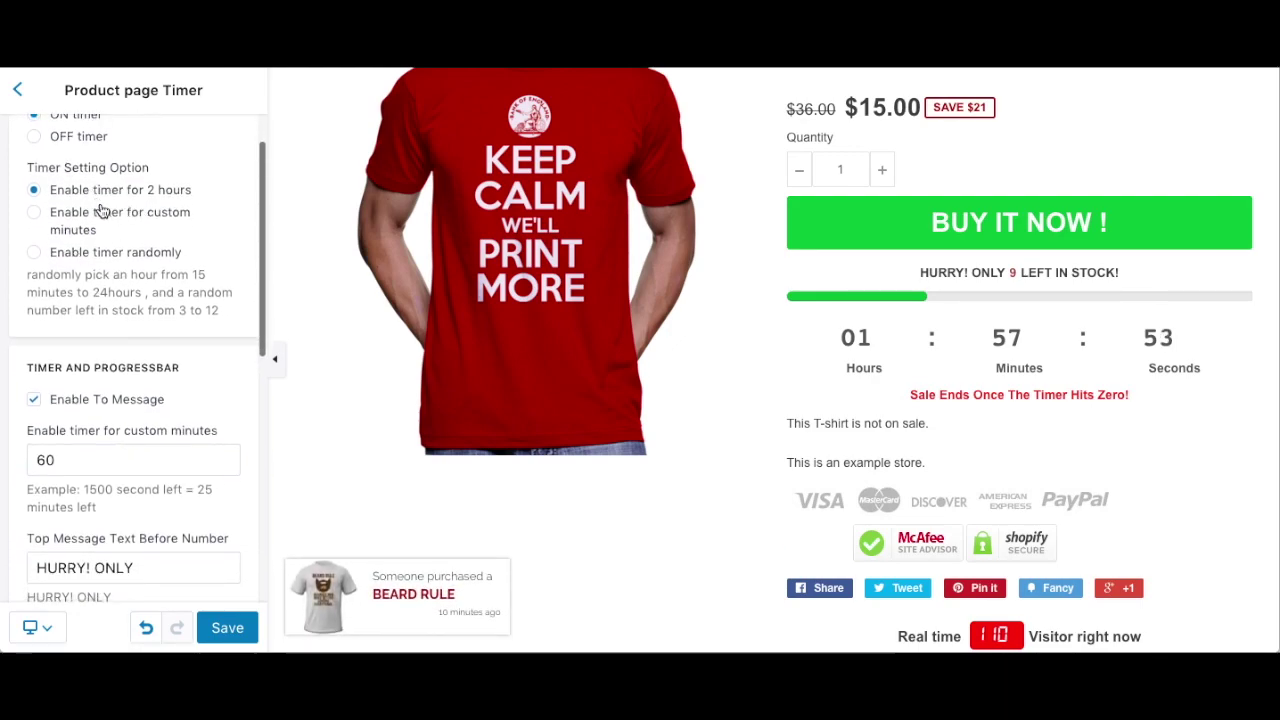
scroll(98, 238, "down", 1)
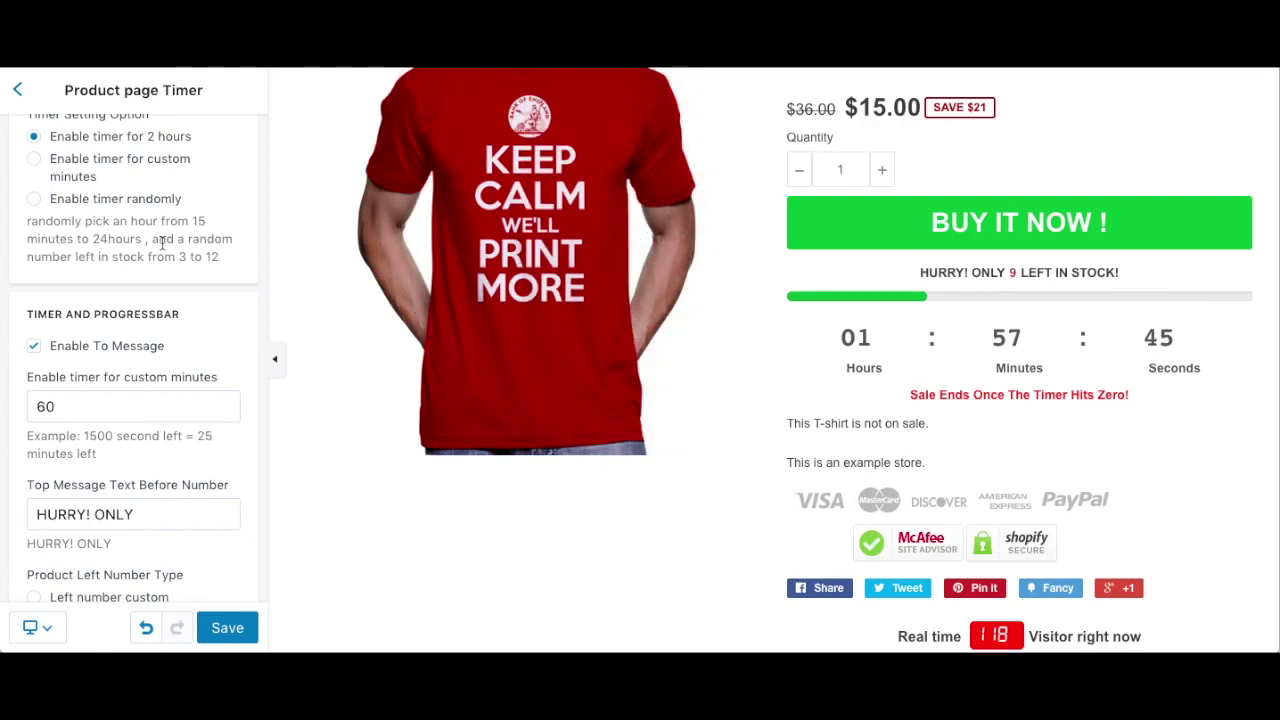
scroll(161, 243, "up", 2)
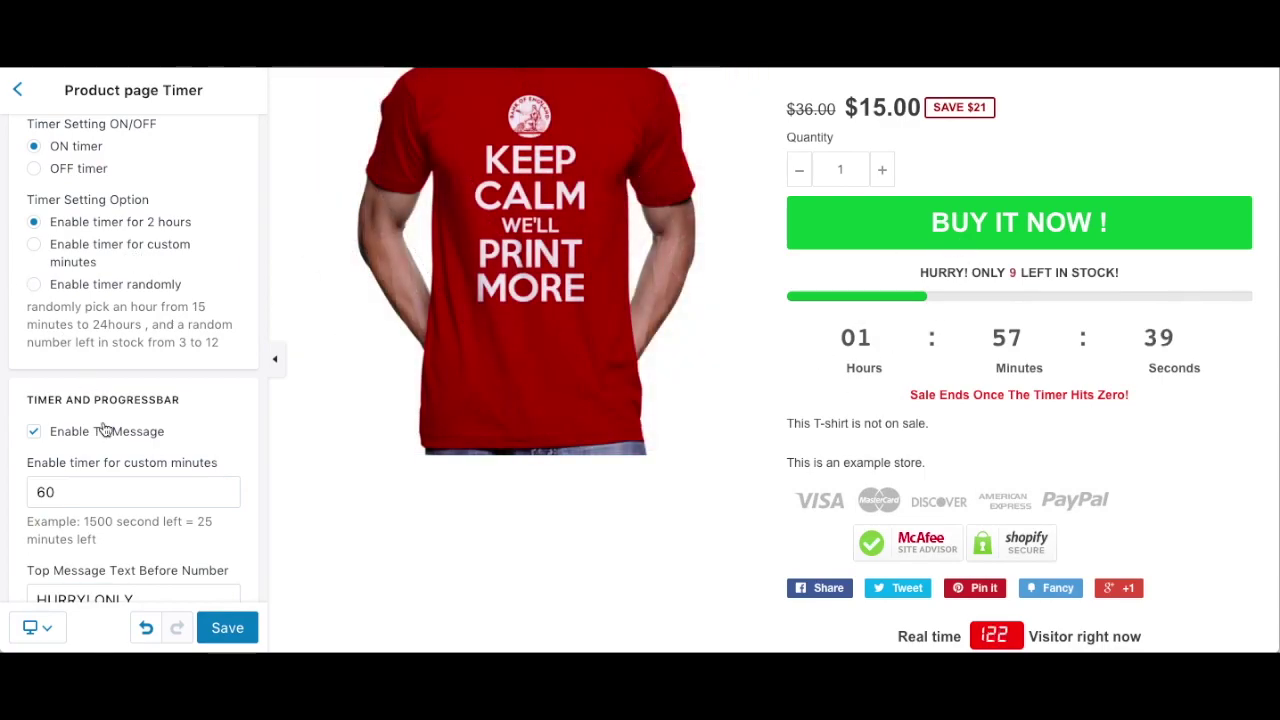
scroll(106, 428, "down", 3)
scroll(184, 396, "down", 2)
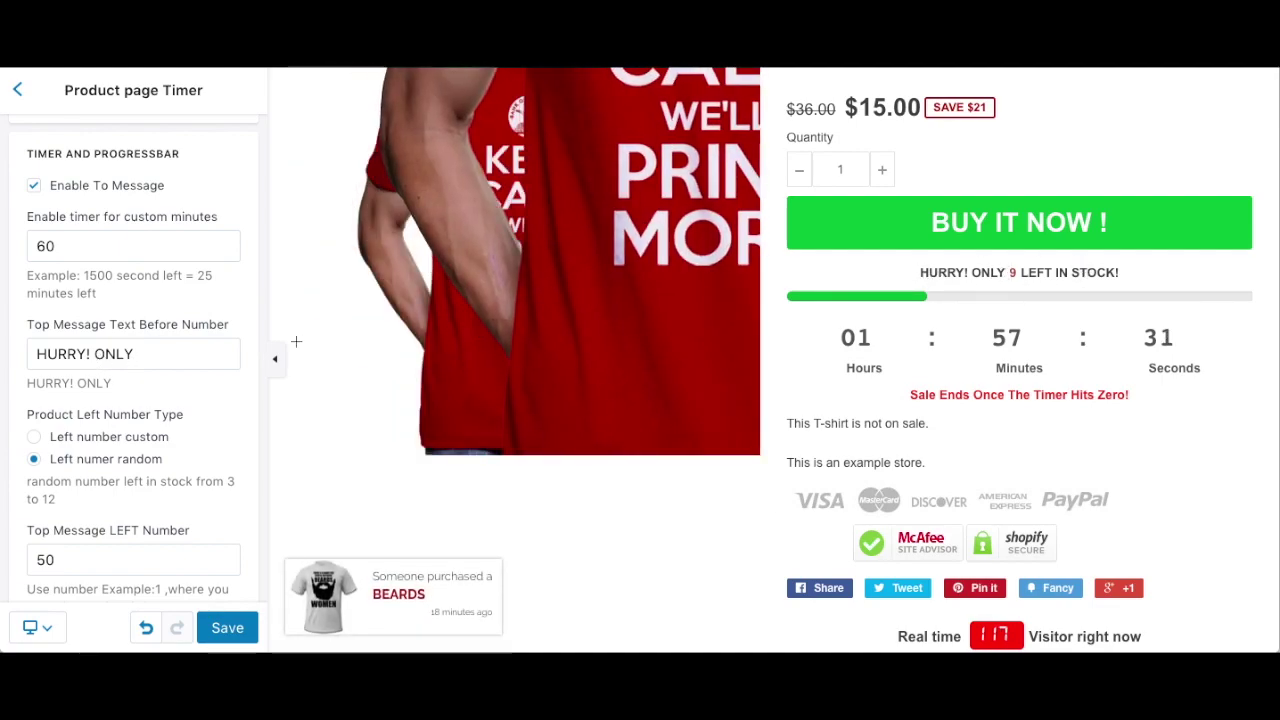
scroll(149, 425, "down", 3)
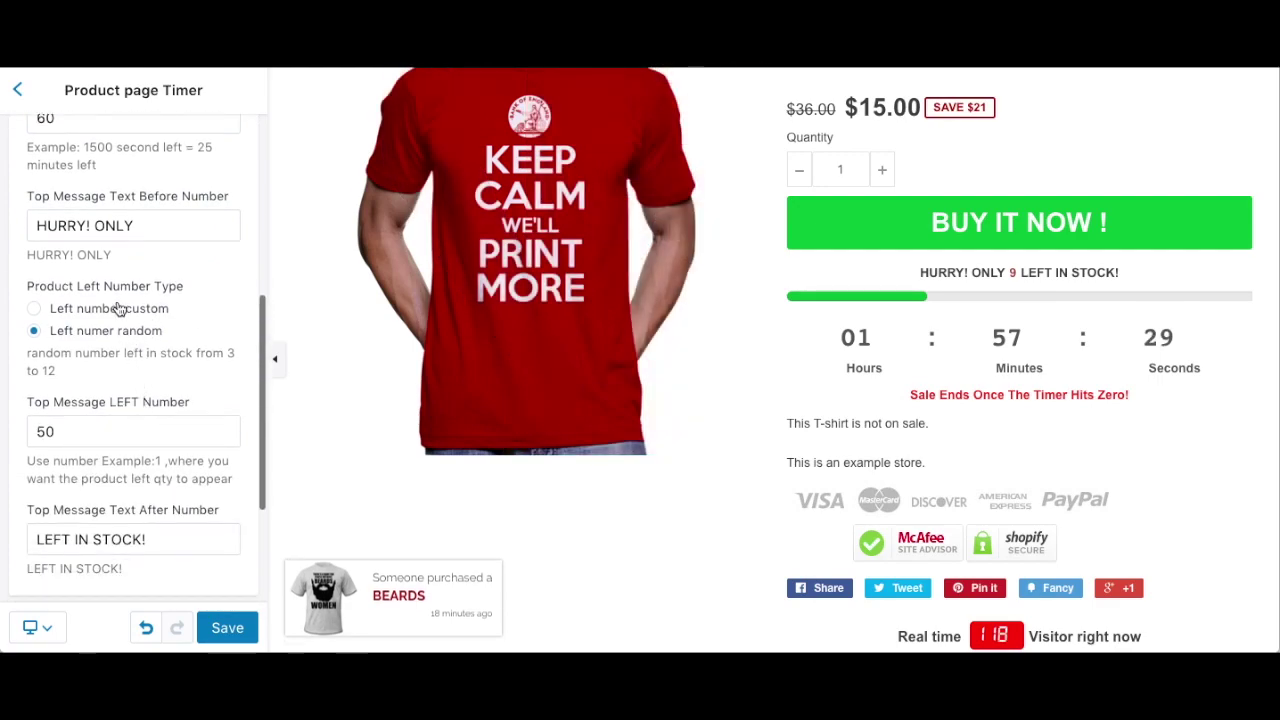
scroll(118, 308, "down", 2)
scroll(133, 413, "down", 2)
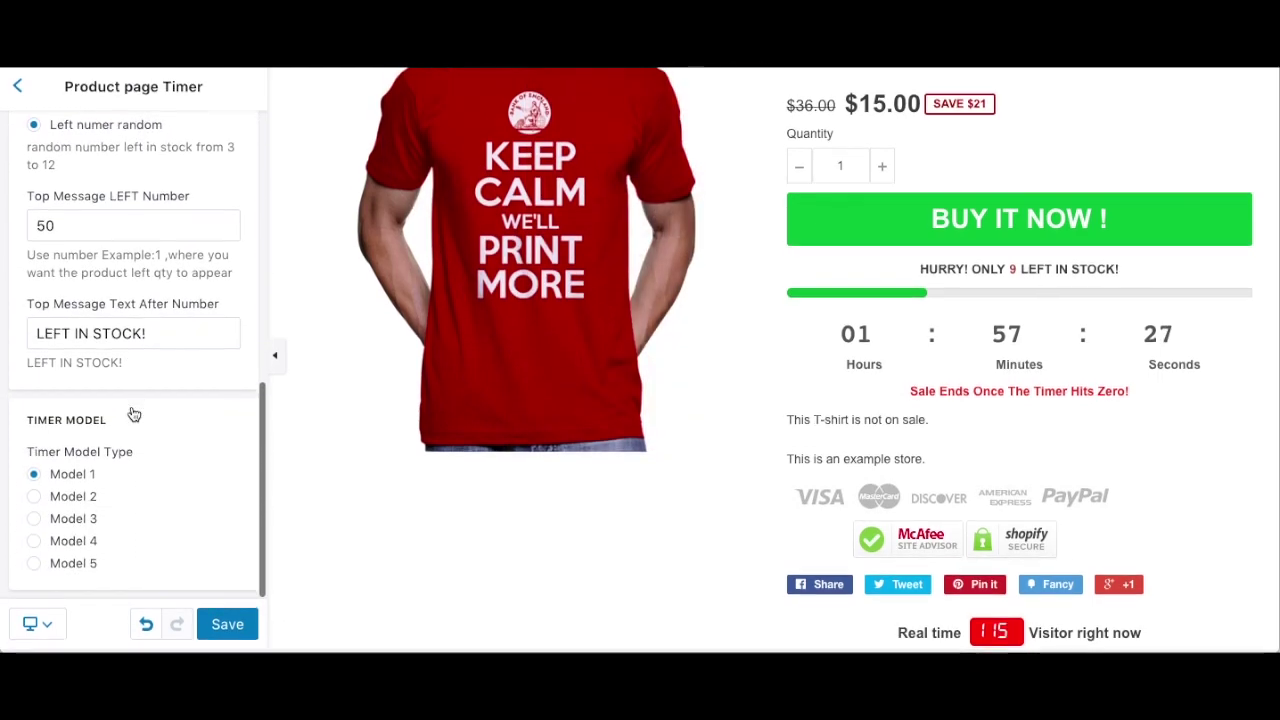
- Try the Model 3 countdown timer style, then go back to General settings
left_click(66, 522)
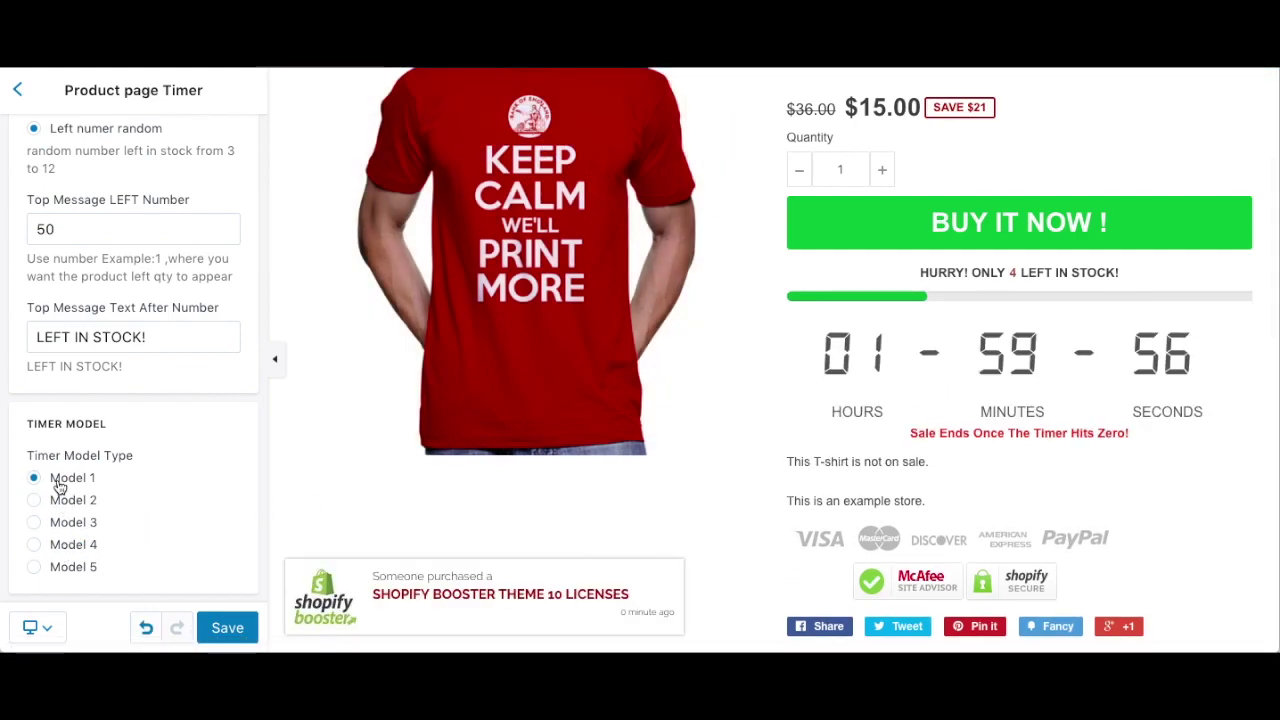
scroll(74, 347, "up", 3)
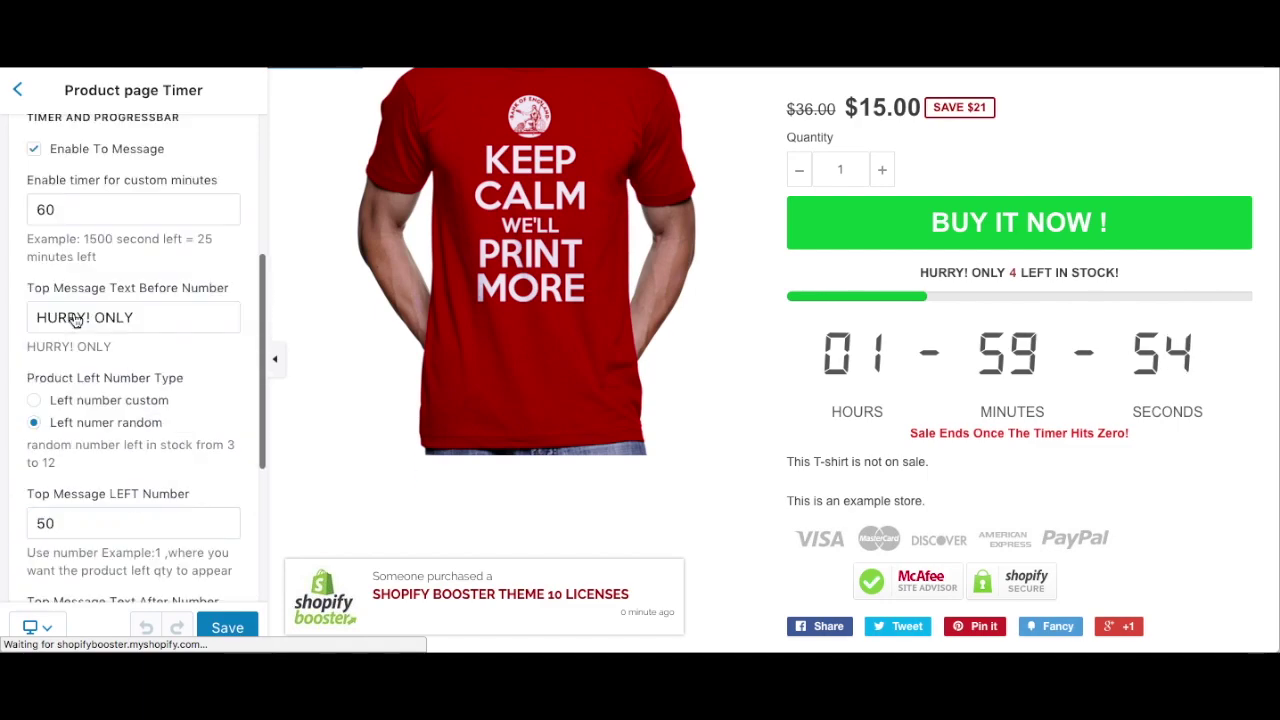
left_click(17, 89)
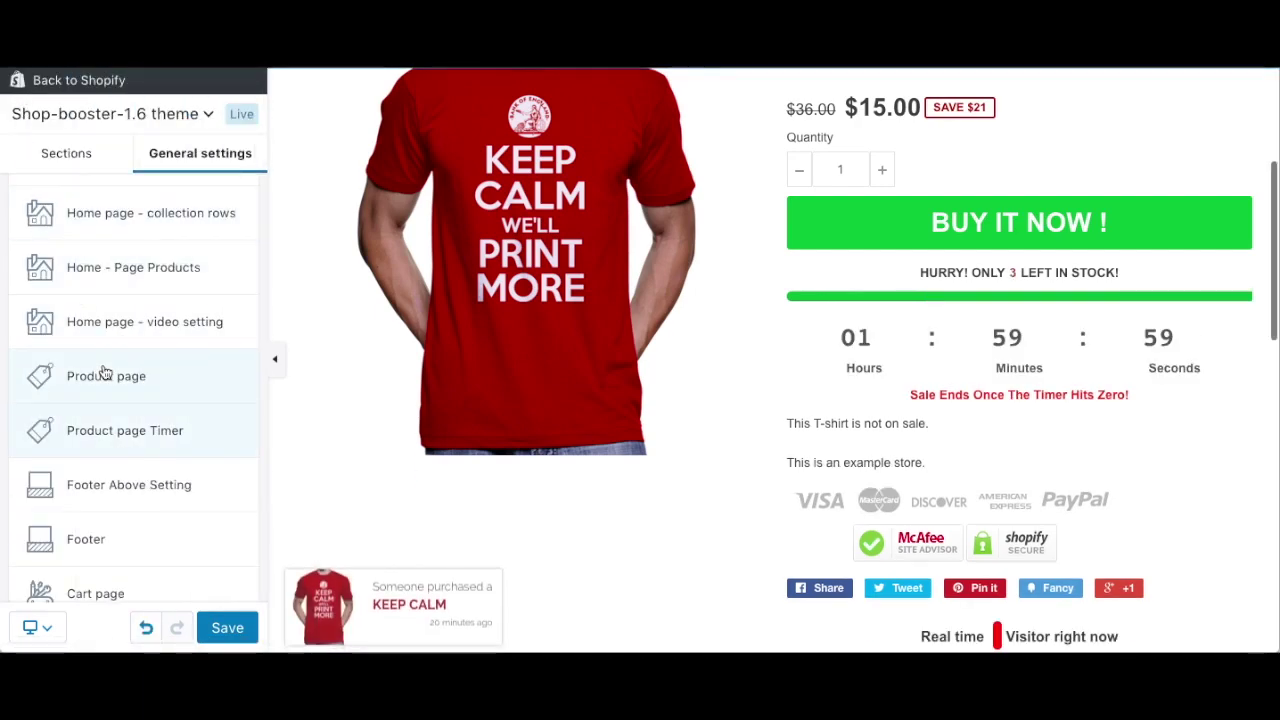
scroll(103, 371, "down", 2)
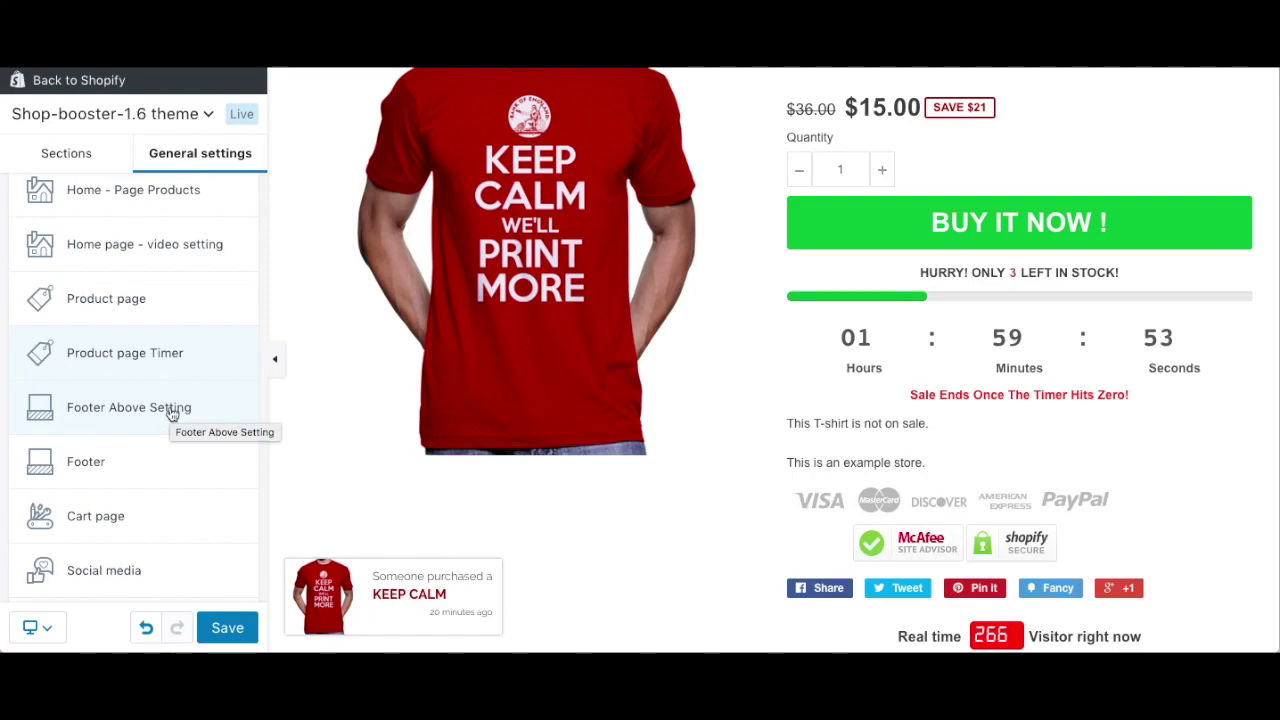
left_click(172, 413)
scroll(569, 492, "down", 1)
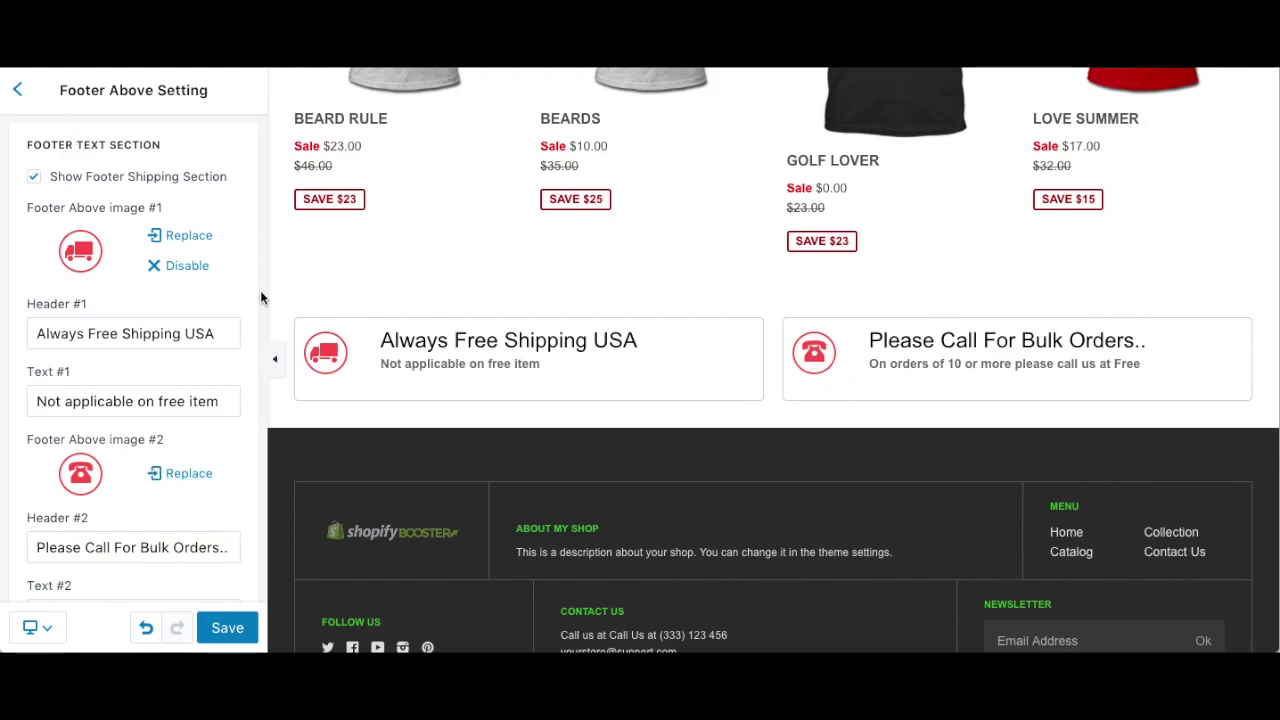
left_click(17, 100)
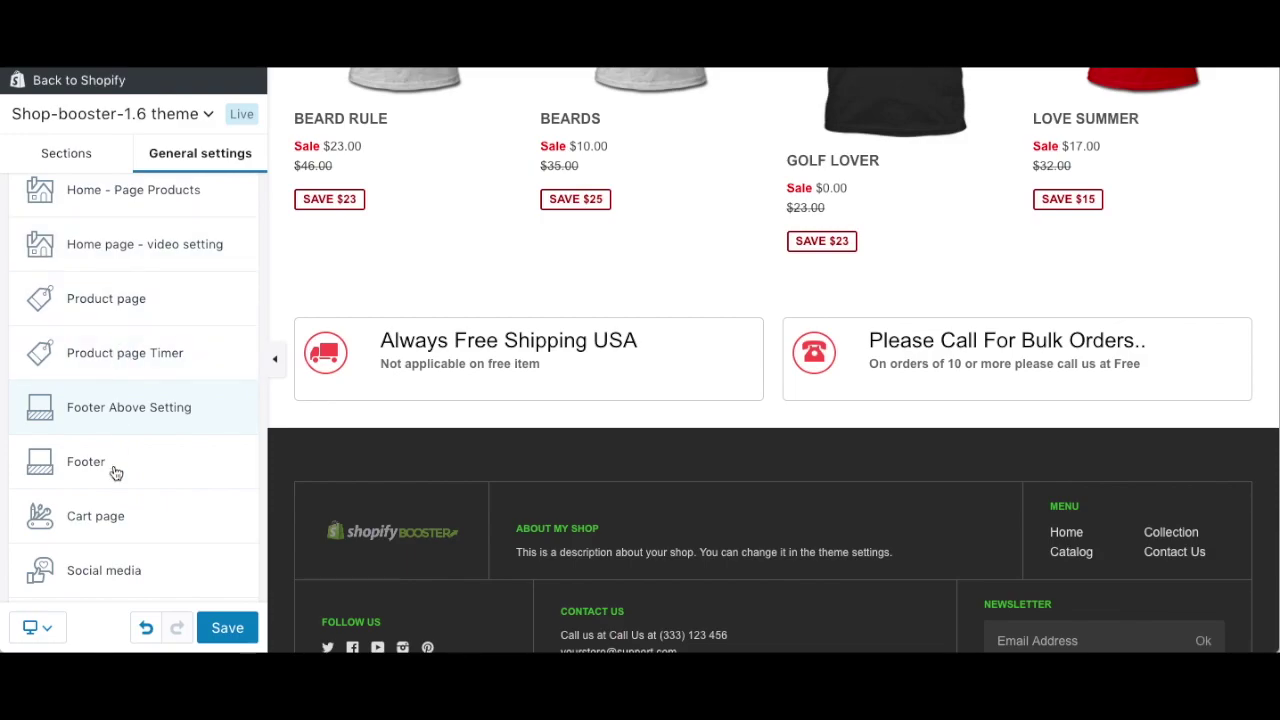
scroll(114, 460, "down", 3)
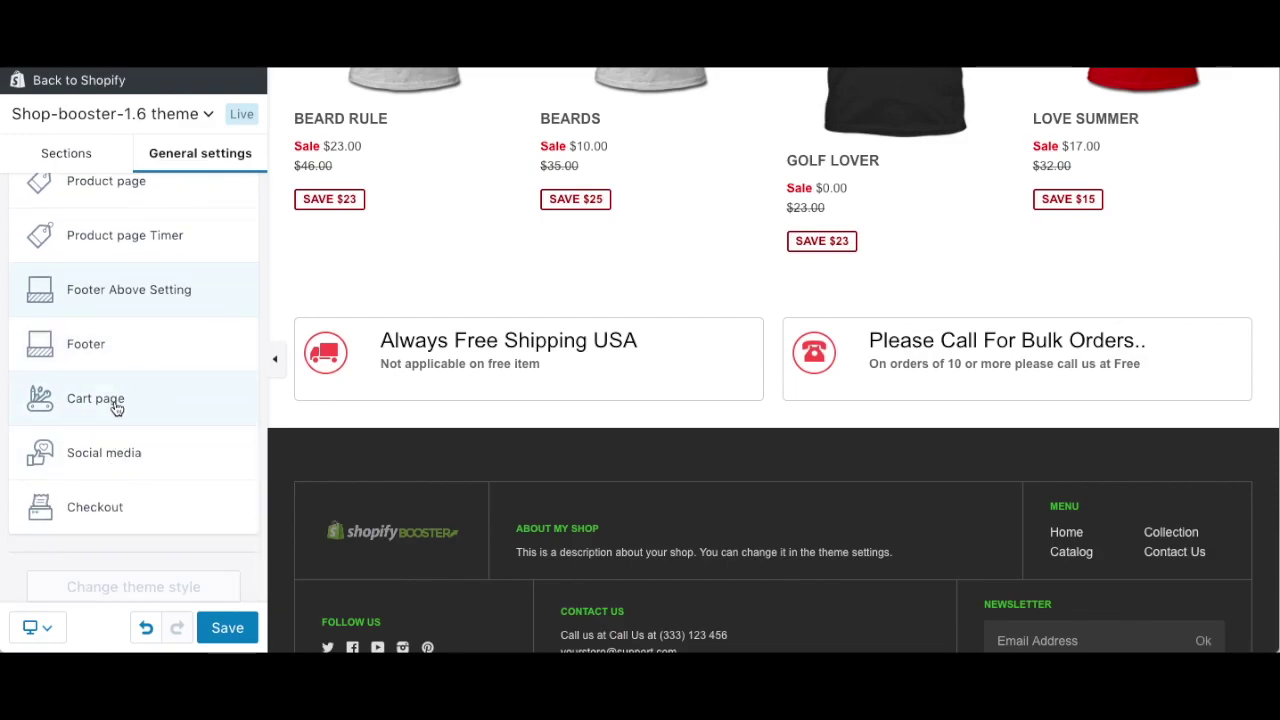
- Open the Cart page settings showing the red 'Cart will expire in' timer set to 1200
left_click(116, 405)
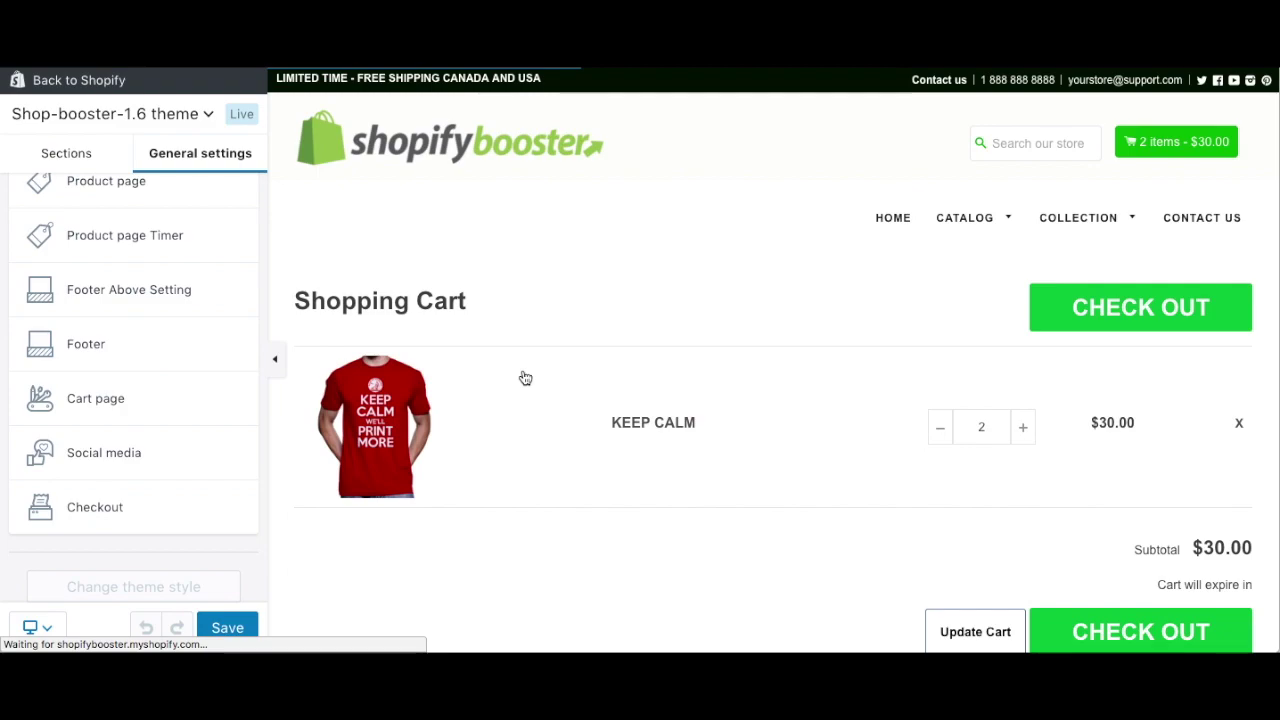
scroll(598, 318, "down", 1)
left_click(128, 403)
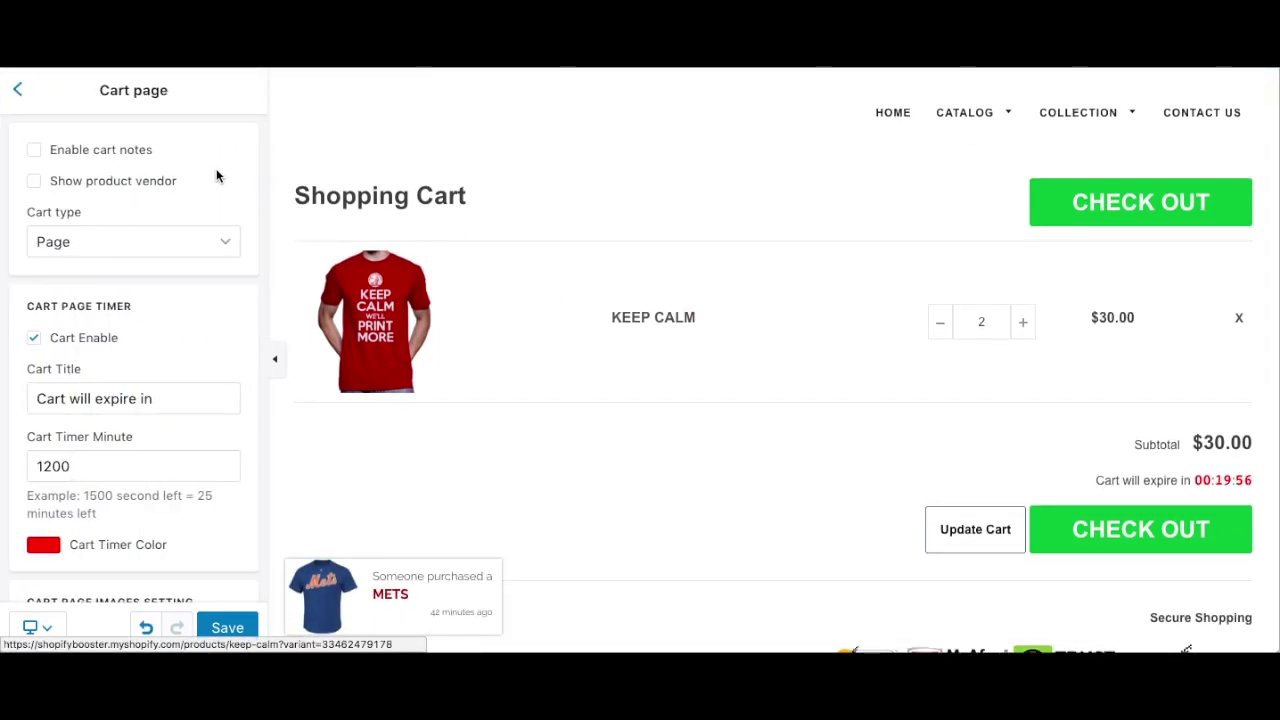
scroll(129, 530, "down", 4)
scroll(129, 535, "up", 4)
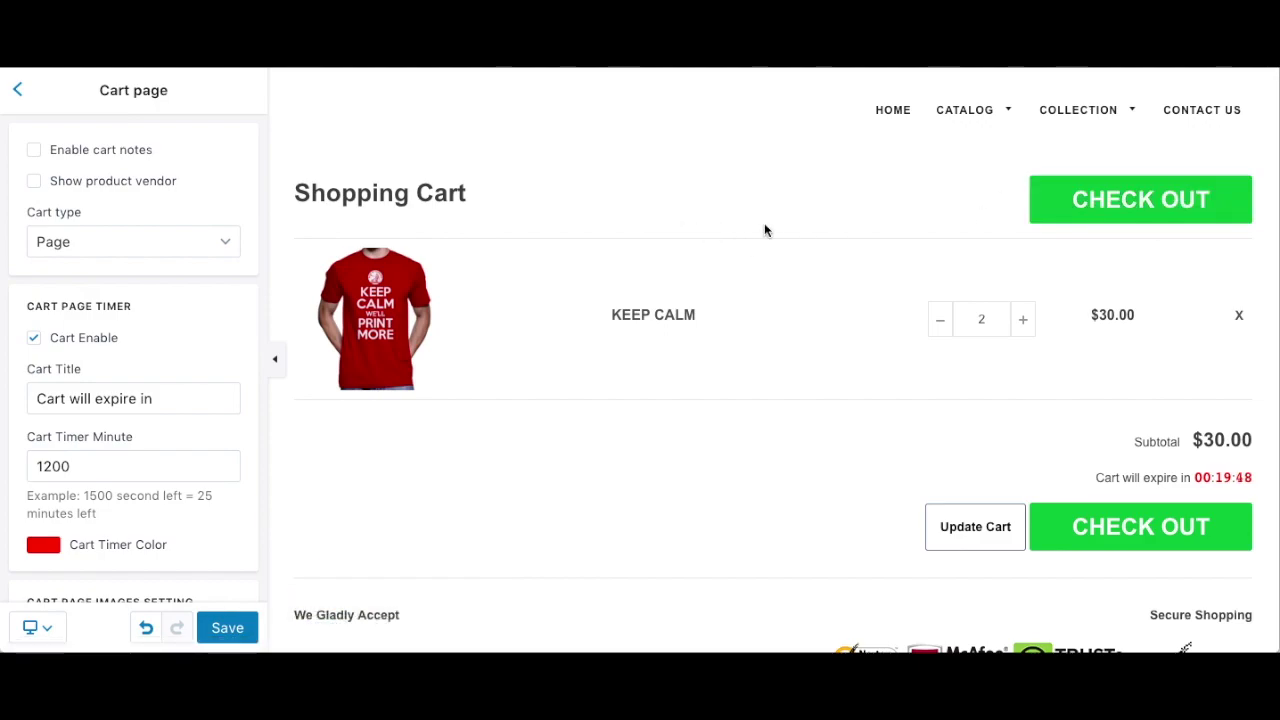
scroll(723, 229, "up", 1)
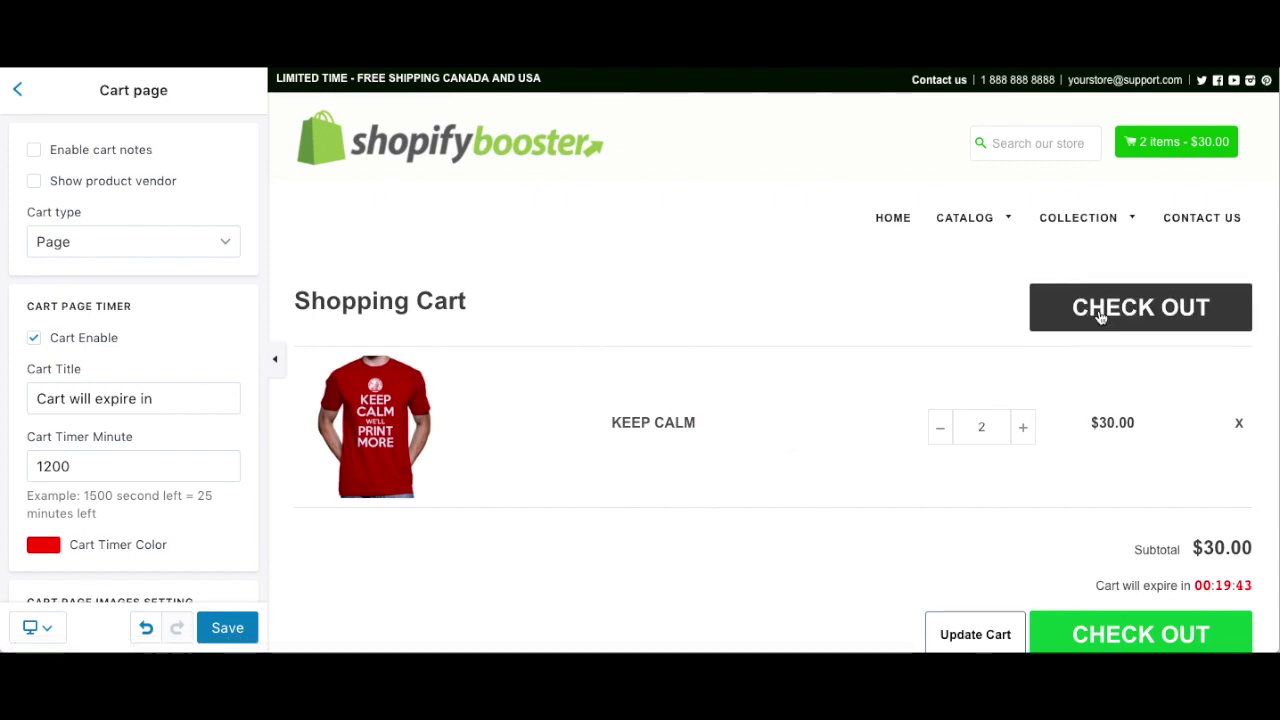
scroll(1000, 440, "down", 2)
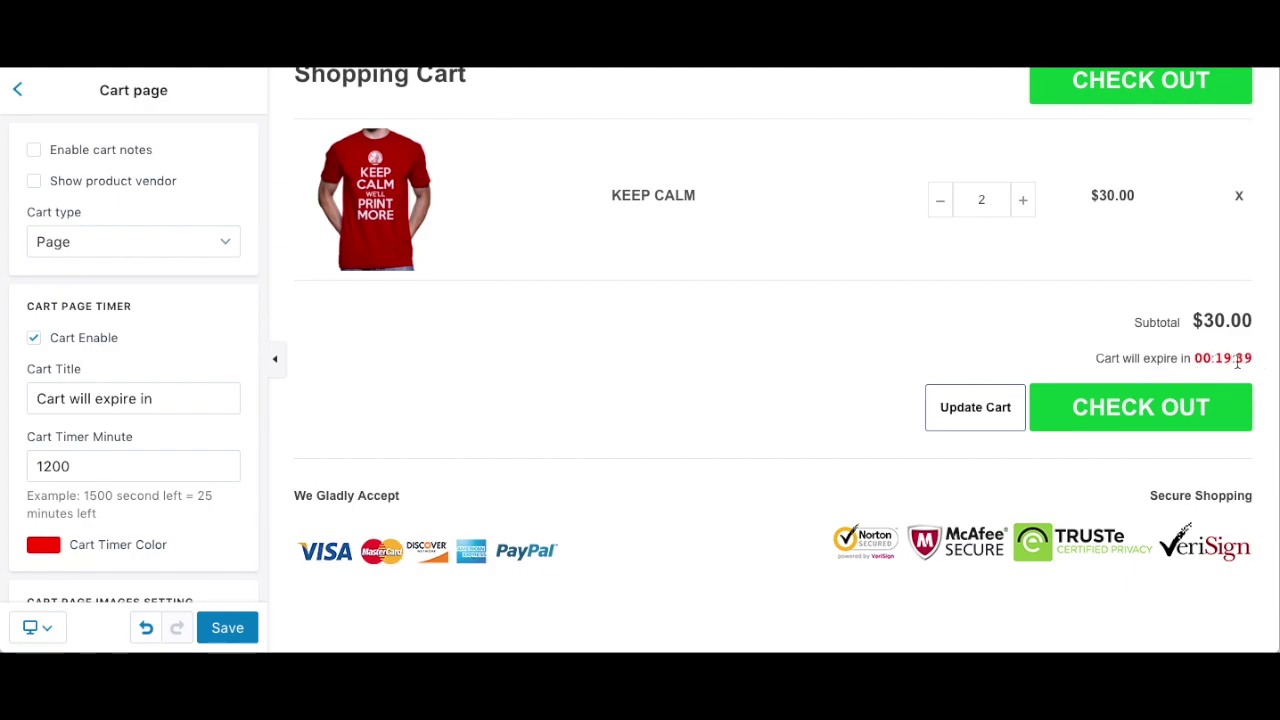
scroll(985, 328, "up", 2)
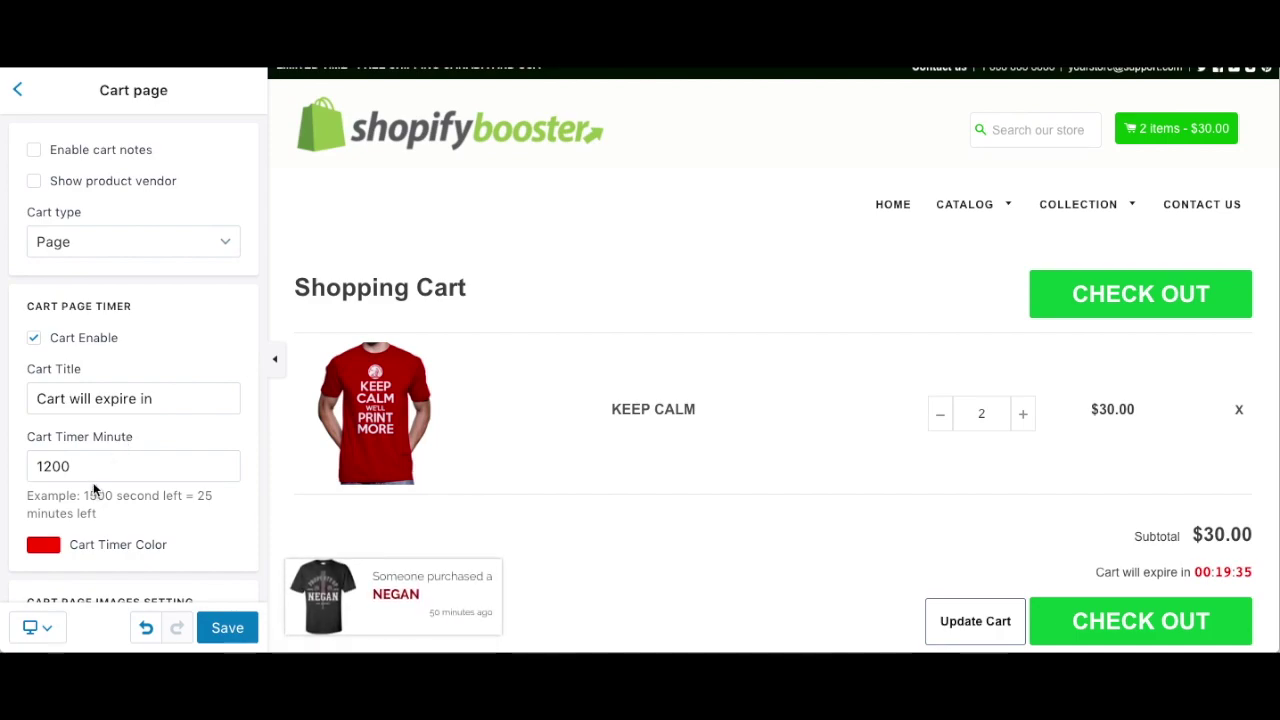
scroll(108, 477, "down", 1)
scroll(108, 480, "down", 1)
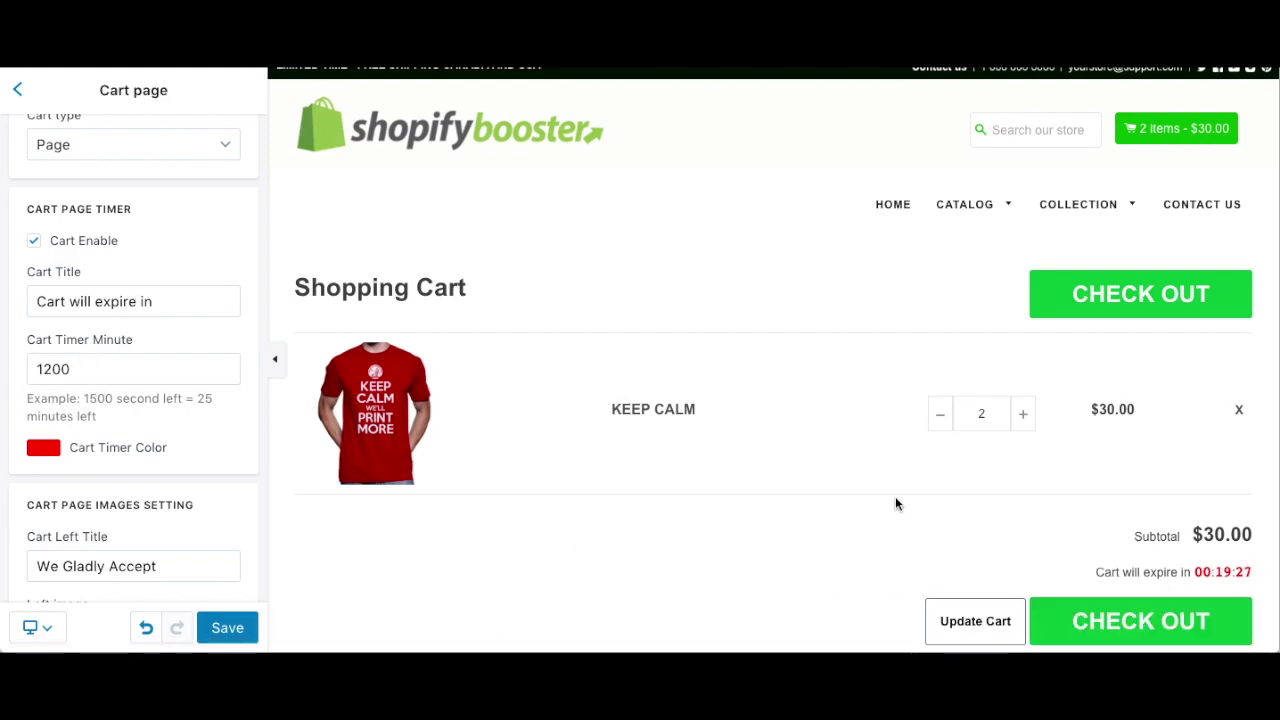
scroll(98, 458, "down", 3)
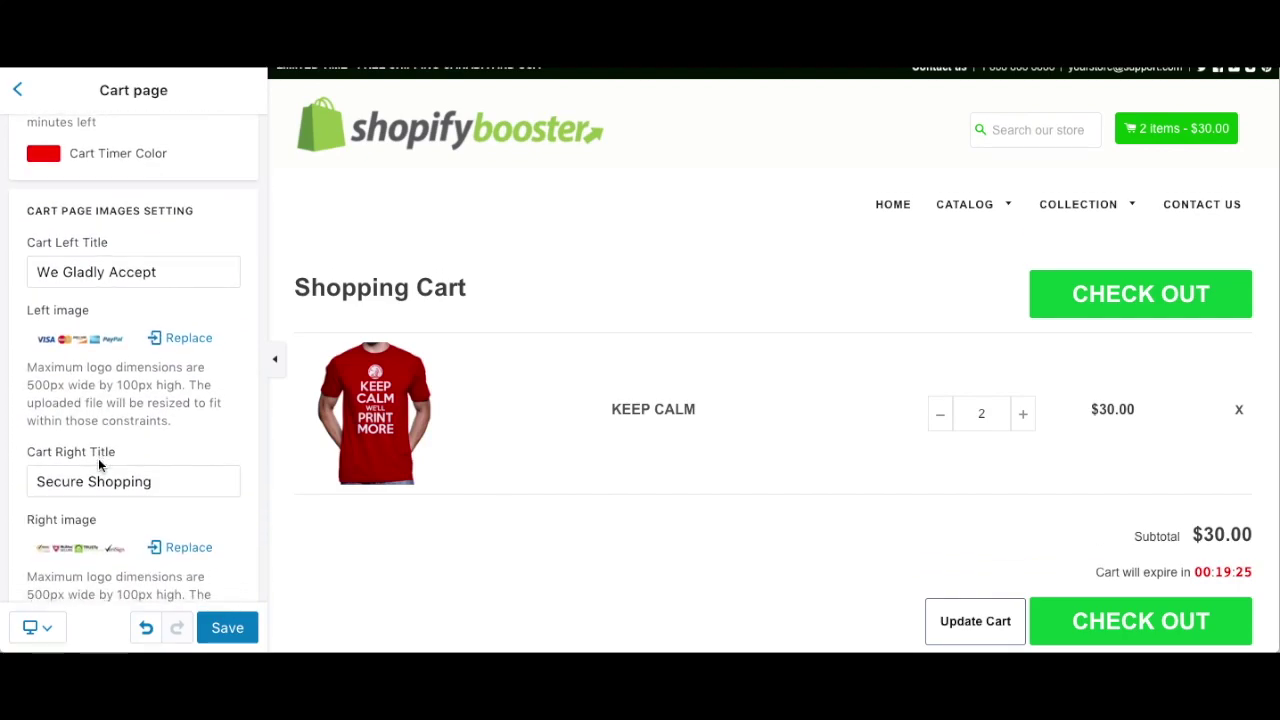
scroll(683, 483, "down", 2)
scroll(683, 483, "down", 1)
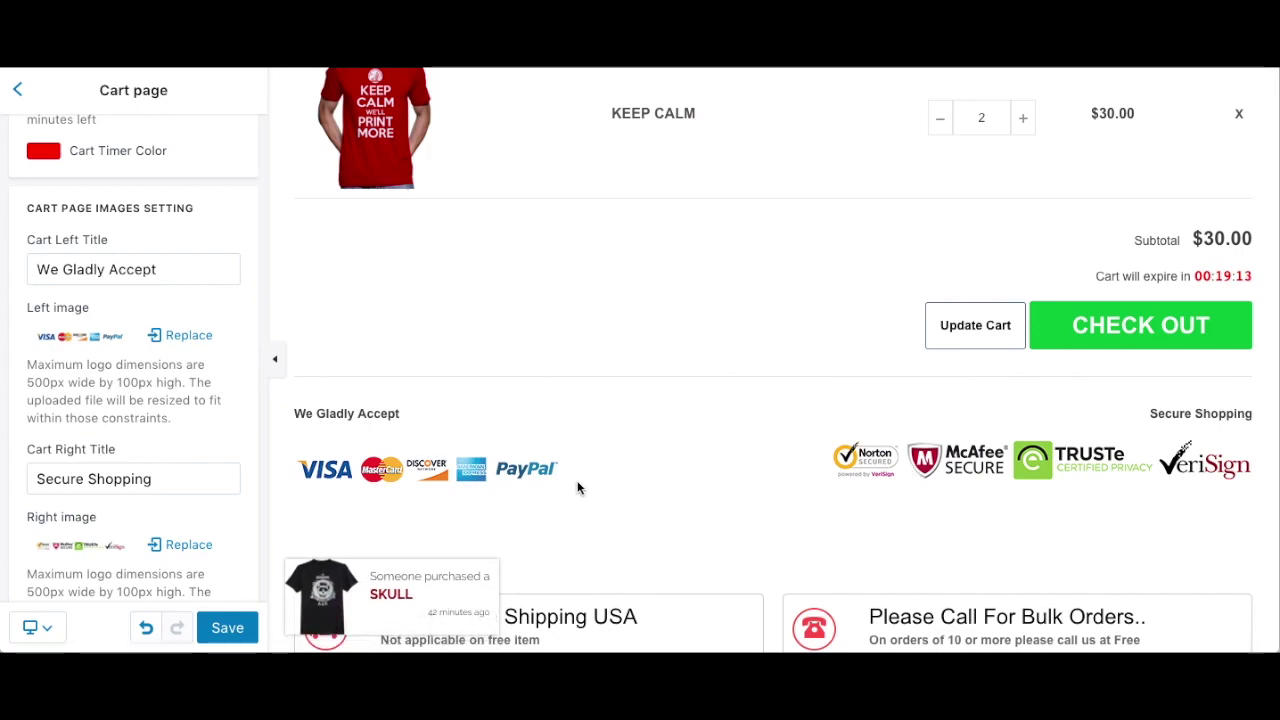
scroll(577, 487, "down", 1)
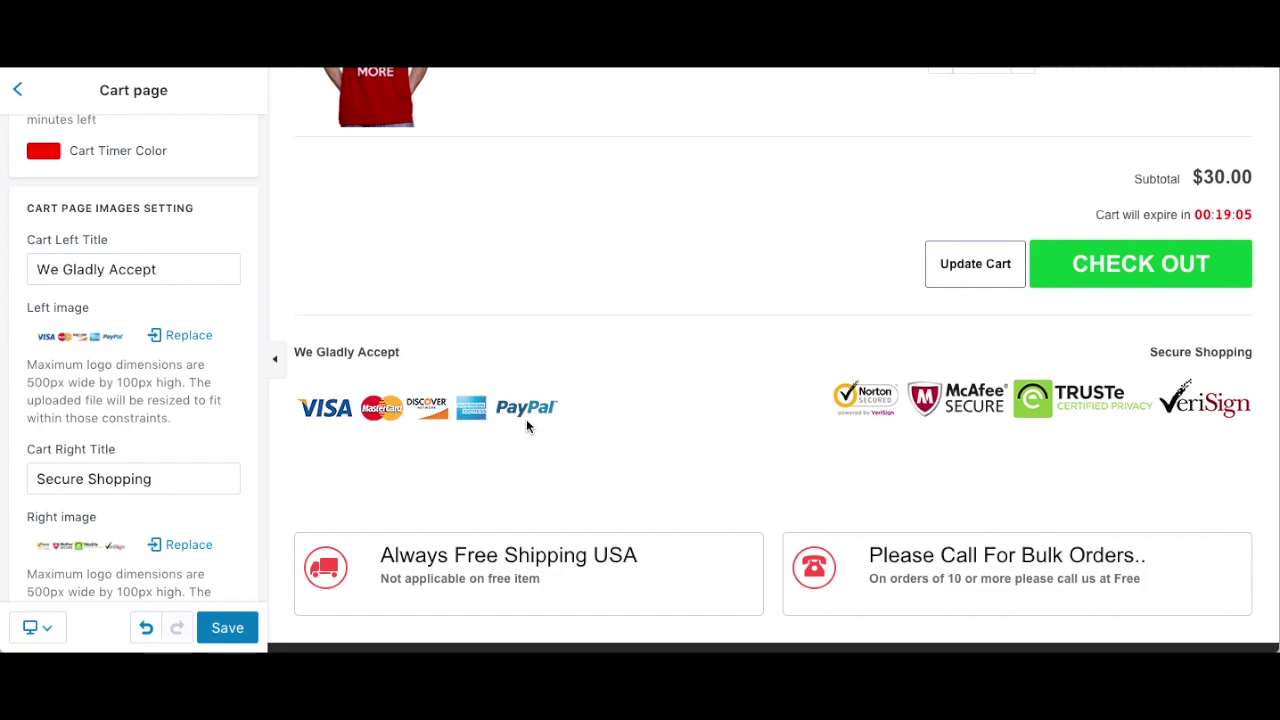
scroll(449, 400, "down", 3)
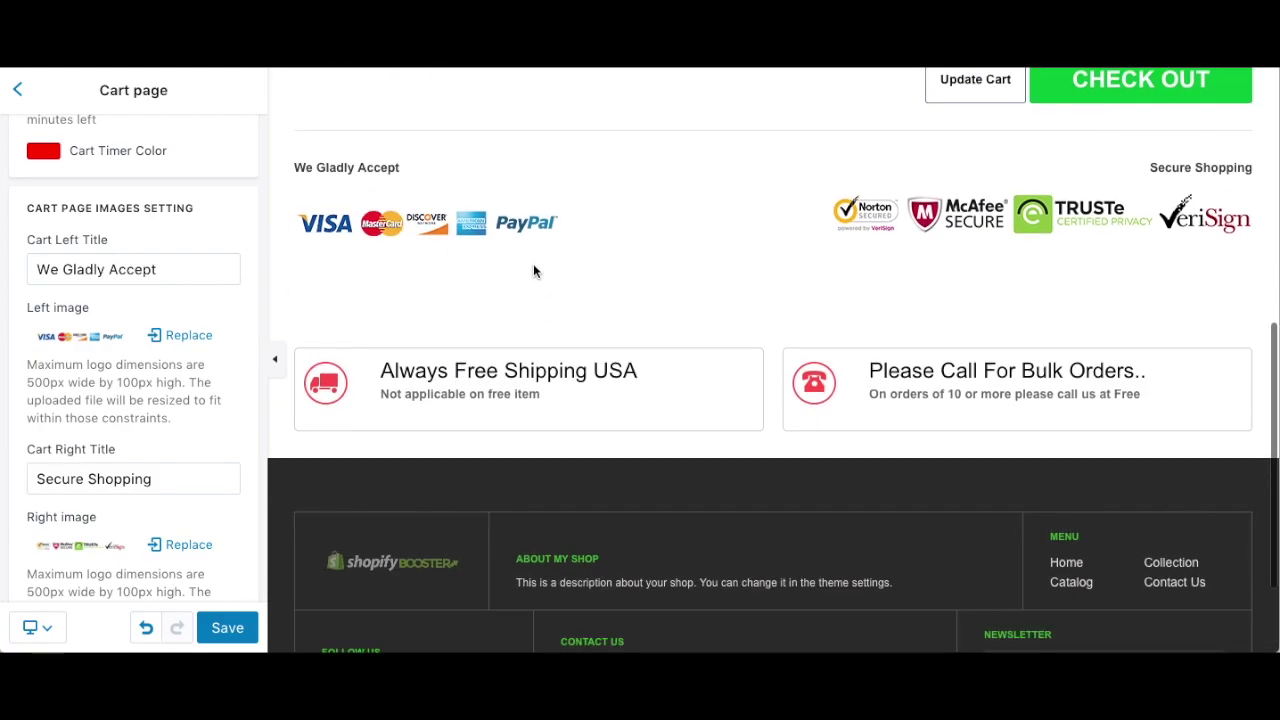
scroll(473, 226, "down", 3)
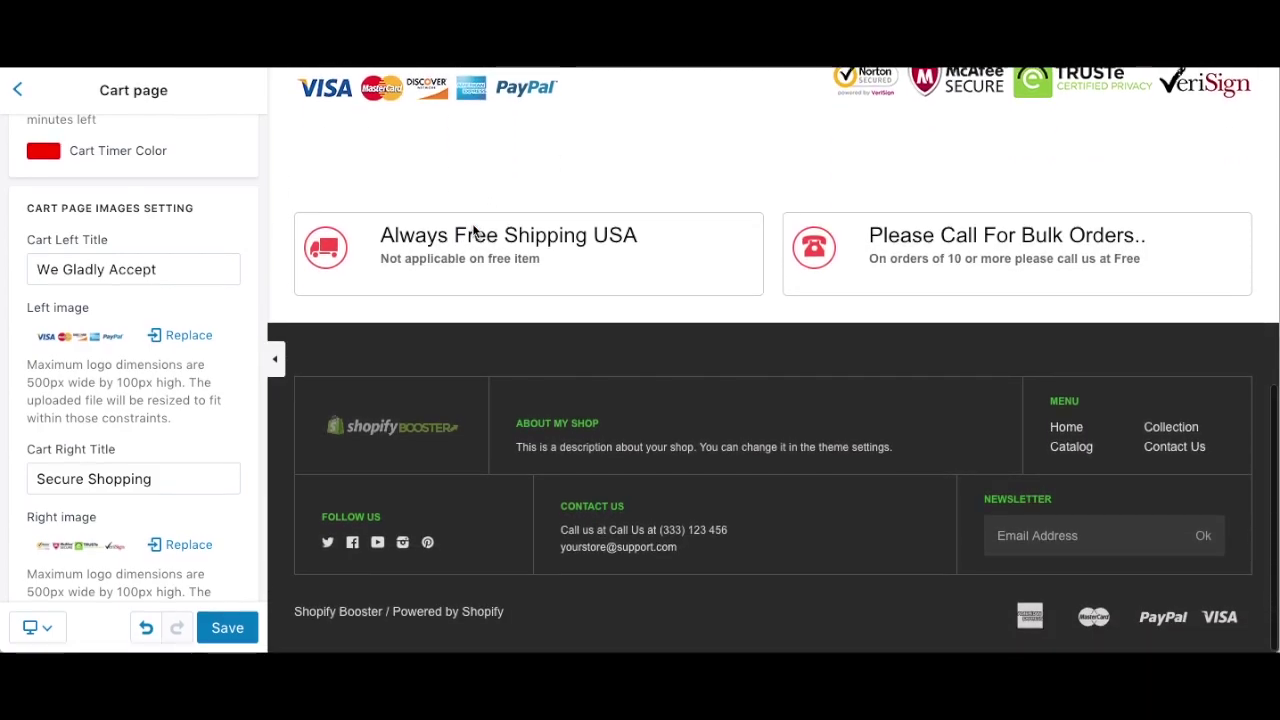
scroll(474, 231, "up", 4)
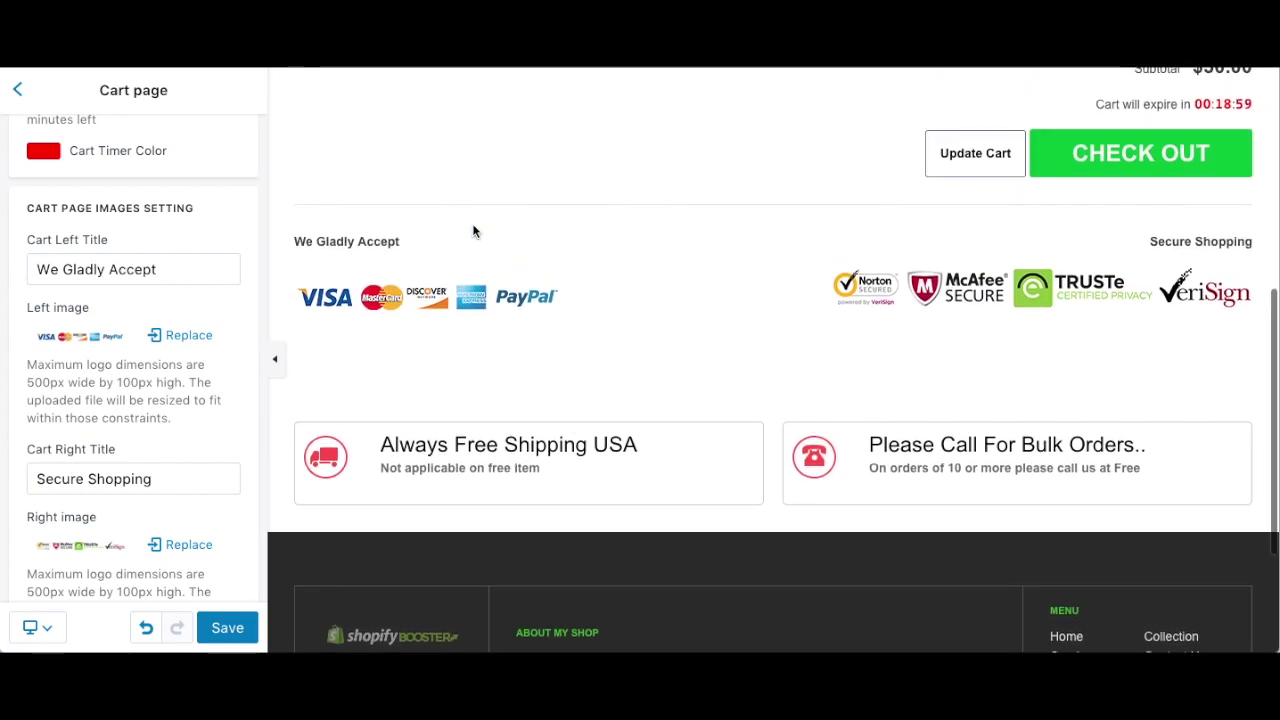
scroll(168, 231, "up", 5)
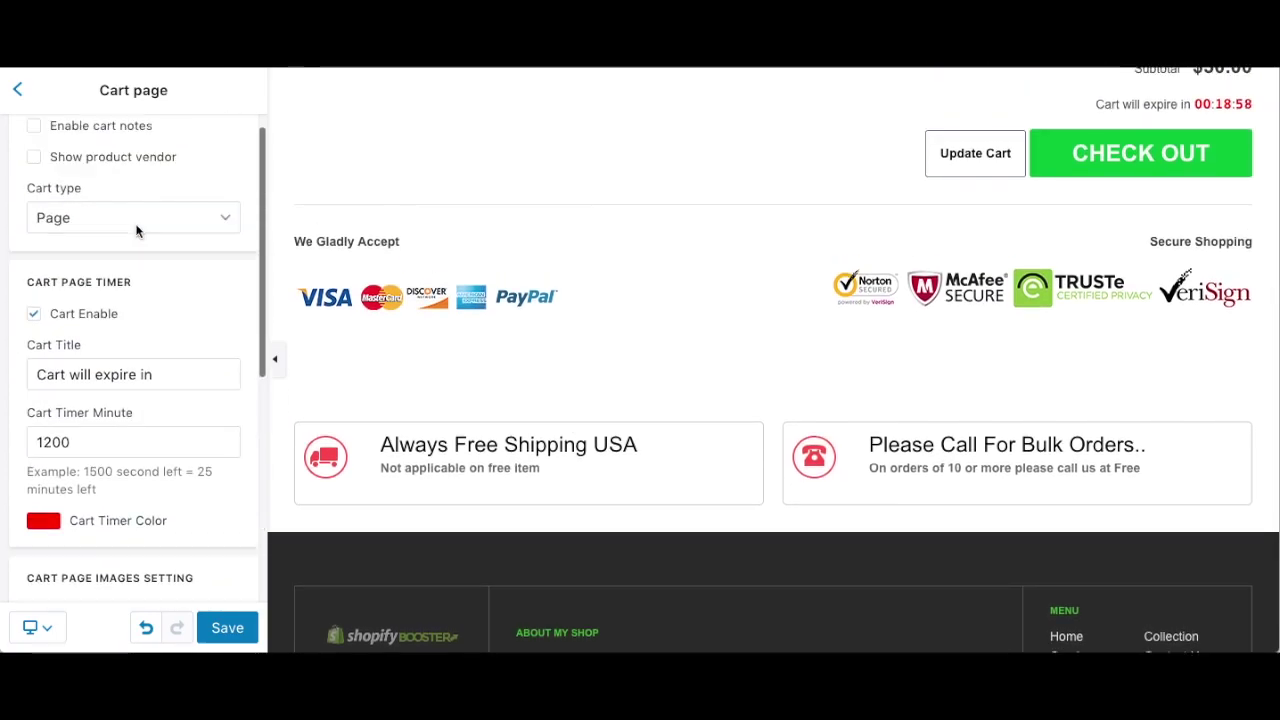
left_click(17, 89)
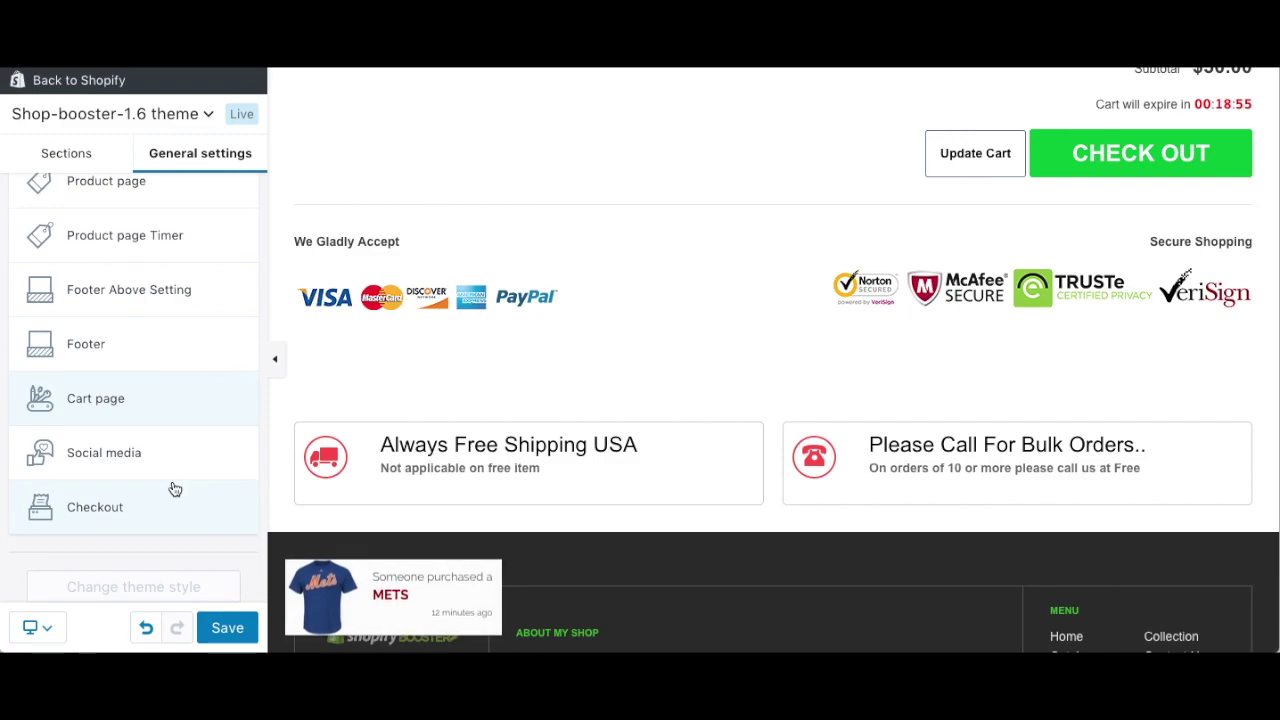
- Load the home page preview and reopen Home - Page Products with the 'Best seller' title and Shopify Booster collection
scroll(171, 486, "up", 5)
scroll(134, 333, "up", 2)
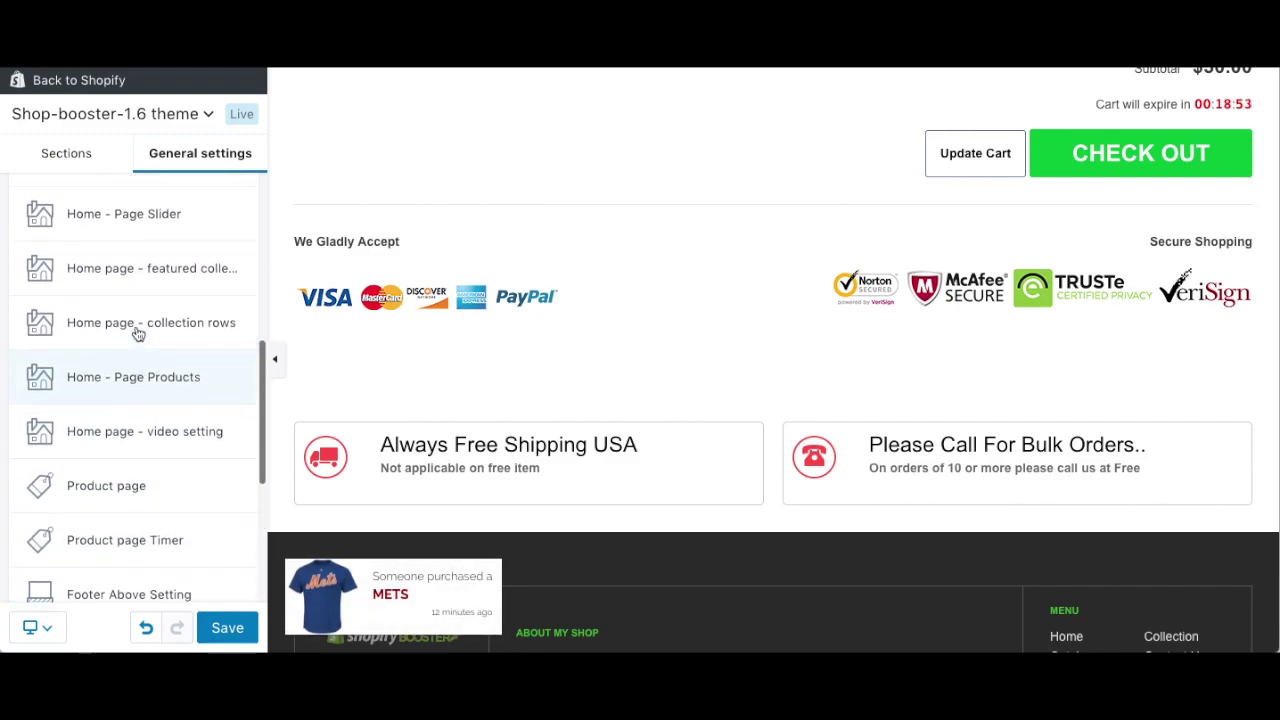
left_click(140, 398)
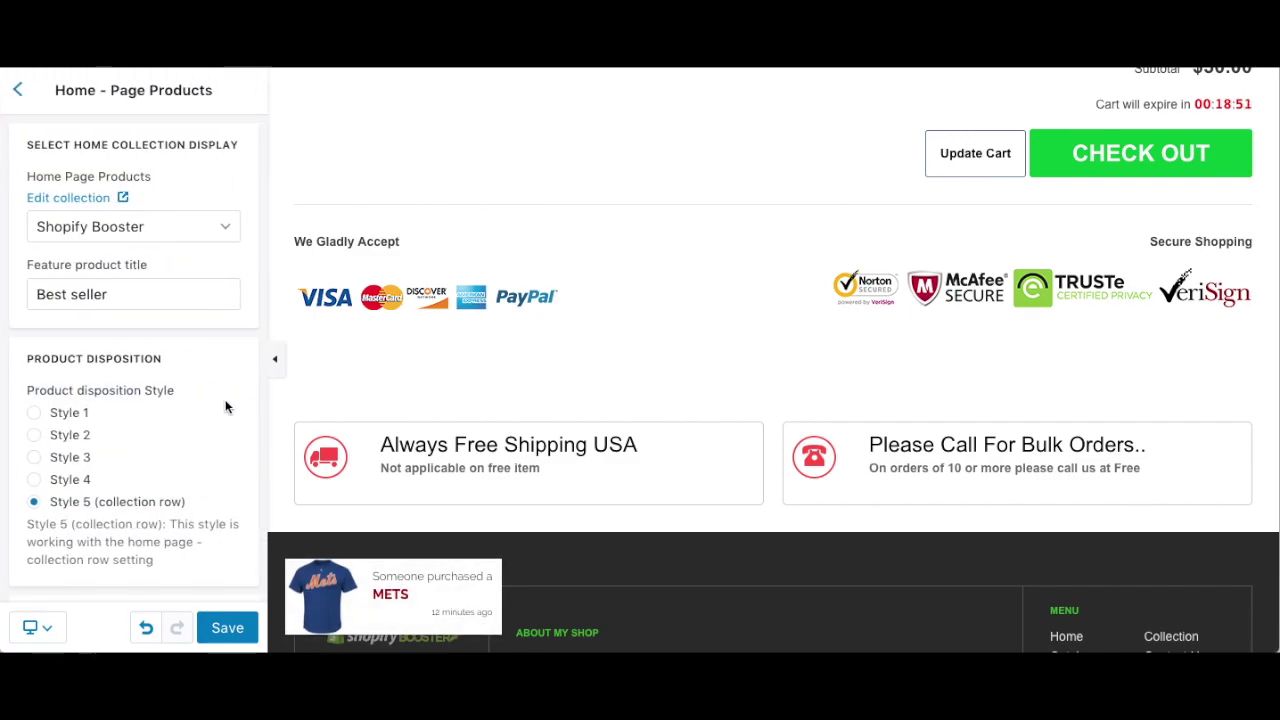
scroll(633, 347, "up", 5)
left_click(410, 150)
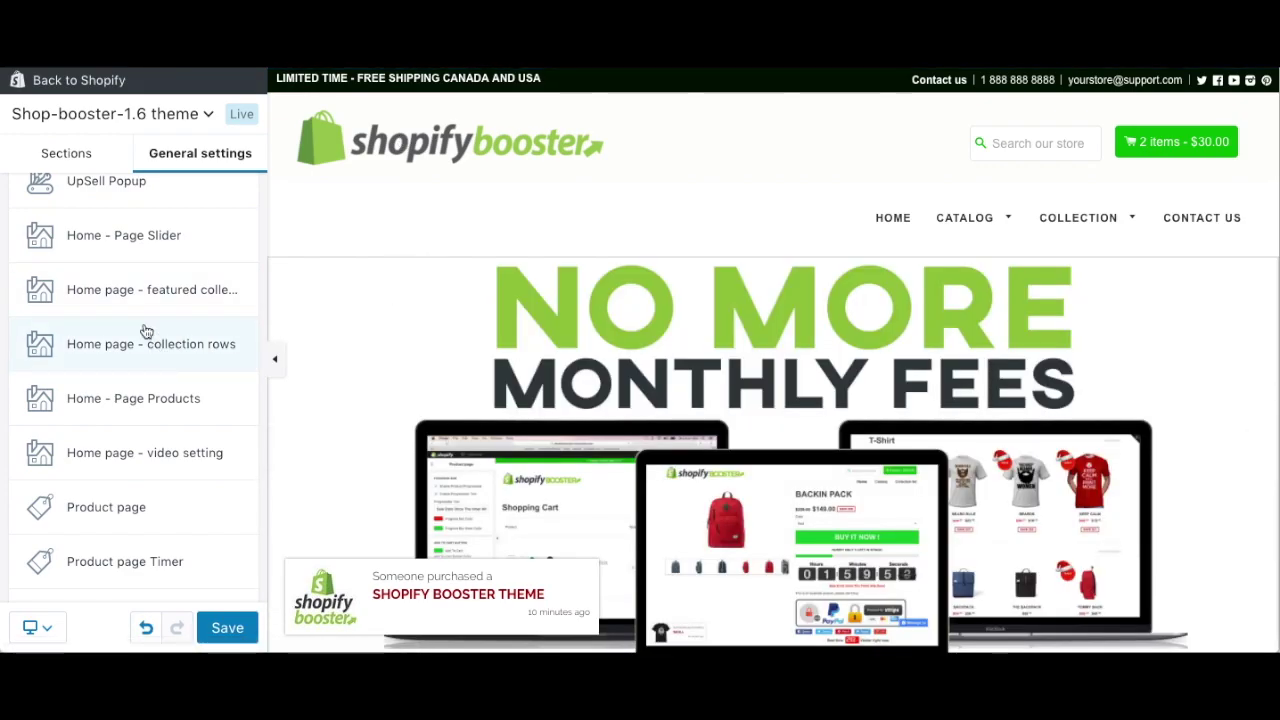
scroll(148, 337, "up", 5)
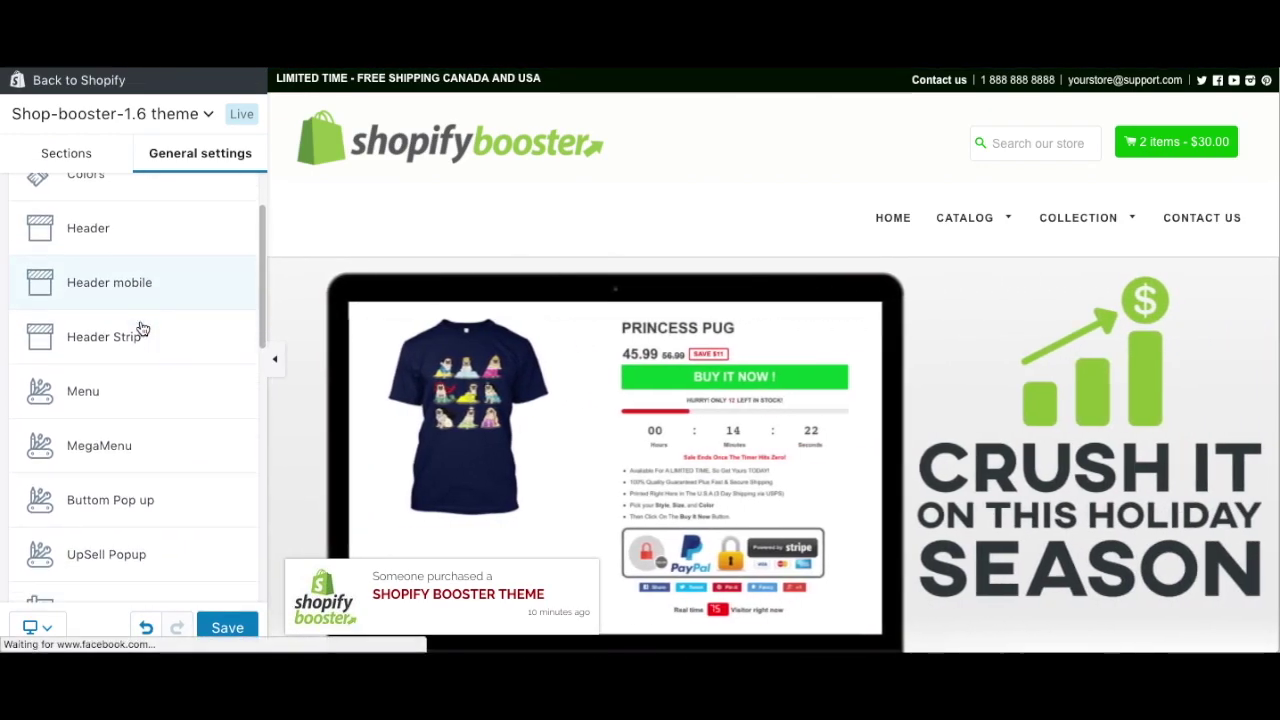
scroll(162, 420, "down", 5)
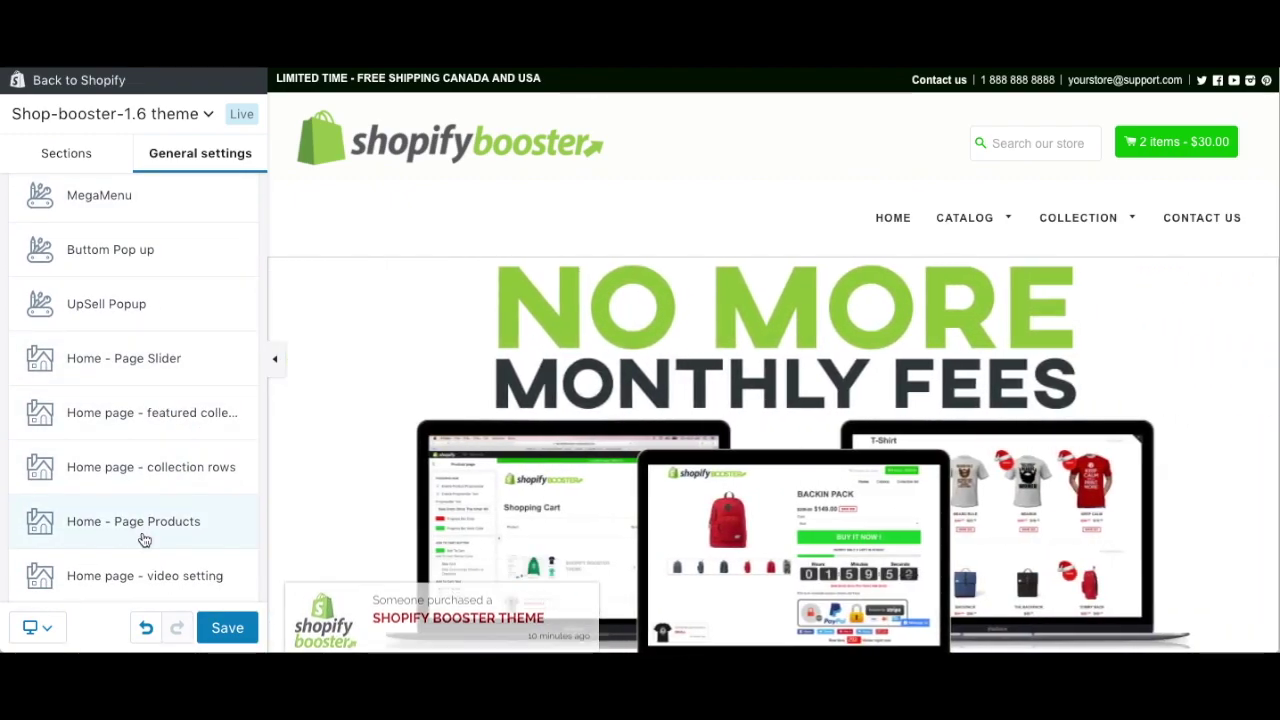
left_click(150, 528)
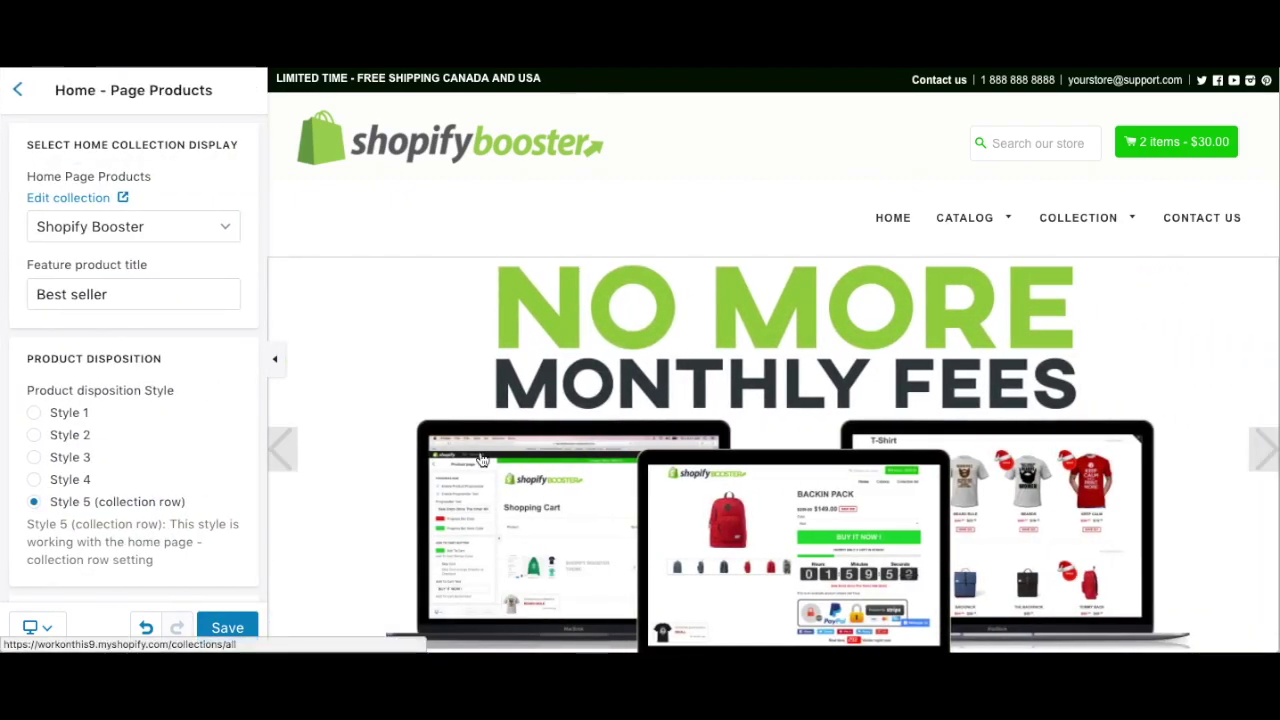
scroll(628, 418, "down", 5)
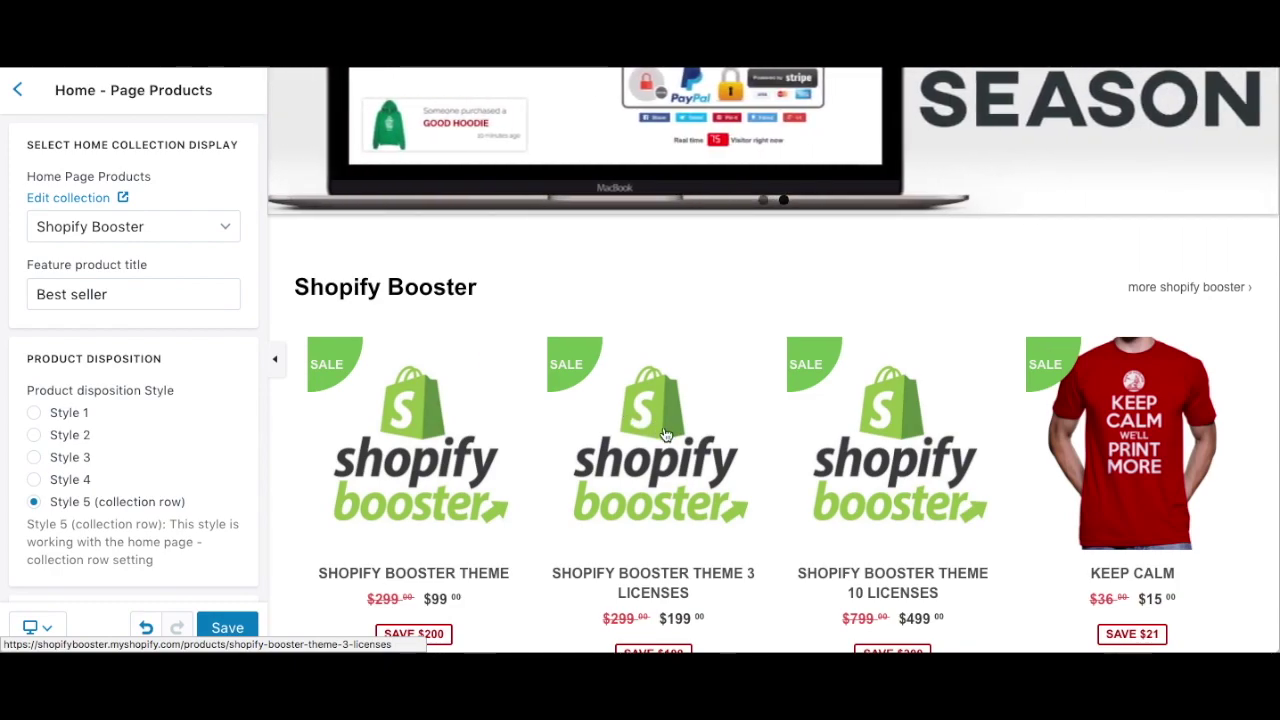
scroll(665, 435, "down", 5)
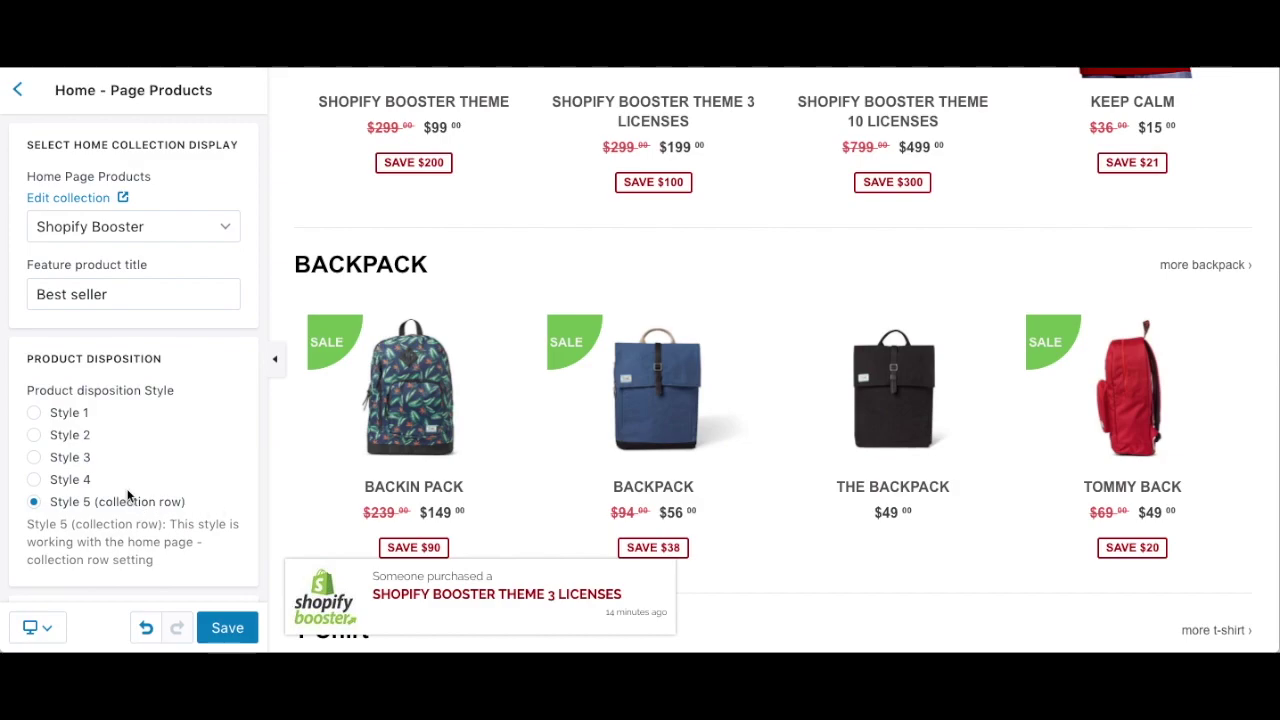
scroll(436, 432, "down", 3)
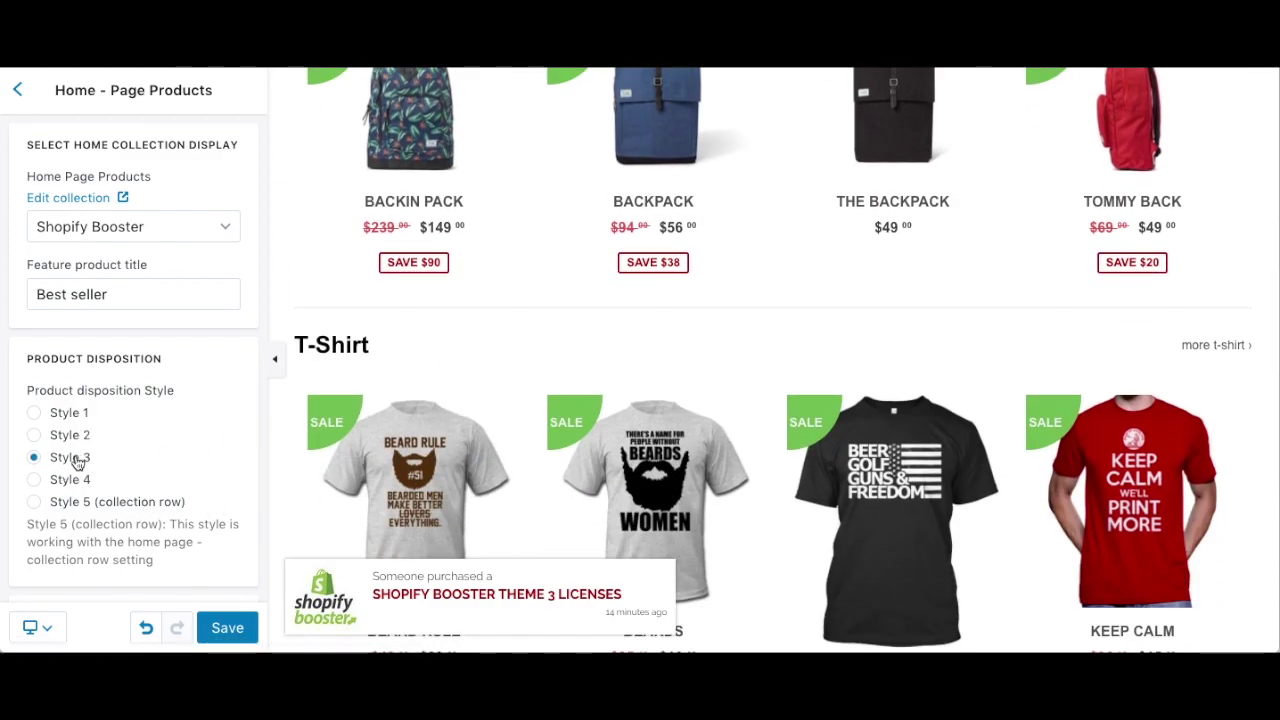
- Select Style 5 product disposition so the home page shows a Shopify Booster collection row
scroll(612, 354, "down", 9)
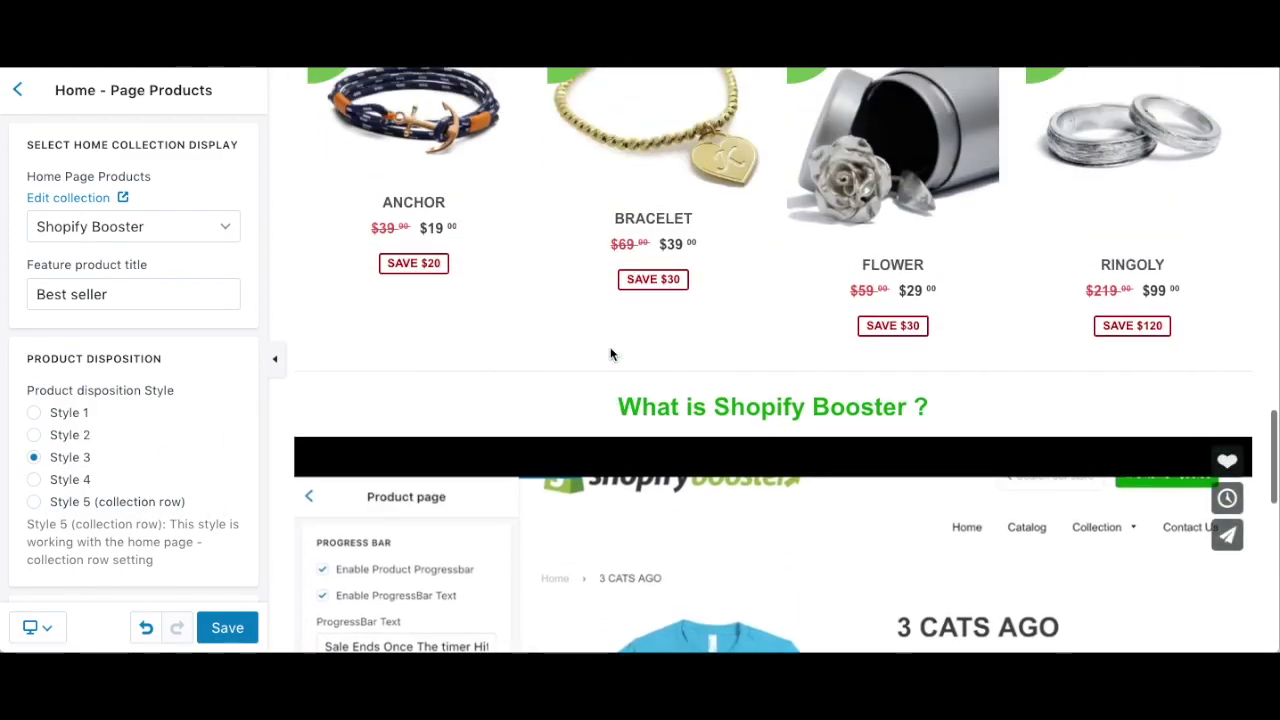
scroll(612, 354, "up", 10)
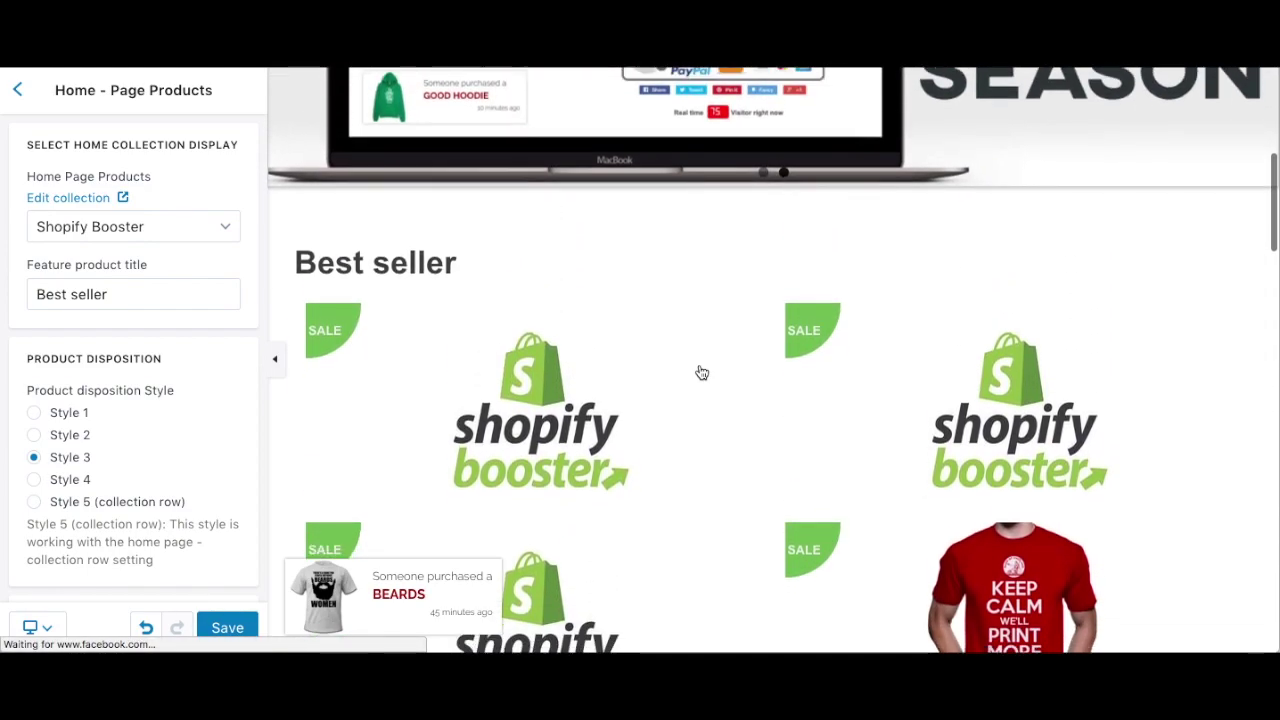
scroll(702, 372, "down", 15)
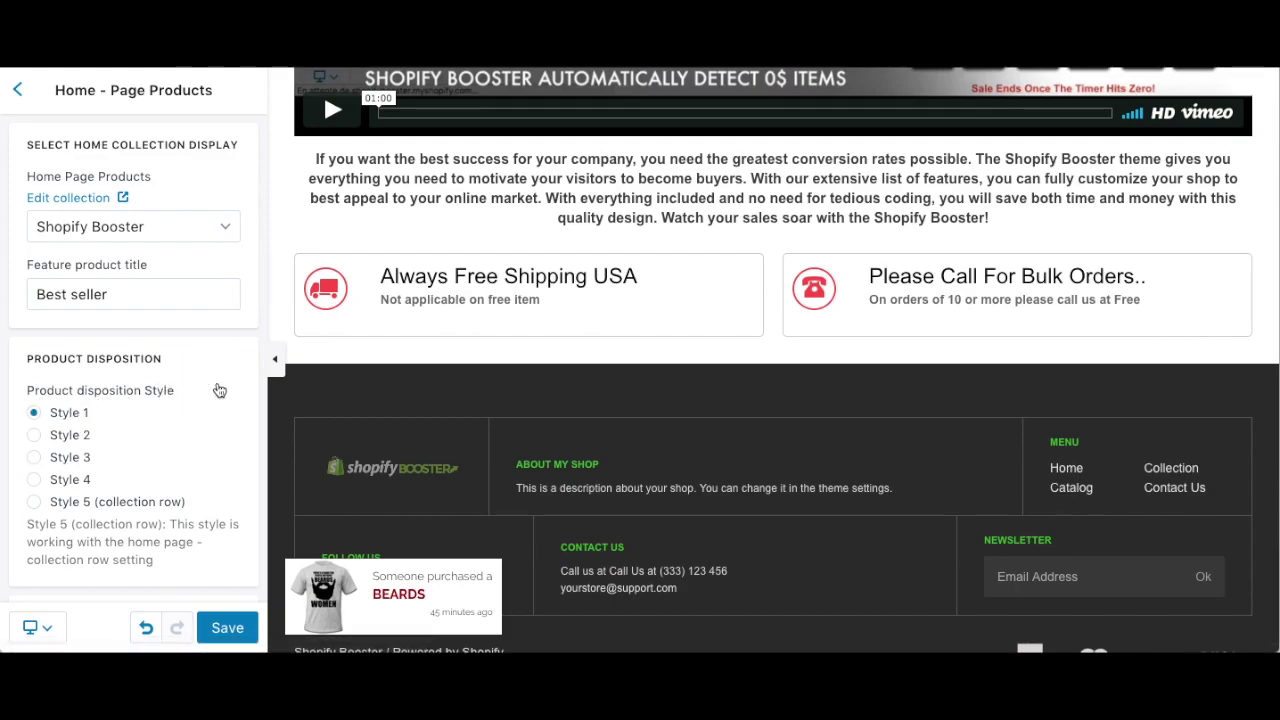
scroll(458, 293, "up", 15)
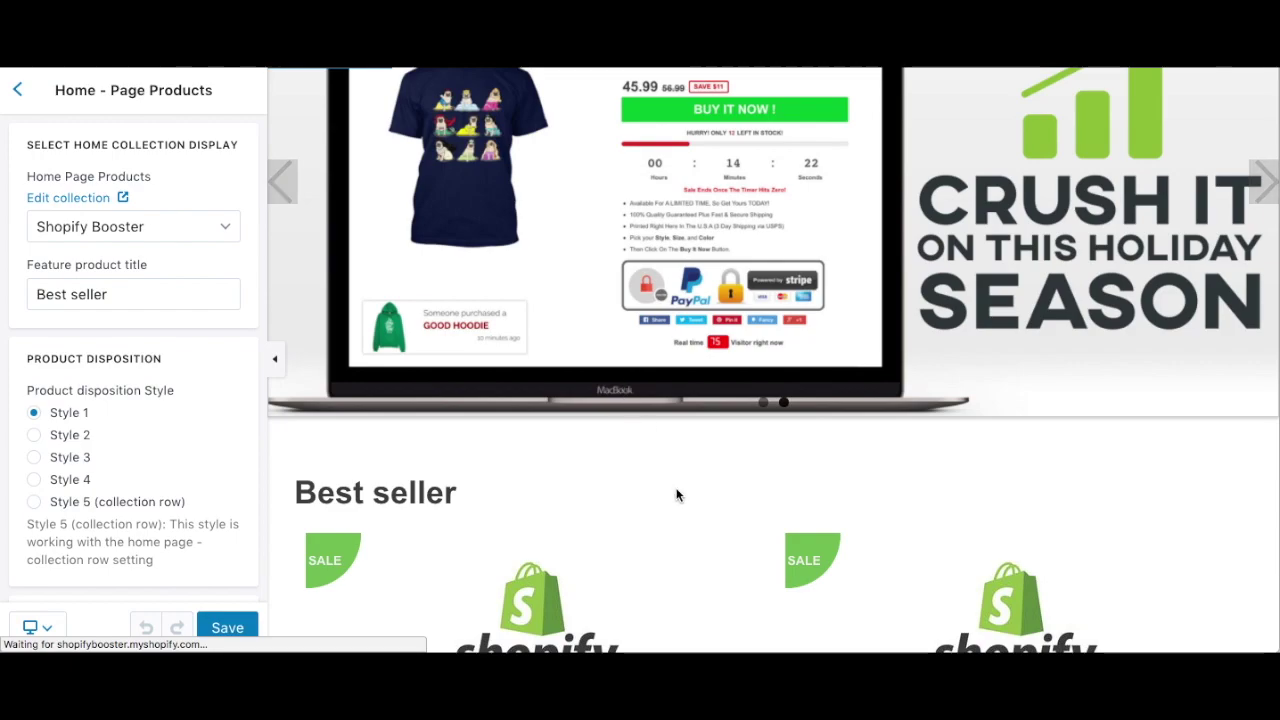
scroll(676, 495, "down", 5)
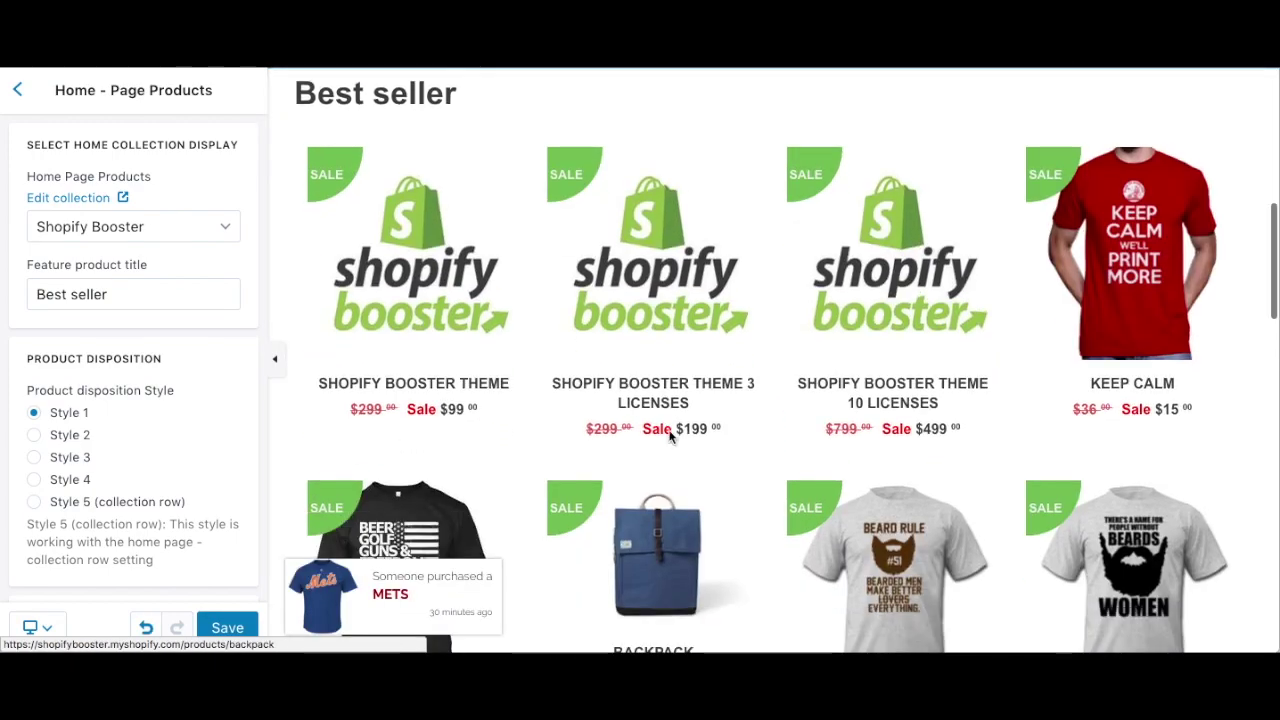
scroll(659, 382, "down", 1)
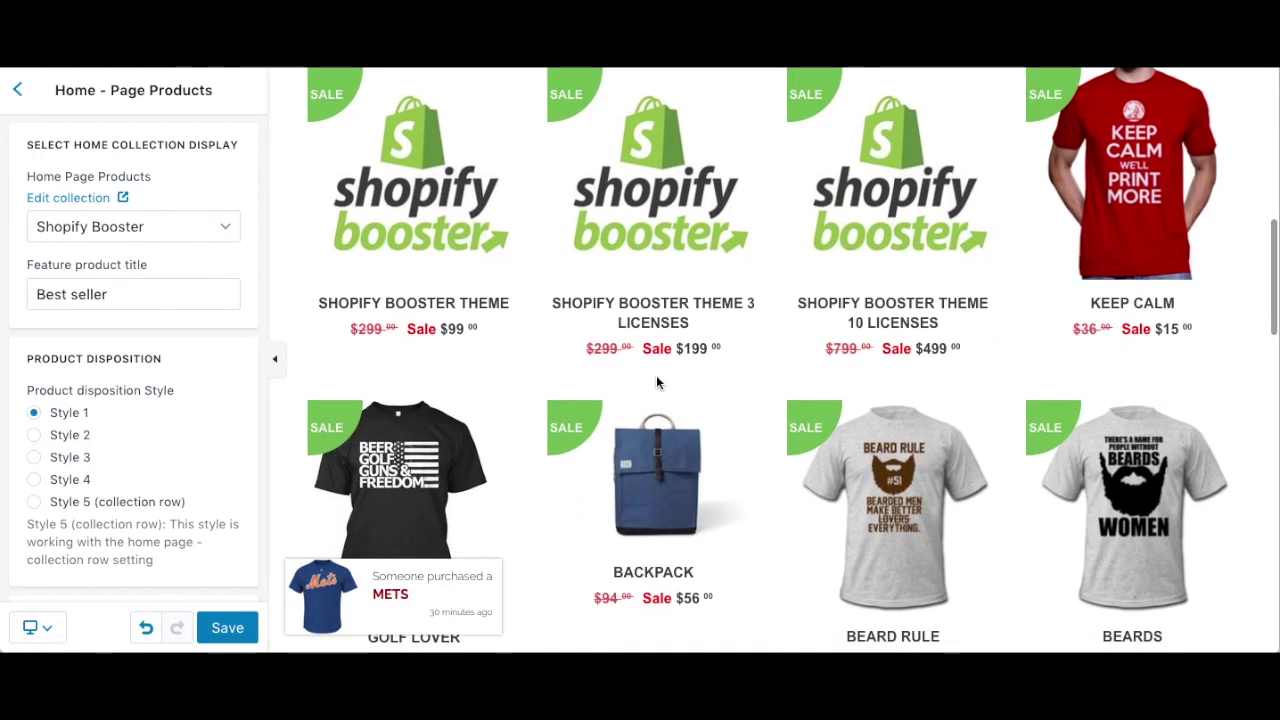
scroll(630, 318, "down", 10)
scroll(630, 318, "up", 8)
scroll(630, 318, "up", 4)
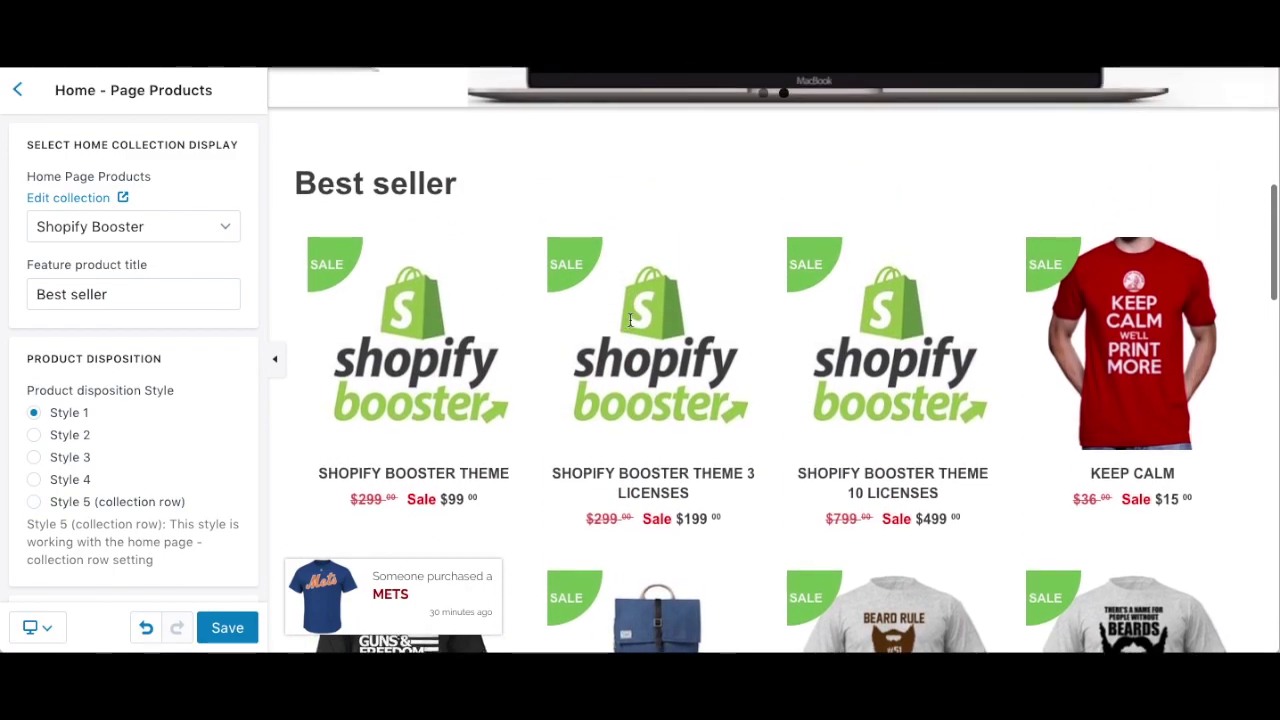
left_click(66, 501)
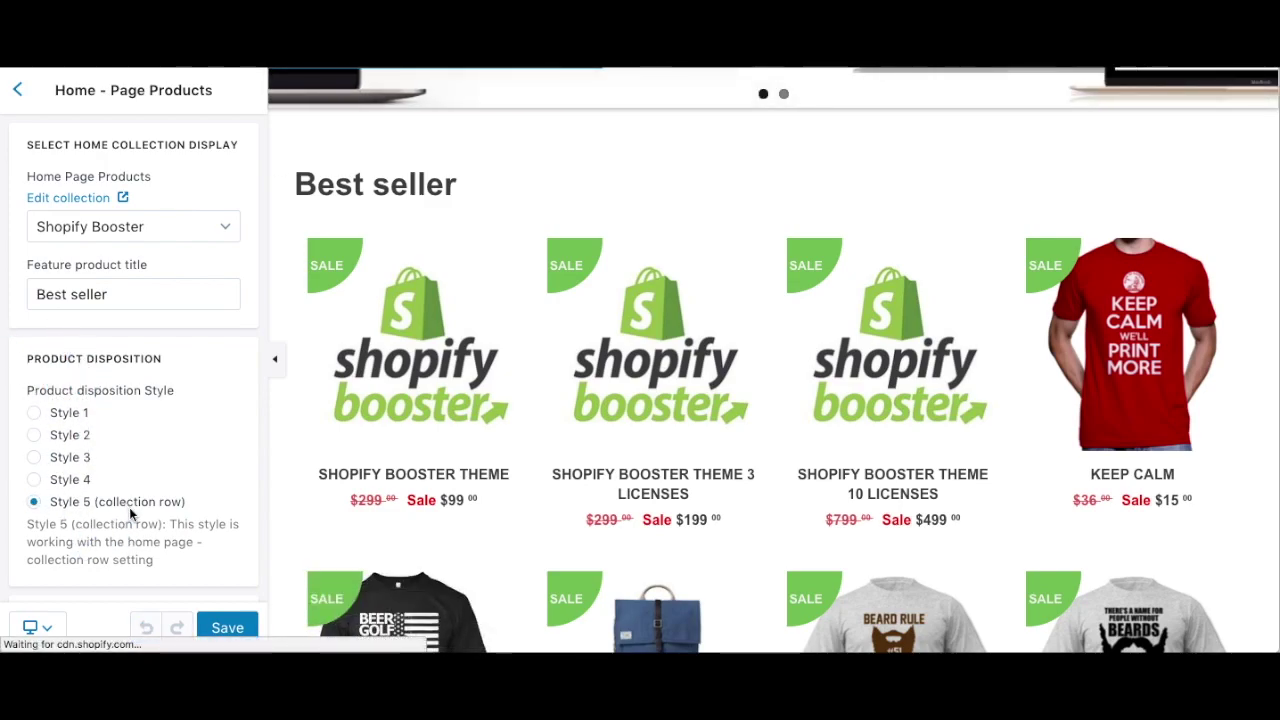
scroll(140, 490, "down", 3)
scroll(145, 478, "down", 5)
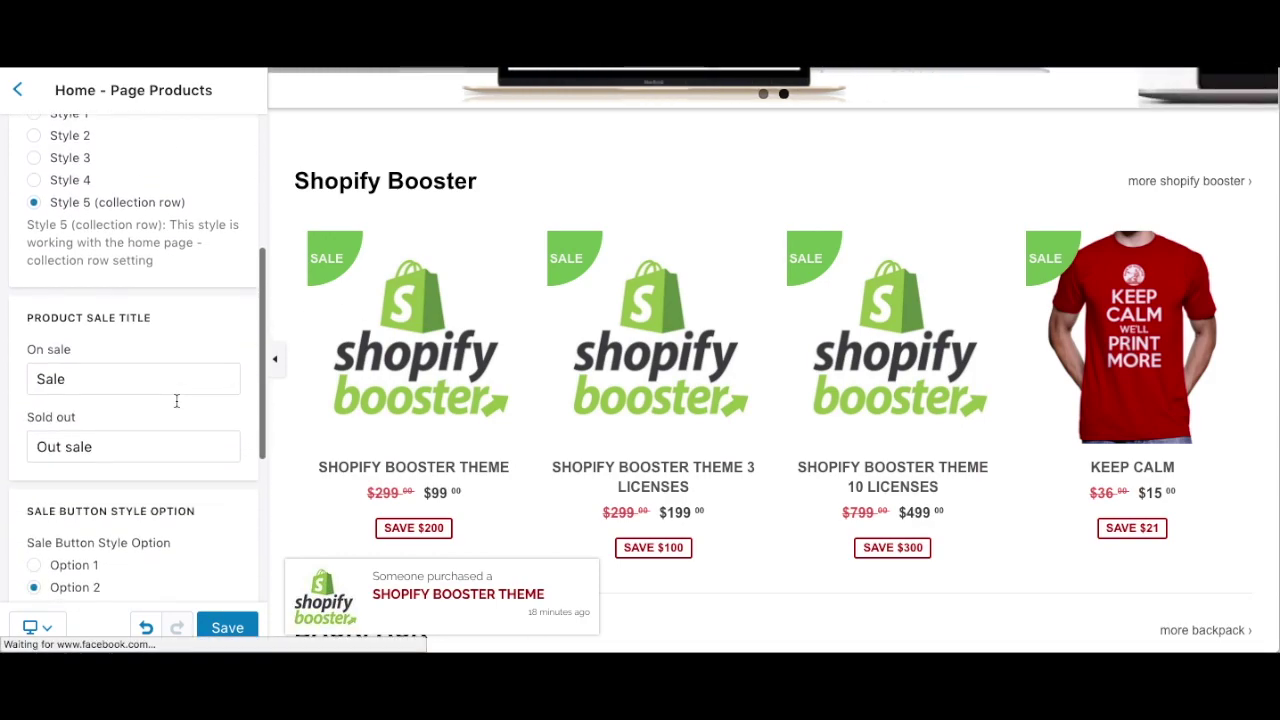
scroll(643, 411, "down", 2)
scroll(643, 411, "down", 2)
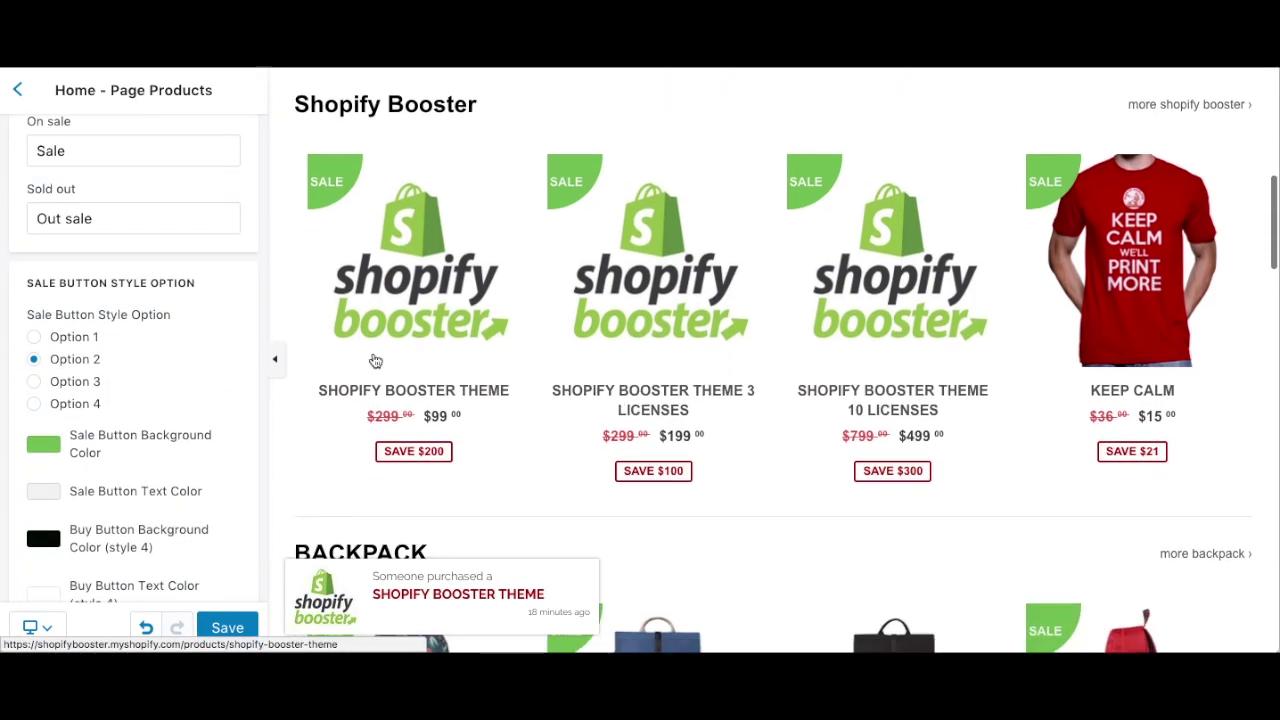
scroll(200, 290, "up", 1)
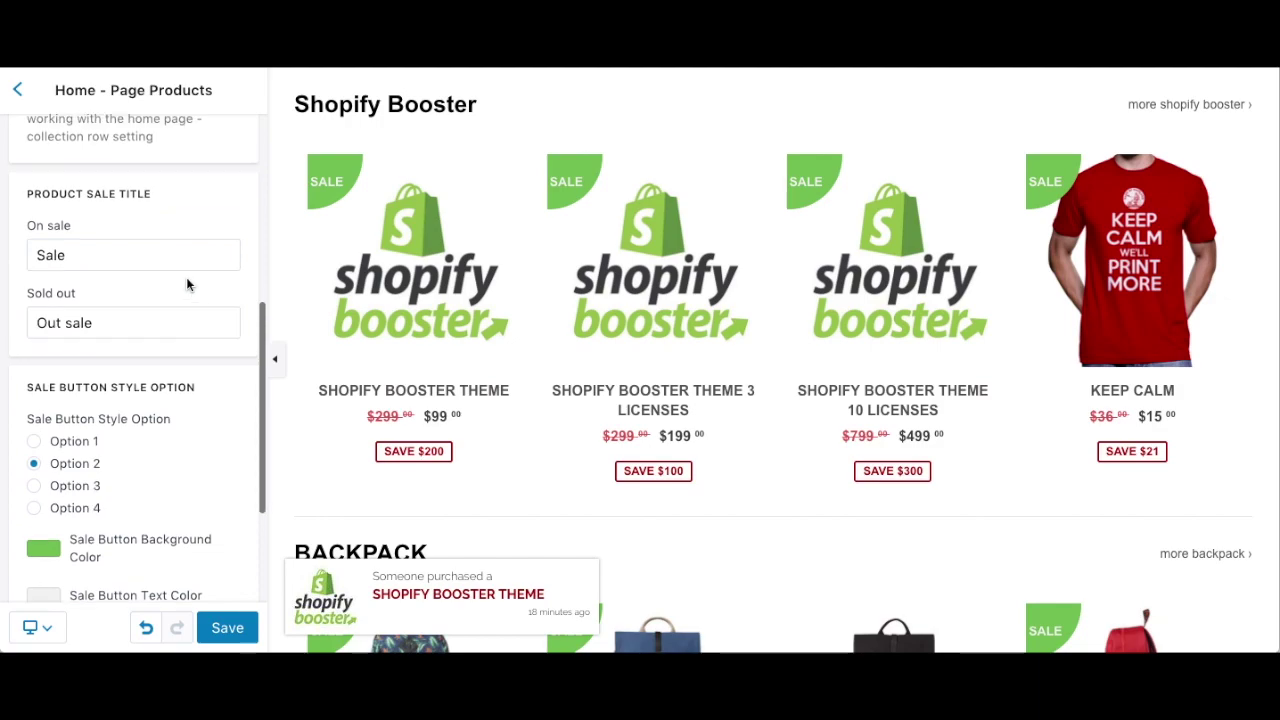
scroll(94, 376, "down", 3)
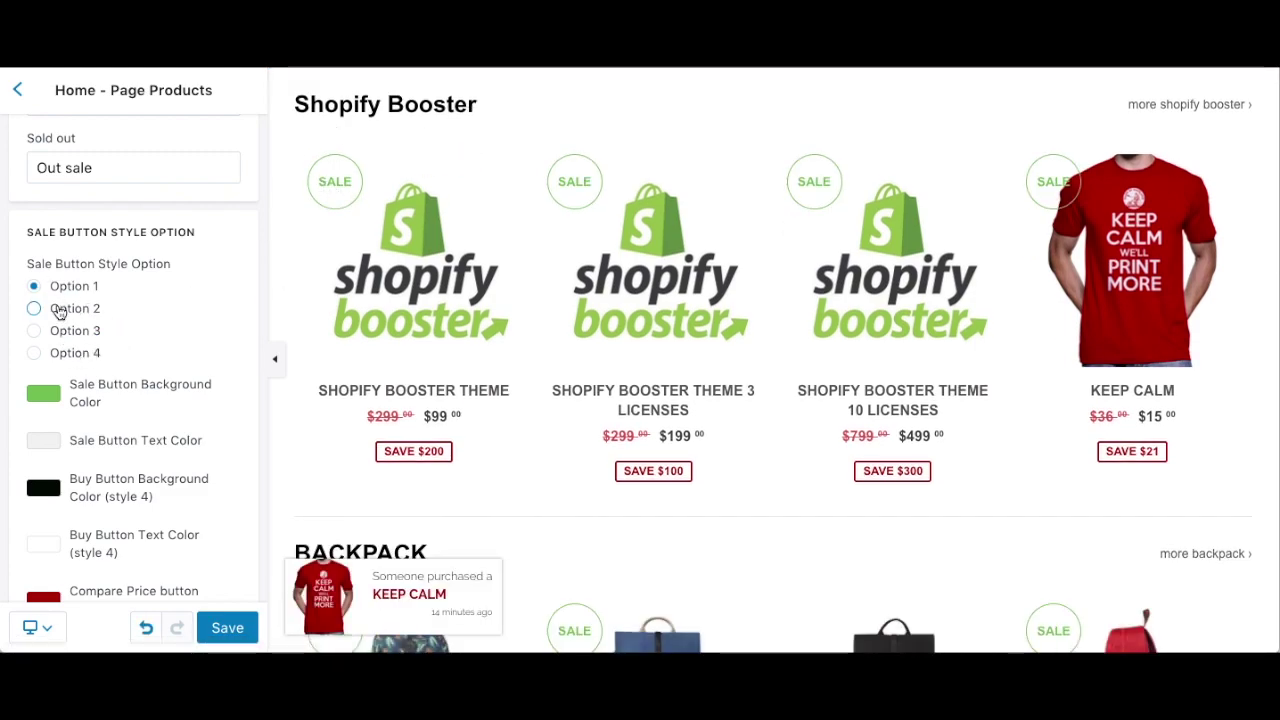
scroll(163, 346, "down", 1)
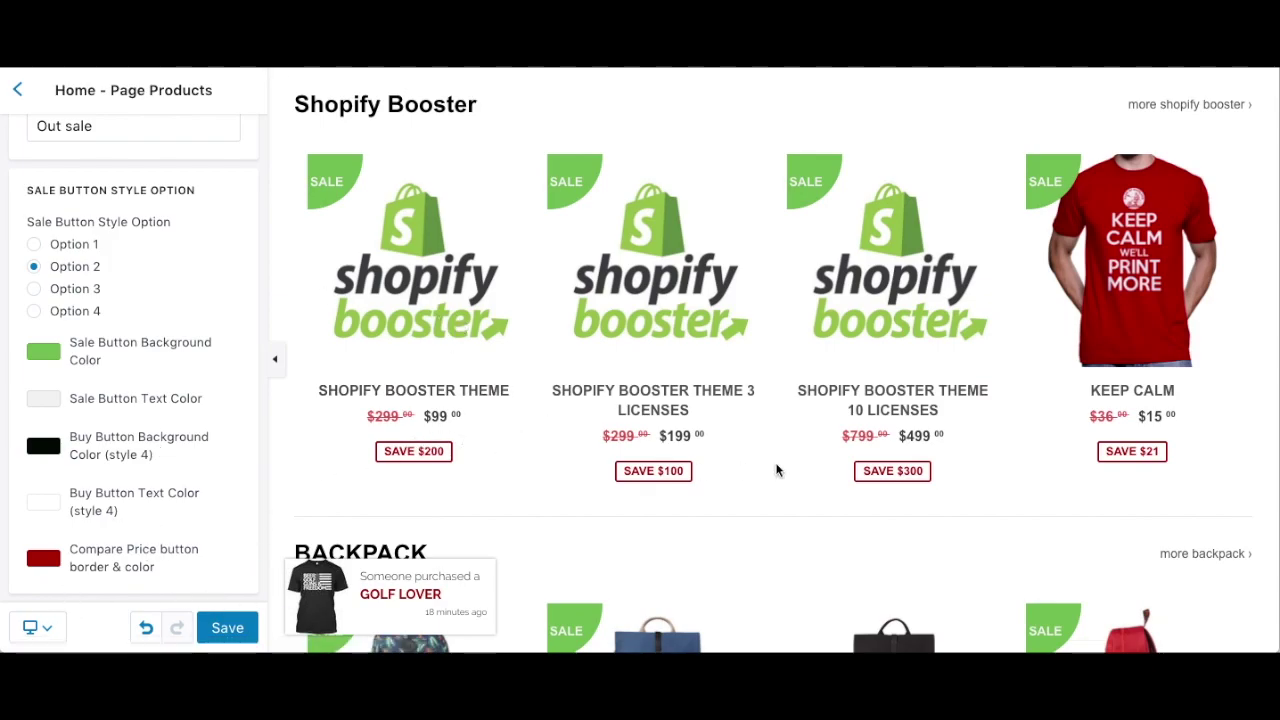
scroll(646, 372, "up", 5)
scroll(514, 406, "down", 4)
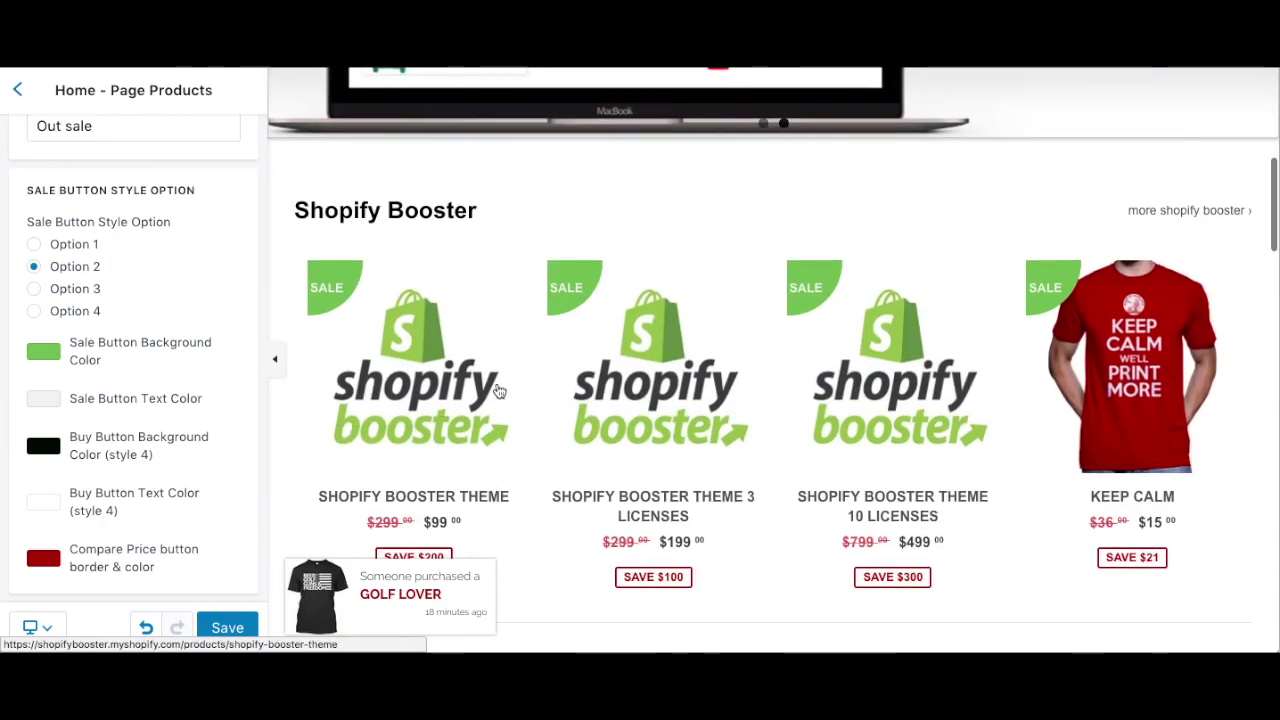
- Leave the home page product settings and browse down the General settings list
left_click(20, 93)
scroll(151, 463, "down", 2)
scroll(150, 464, "down", 2)
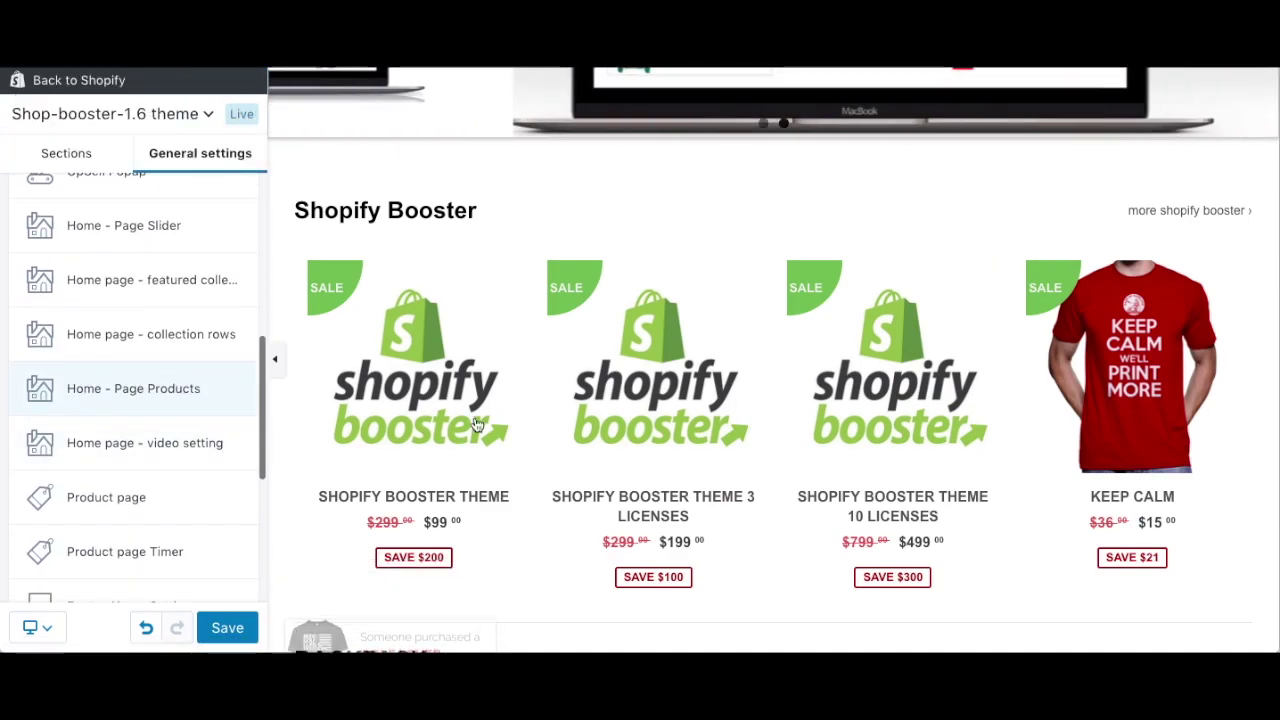
scroll(524, 409, "up", 2)
scroll(524, 409, "down", 5)
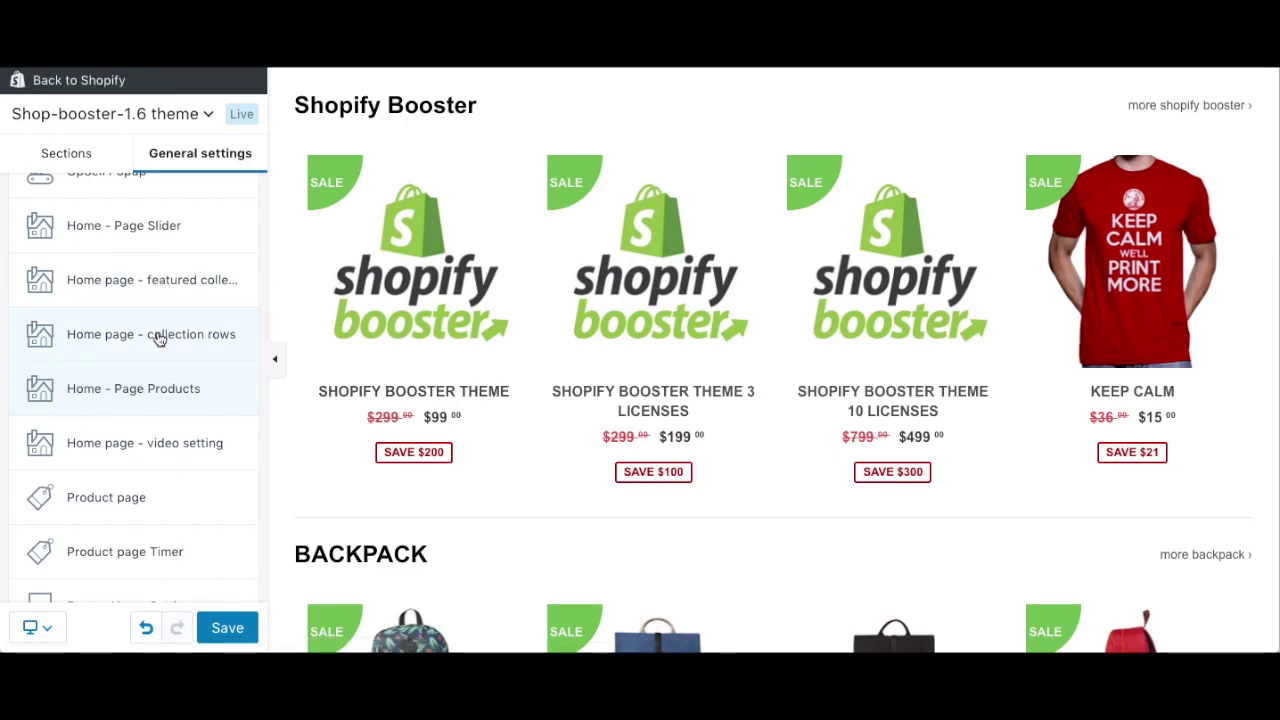
scroll(481, 321, "down", 3)
scroll(929, 396, "down", 6)
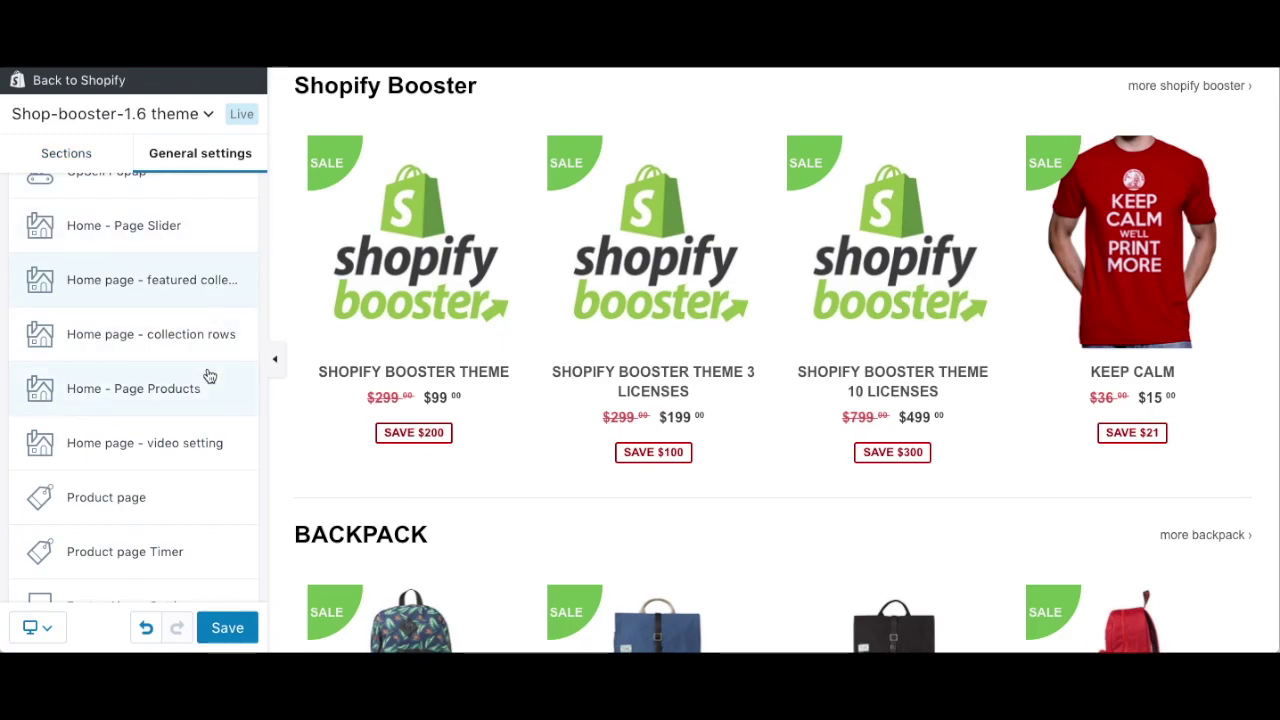
- Review the home collection rows, Shopify Booster and BACKPACK with one row each, then return to General settings
left_click(178, 335)
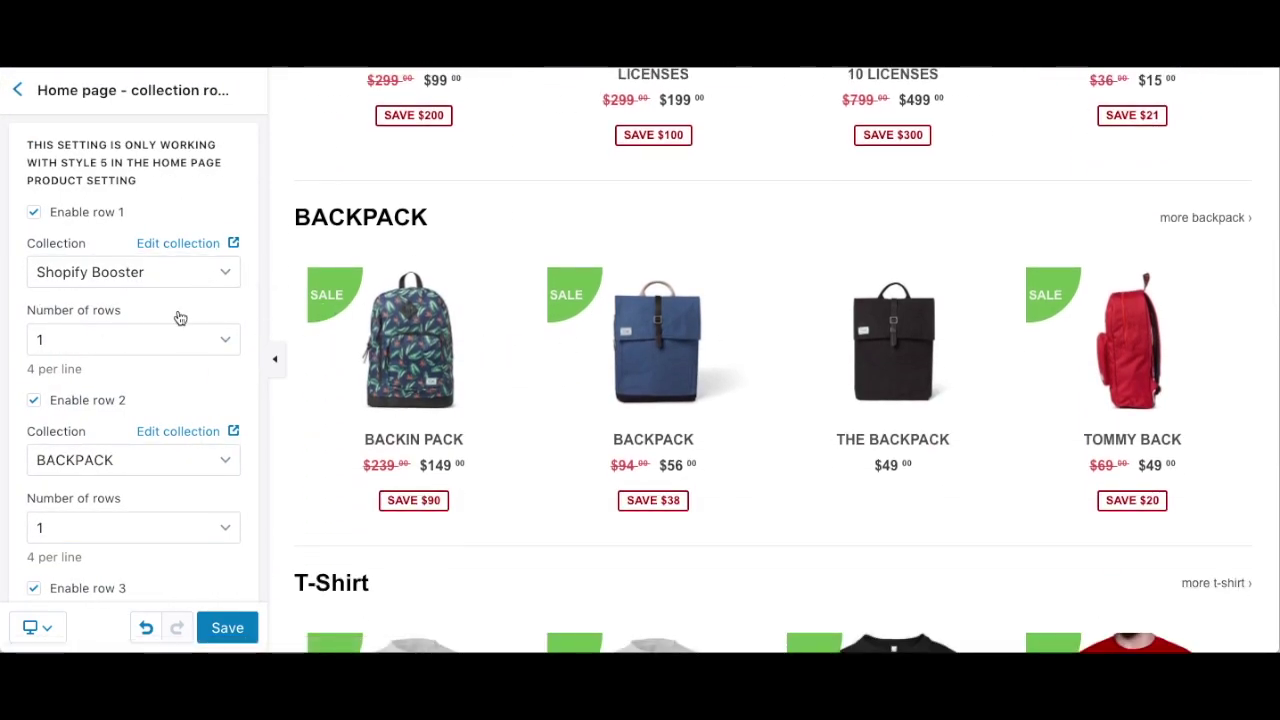
scroll(486, 352, "up", 5)
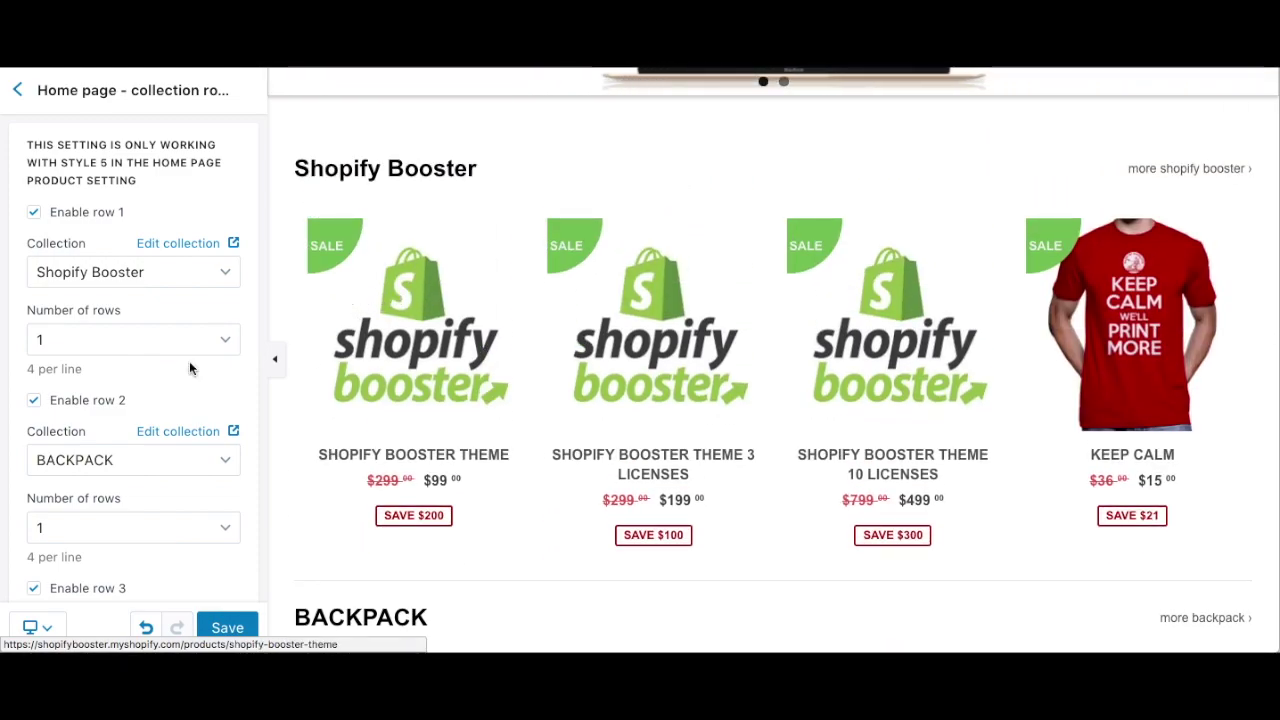
scroll(593, 428, "down", 3)
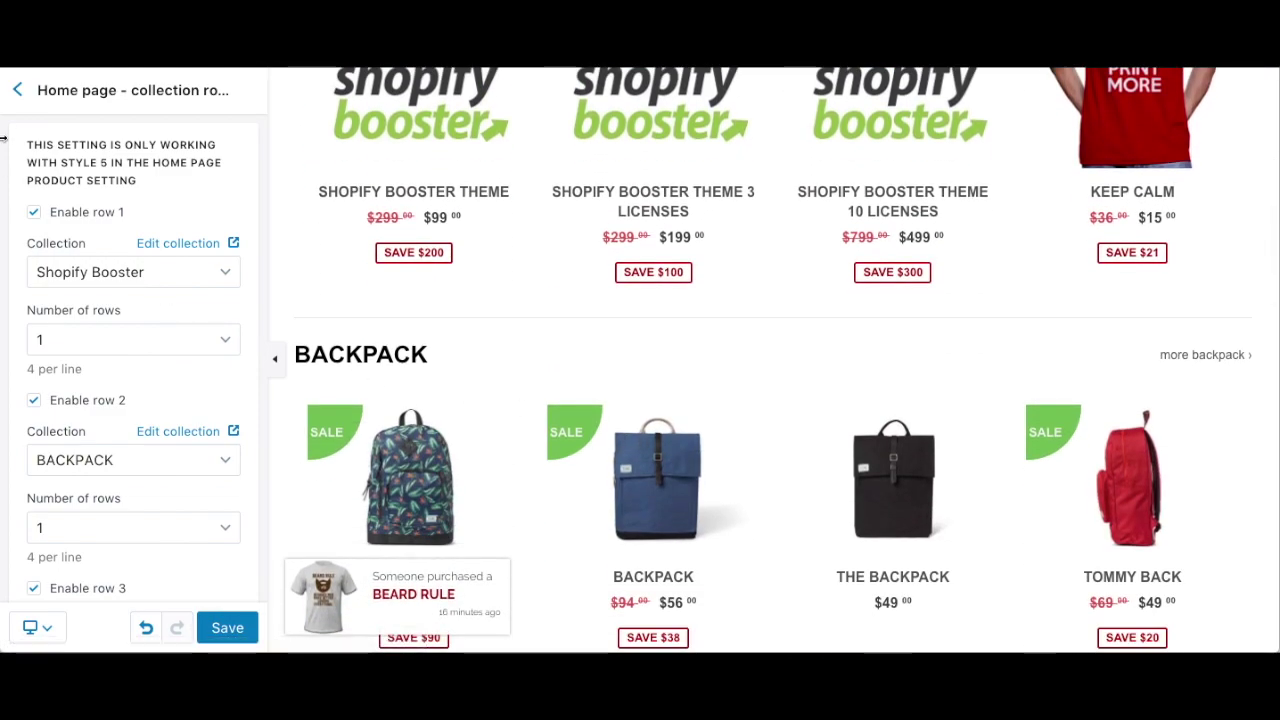
left_click(16, 93)
scroll(172, 400, "down", 2)
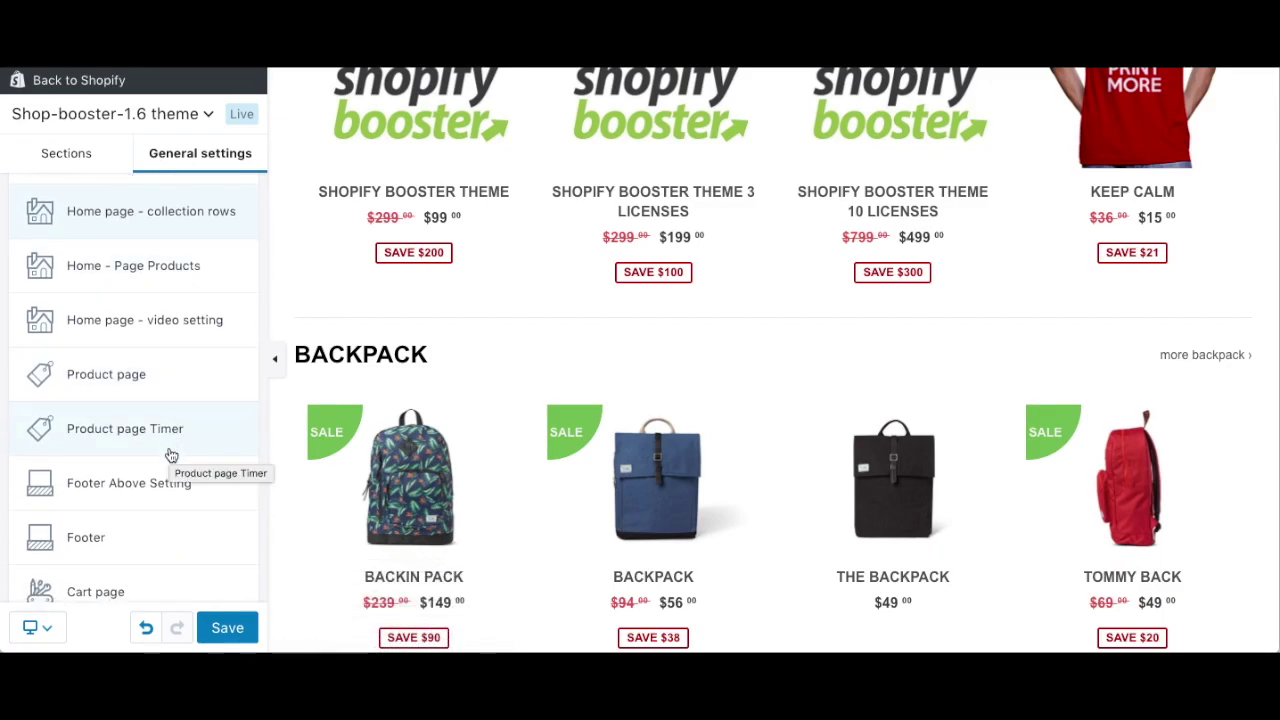
scroll(171, 451, "down", 3)
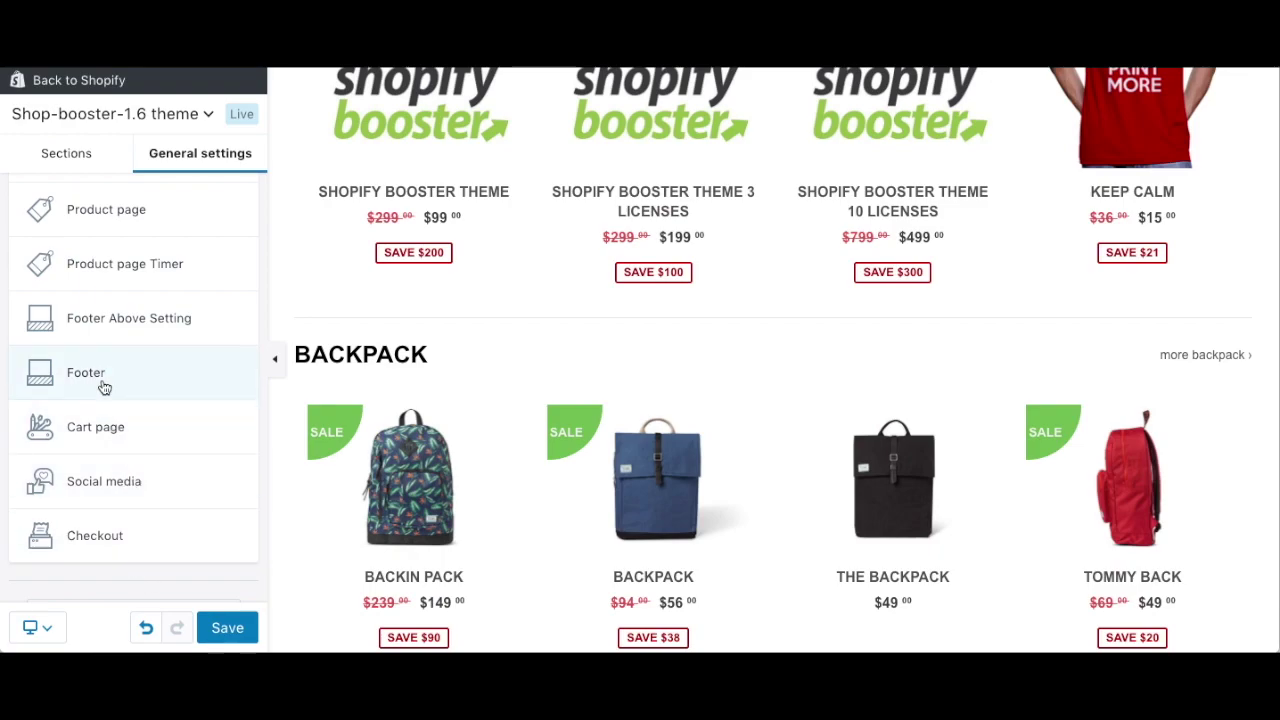
scroll(104, 374, "up", 1)
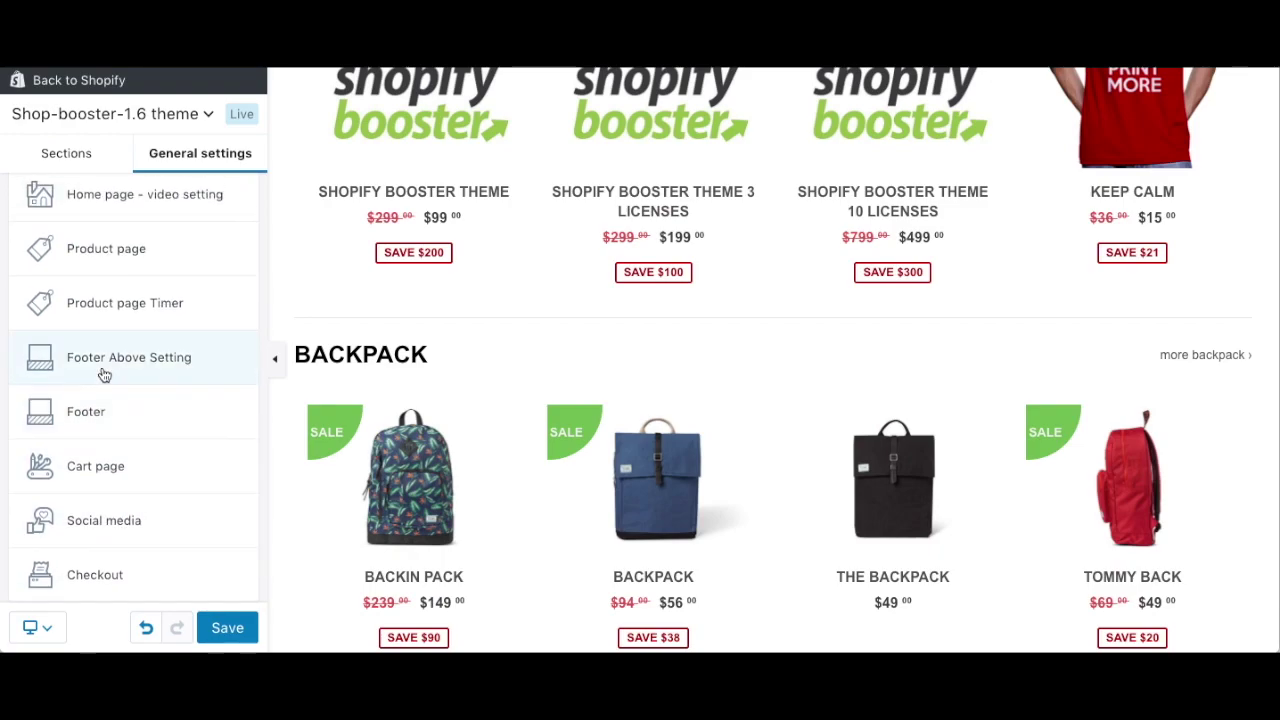
scroll(110, 365, "up", 10)
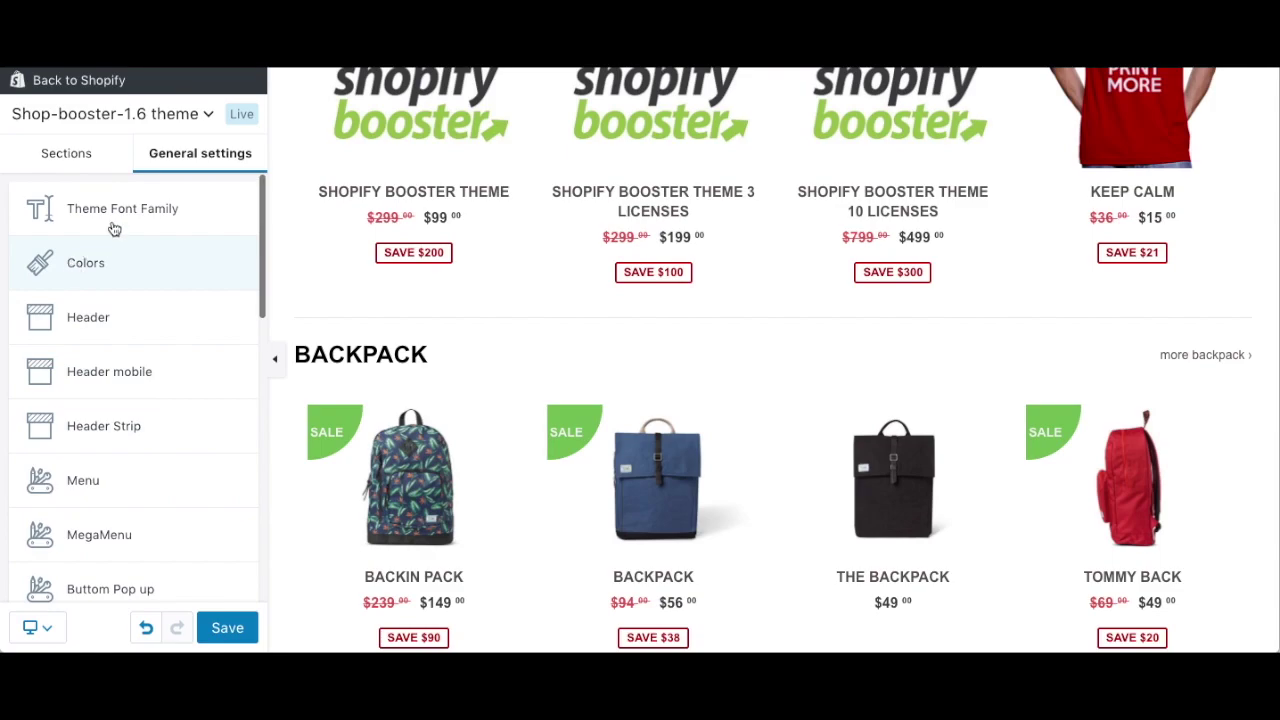
scroll(129, 340, "down", 2)
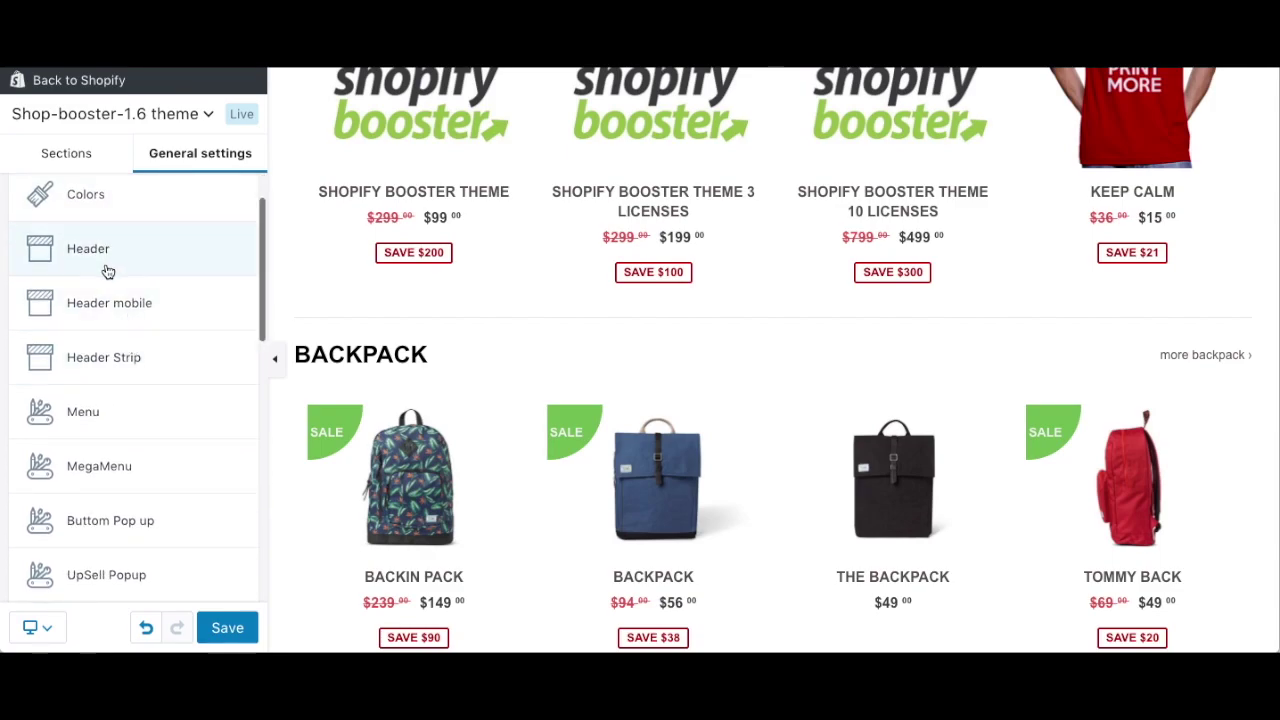
left_click(106, 268)
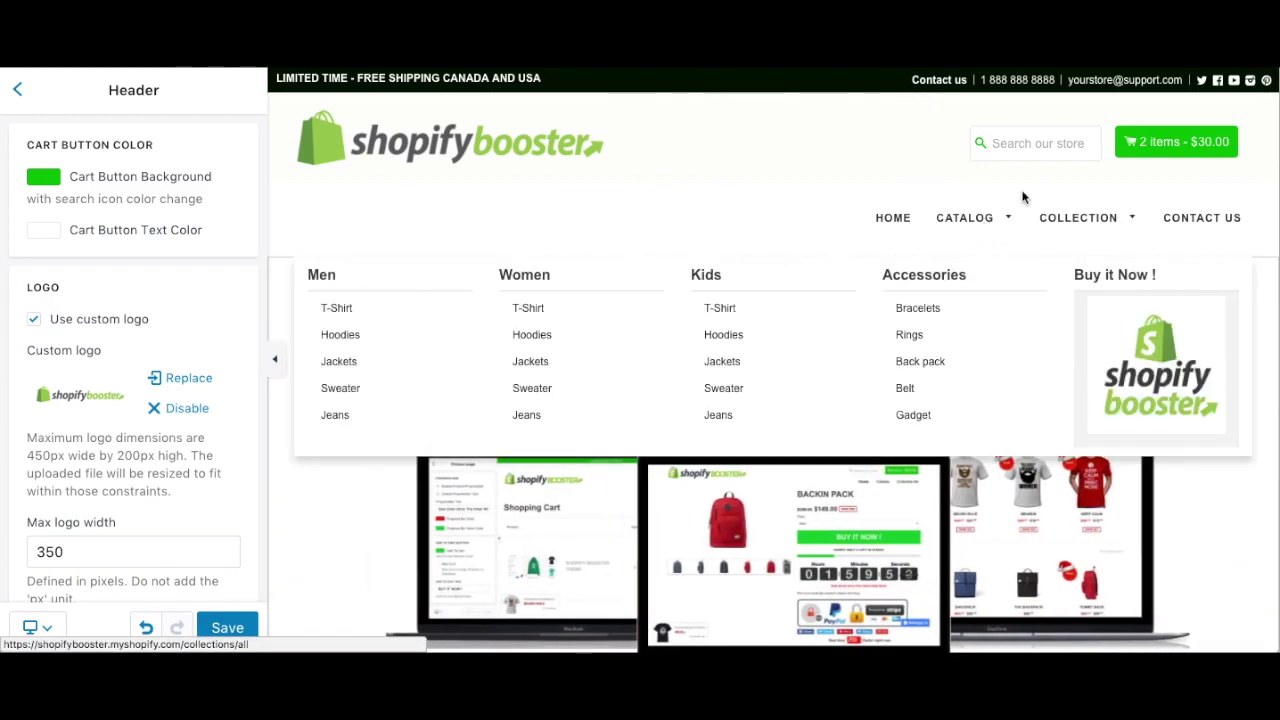
mouse_move(1135, 225)
scroll(171, 340, "down", 4)
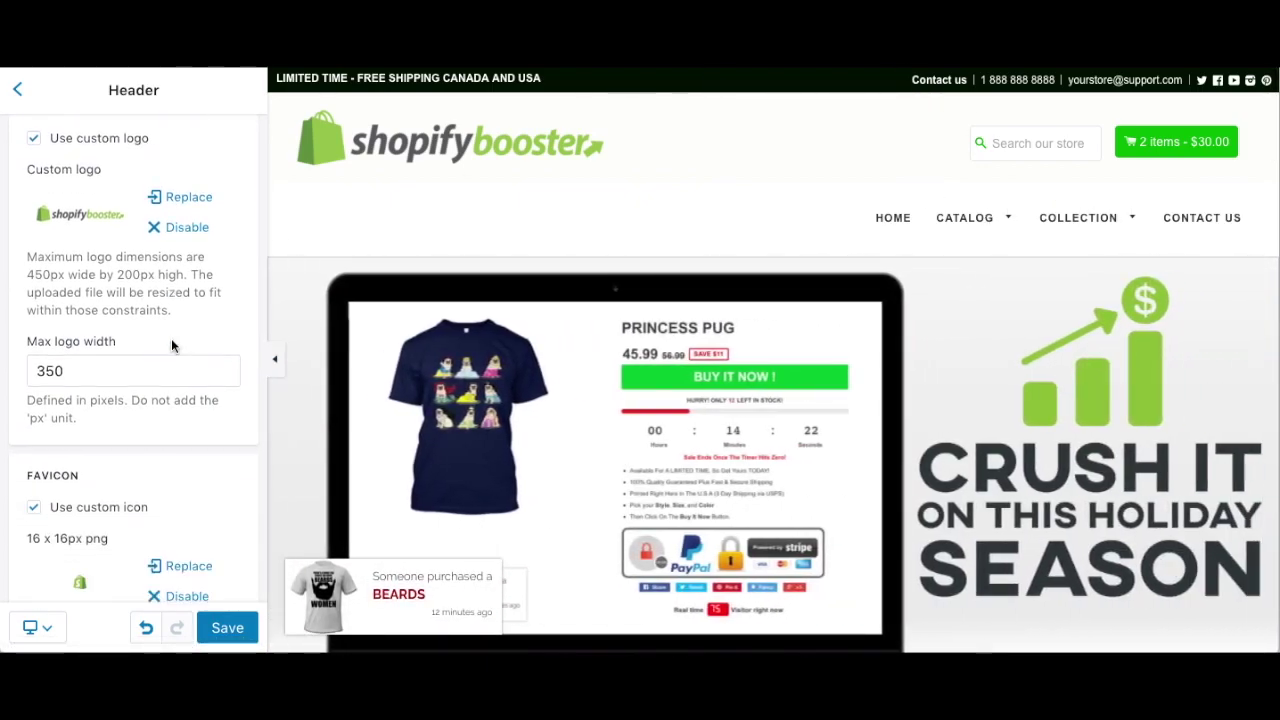
scroll(171, 340, "up", 4)
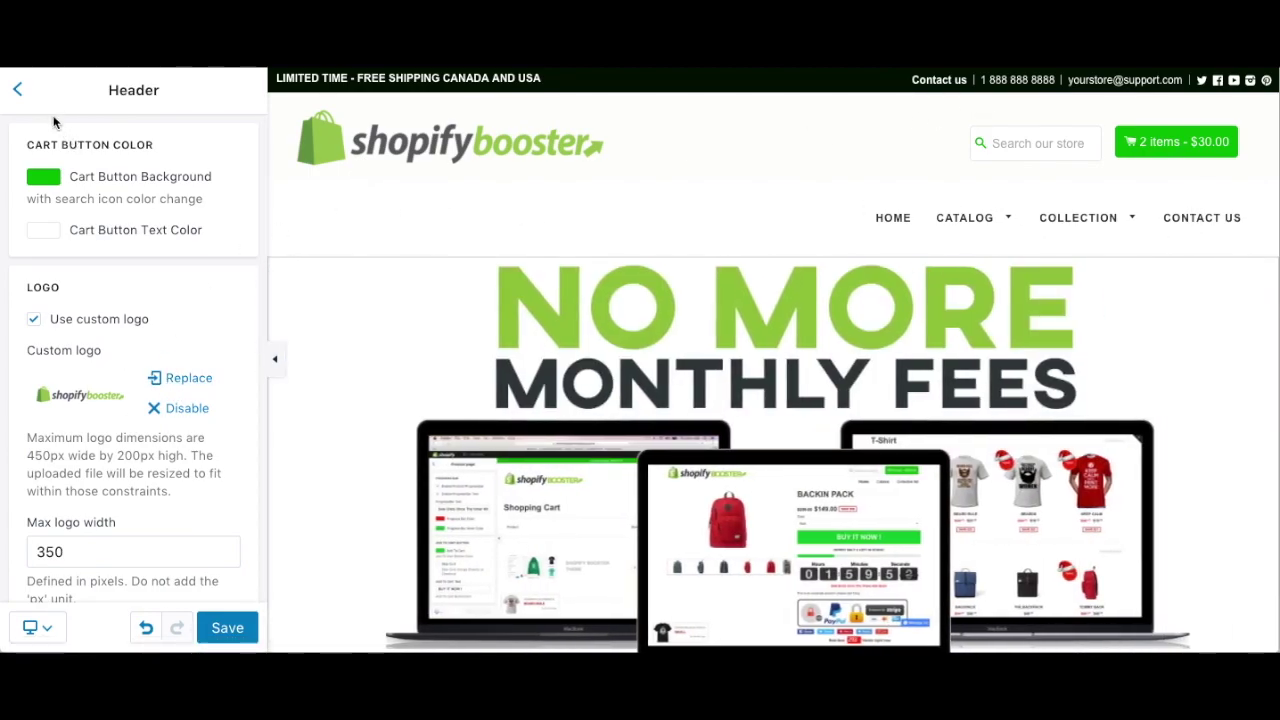
left_click(17, 91)
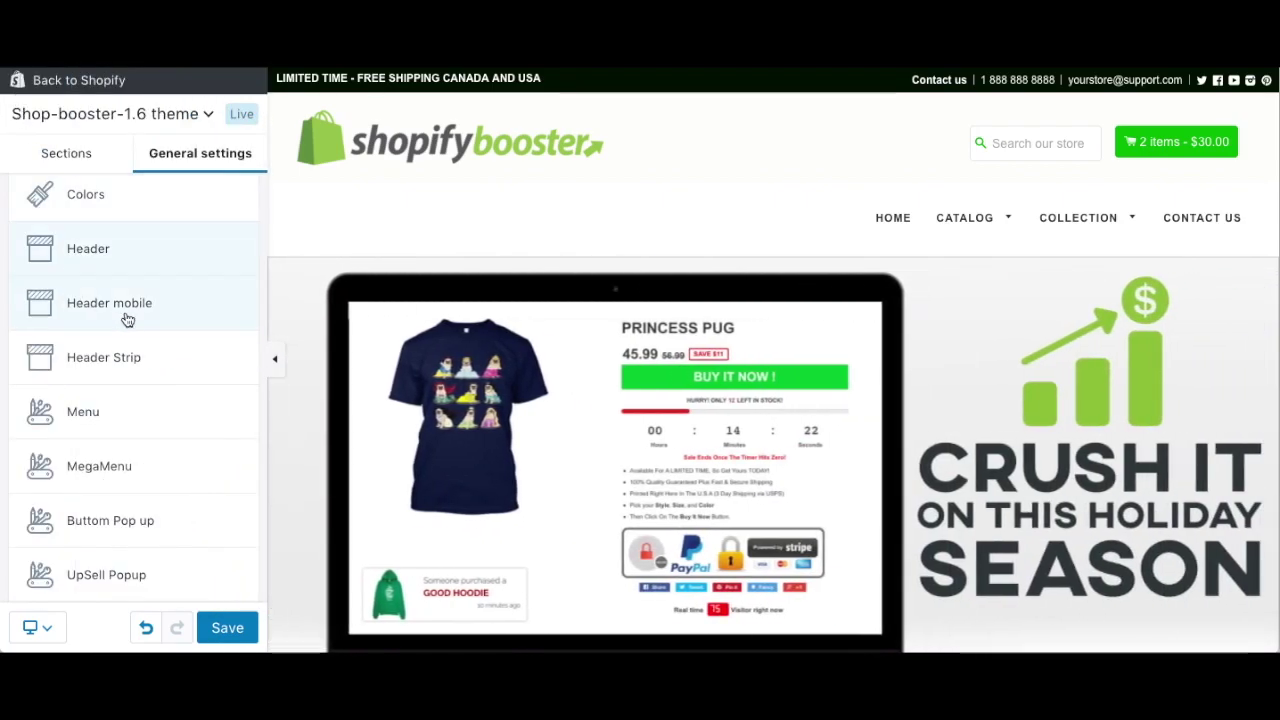
- Bring up MegaMenu settings: mega menu 1 enabled for 'catalog', column 1 titled 'Men'
scroll(148, 318, "down", 1)
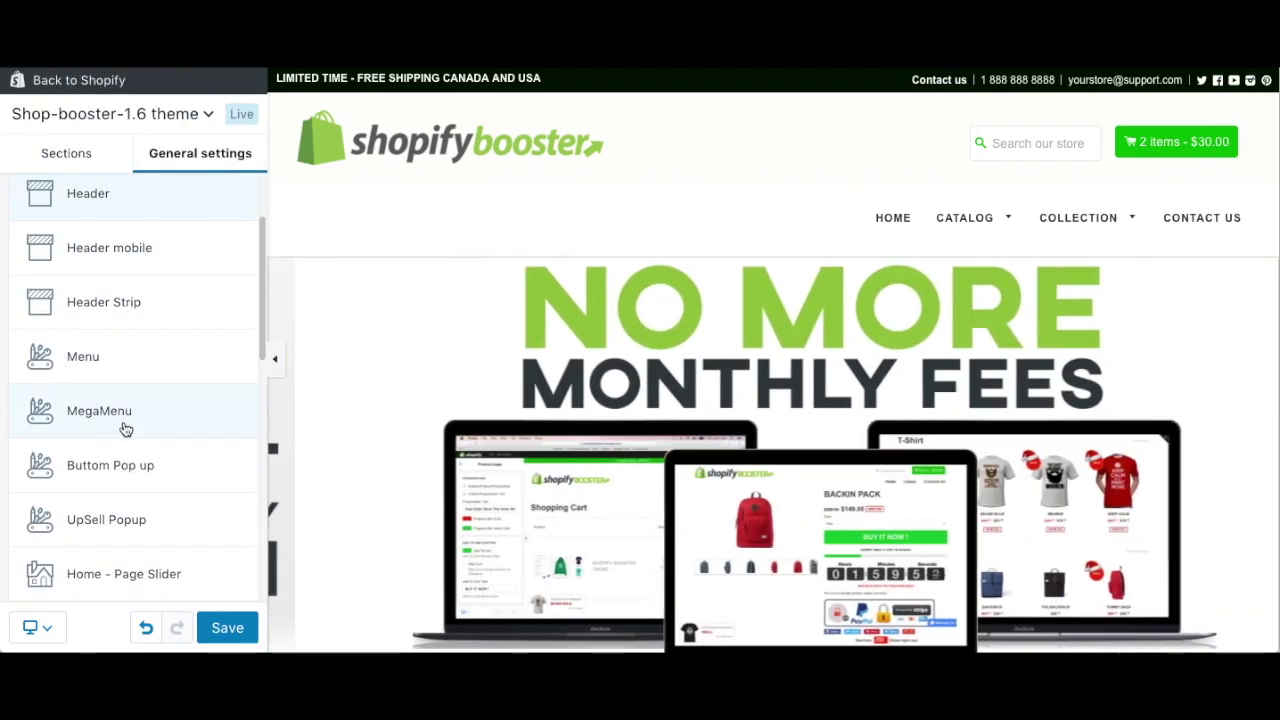
left_click(126, 422)
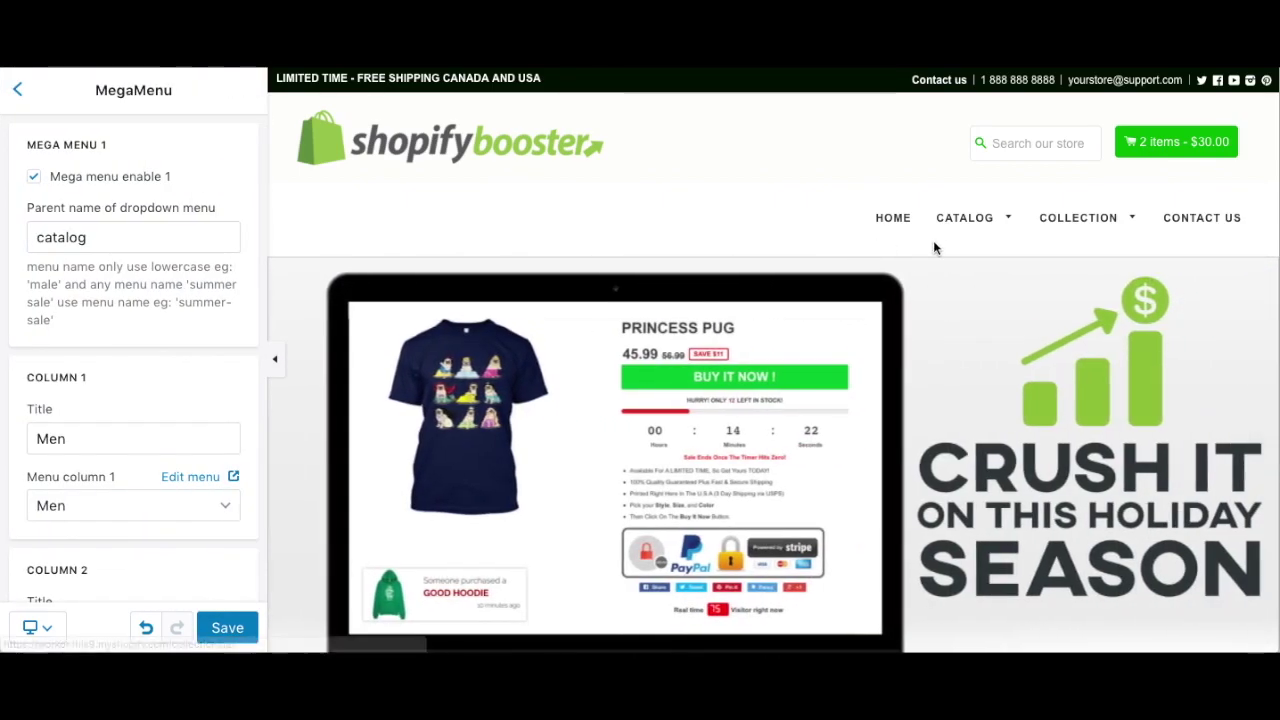
mouse_move(1013, 228)
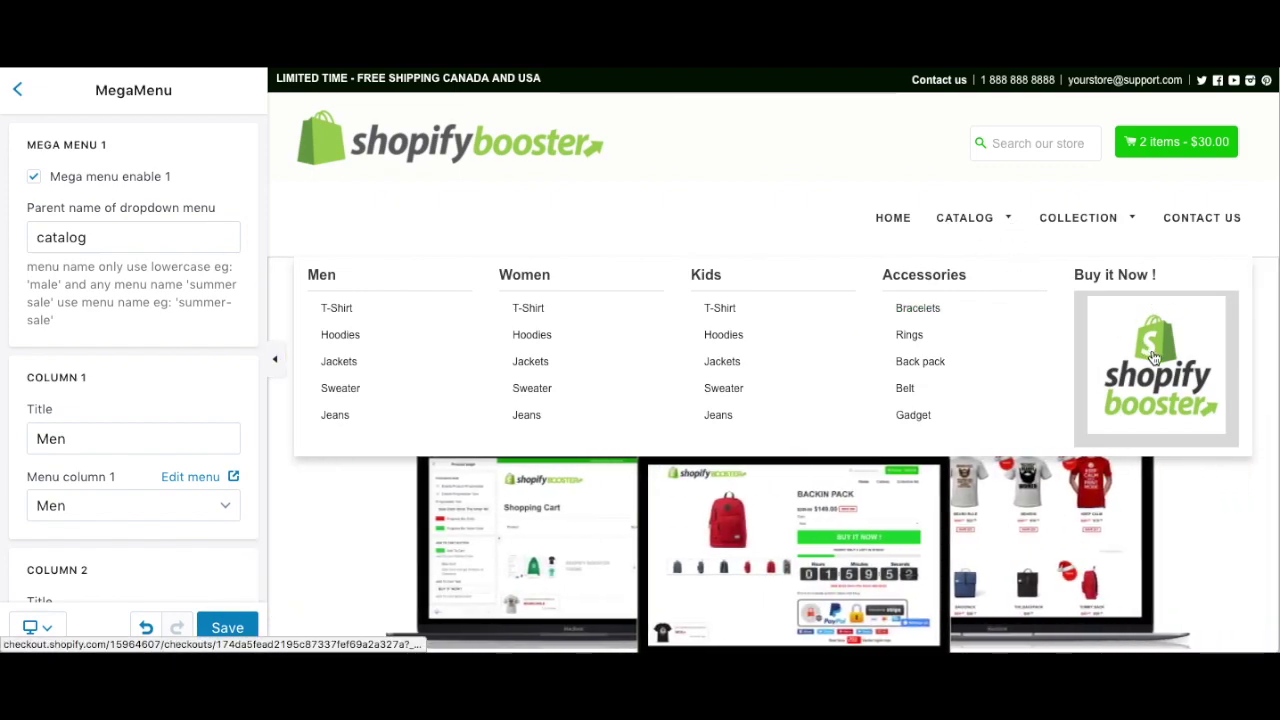